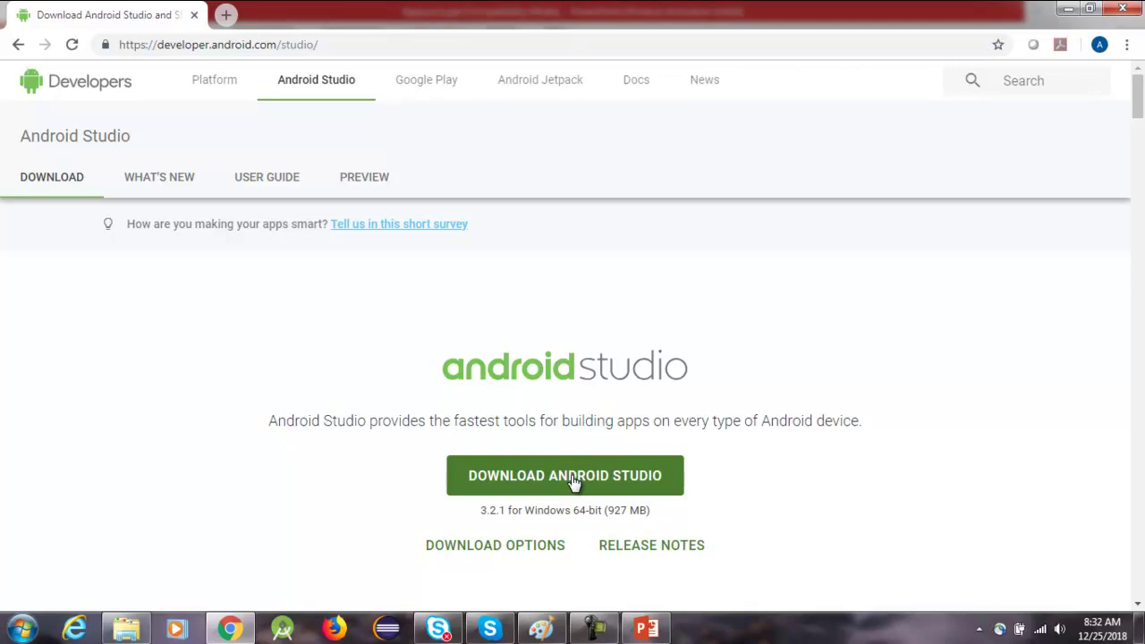
pyautogui.click(594, 629)
pyautogui.click(1078, 570)
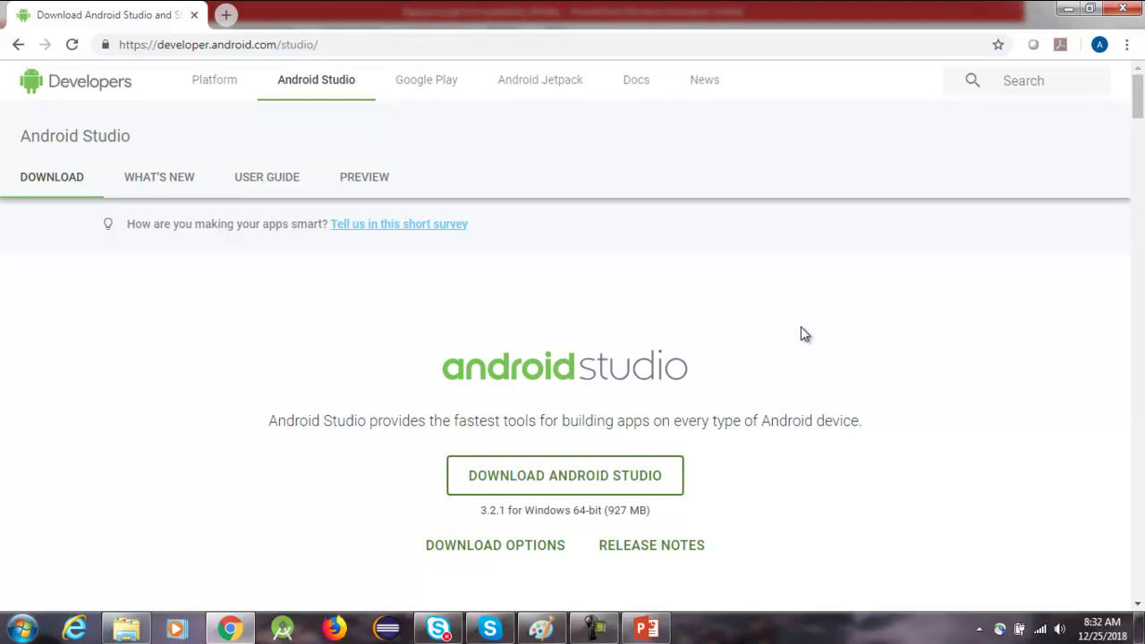
# - Search the web for "download java 8" in a new tab and open Oracle's Java SE Development Kit 8 downloads page
pyautogui.click(225, 15)
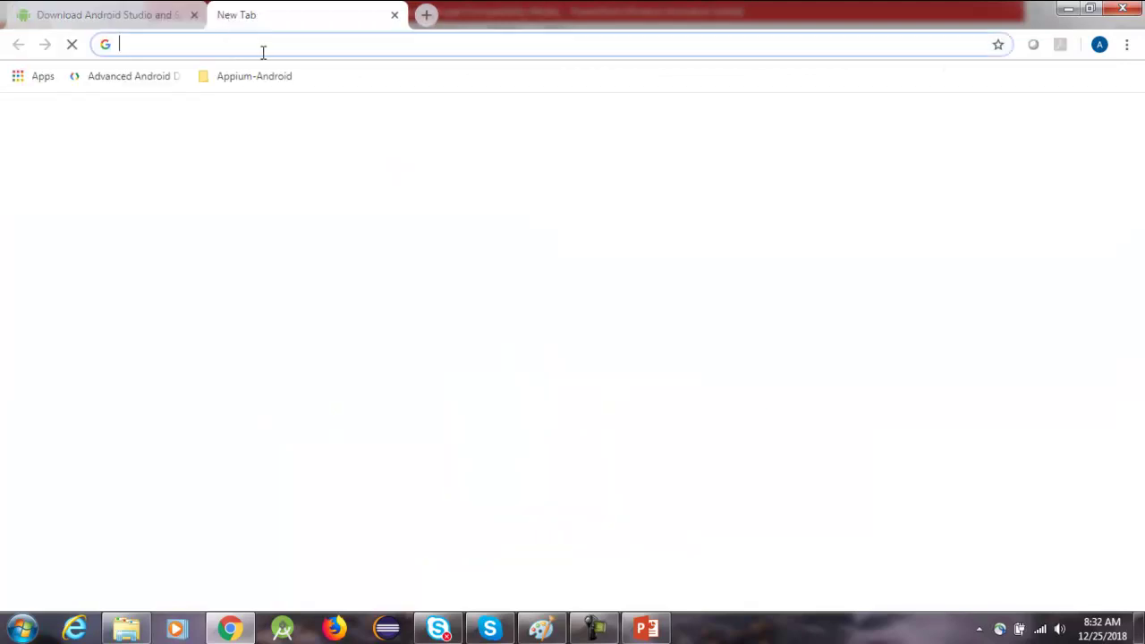
pyautogui.write('down')
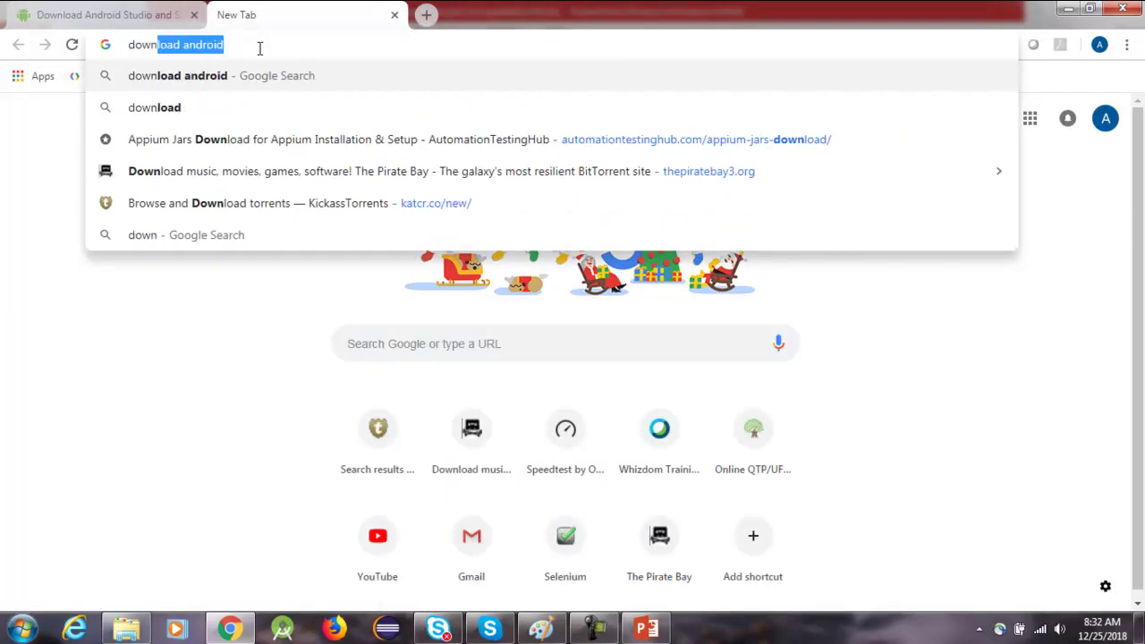
pyautogui.write('load java')
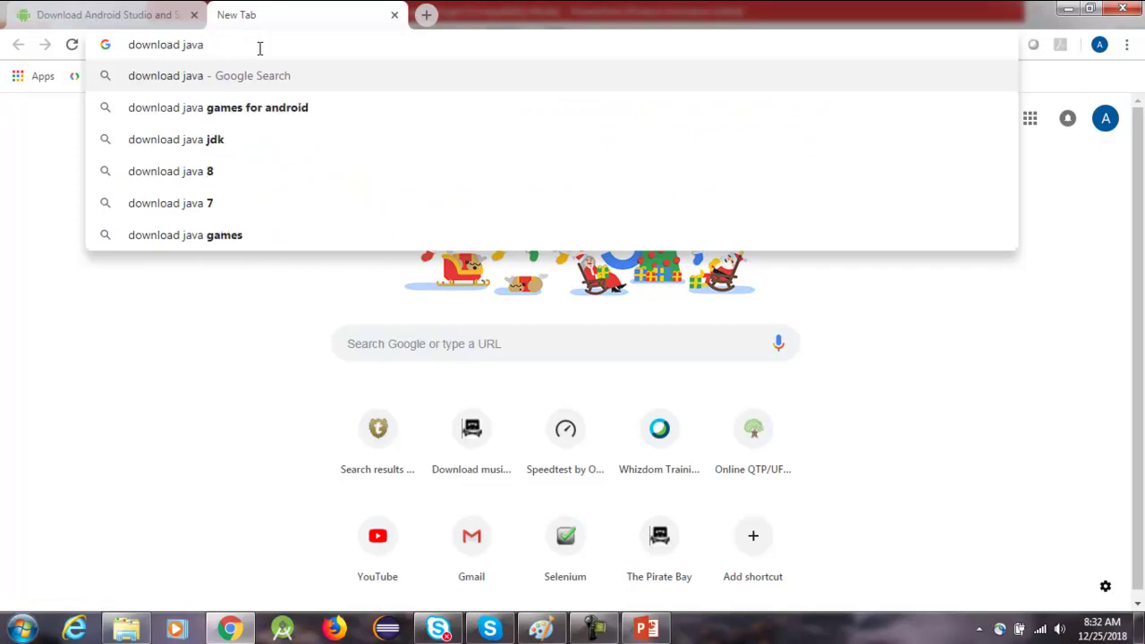
pyautogui.press('Down')
pyautogui.press('Down')
pyautogui.press('Down')
pyautogui.press('Down')
pyautogui.press('Up')
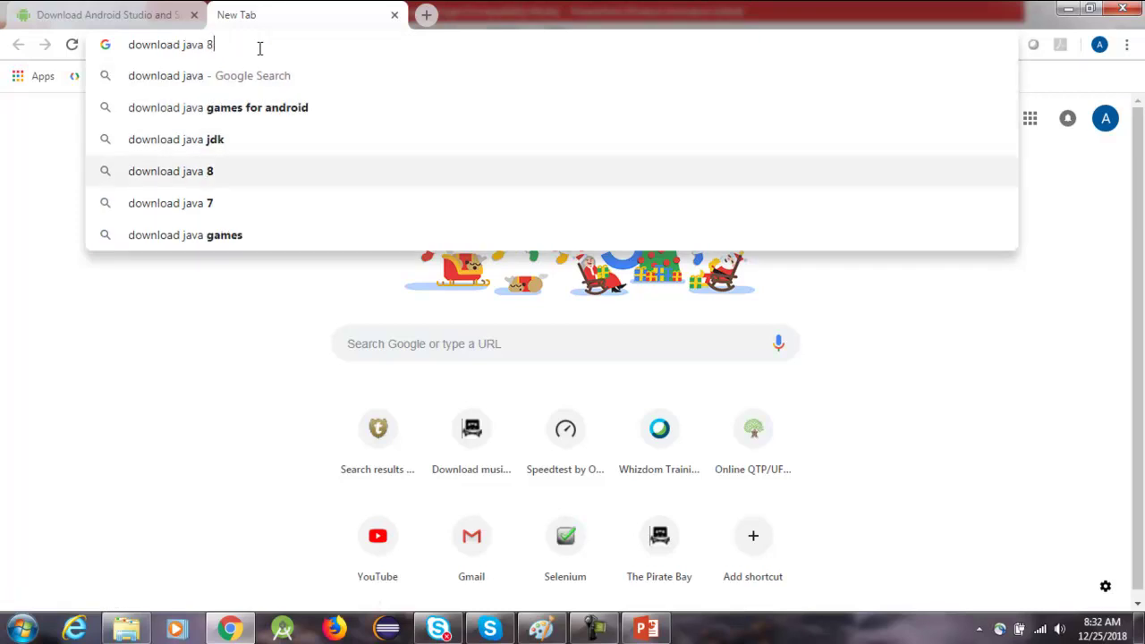
pyautogui.press('Return')
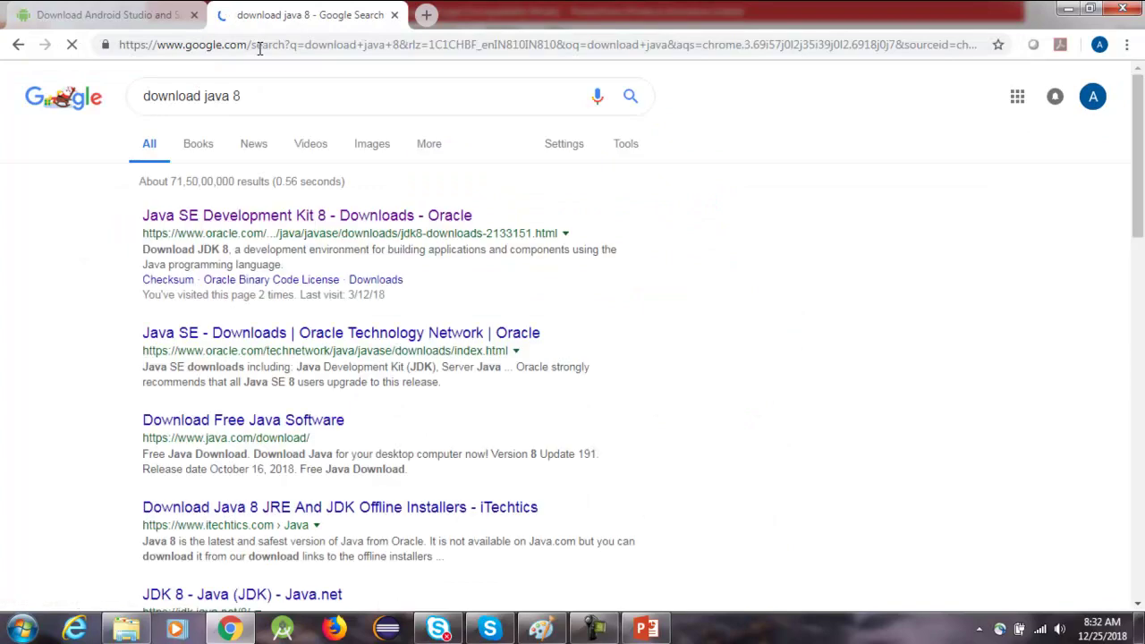
pyautogui.click(281, 218)
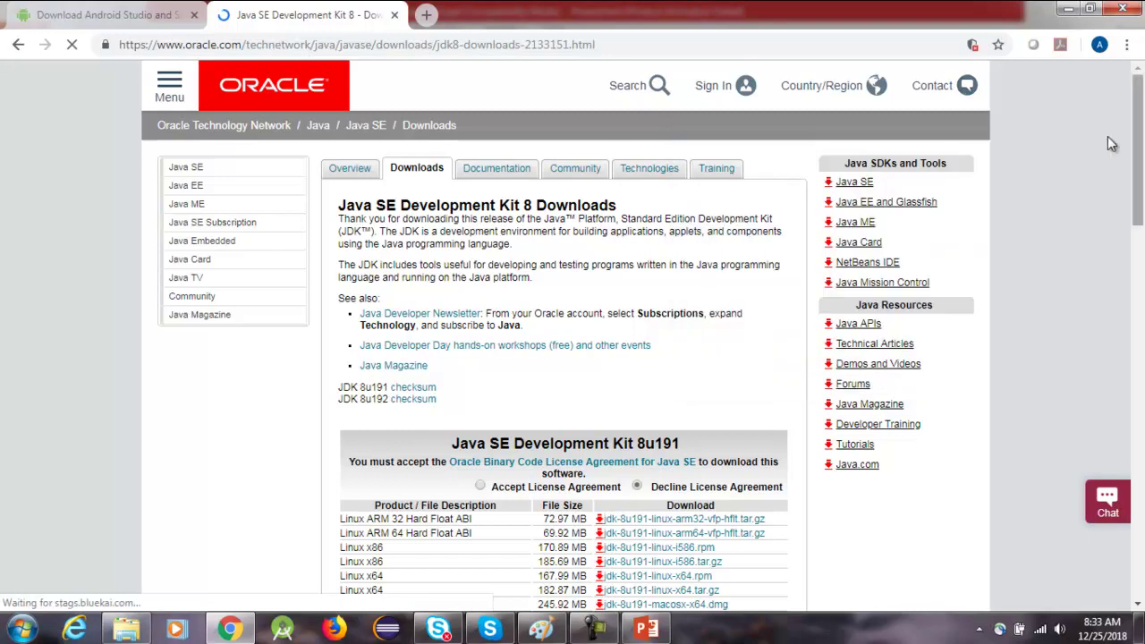
# - Accept the Java SE Development Kit 8u191 license agreement and download the Windows x64 installer, jdk-8u191-windows-x64.exe
pyautogui.moveTo(1138, 132); pyautogui.dragTo(1139, 226)
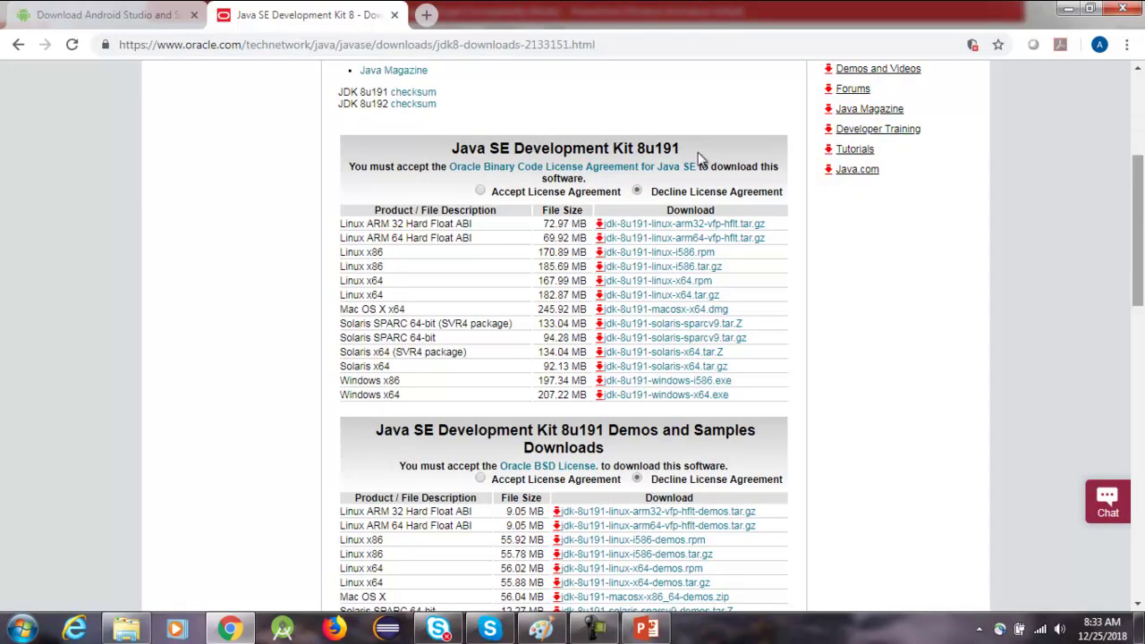
pyautogui.click(480, 192)
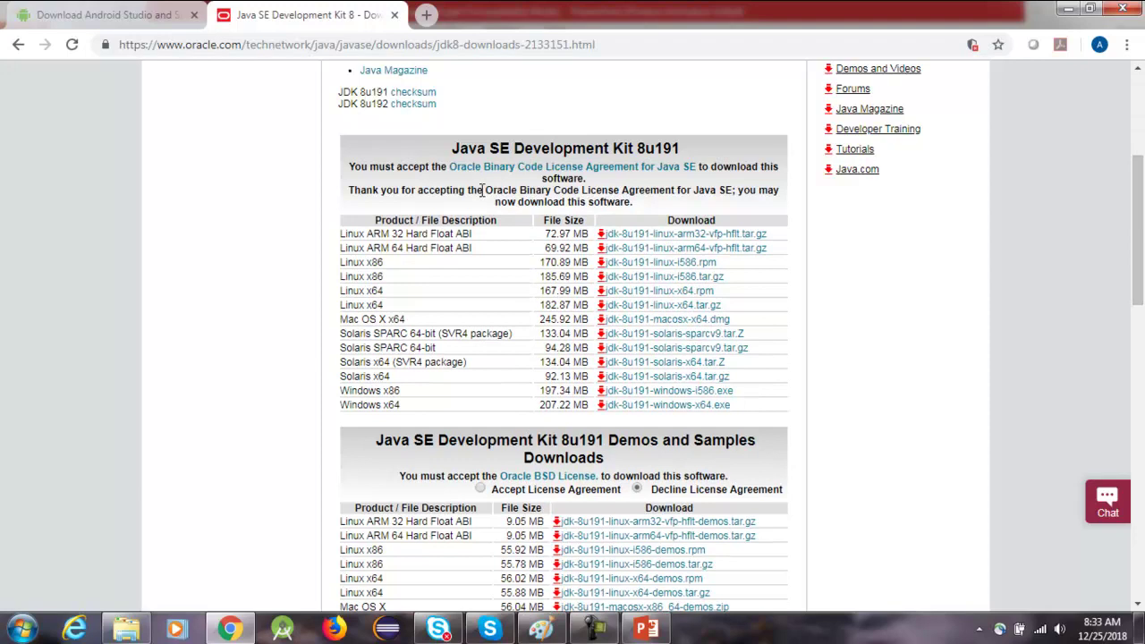
pyautogui.click(641, 407)
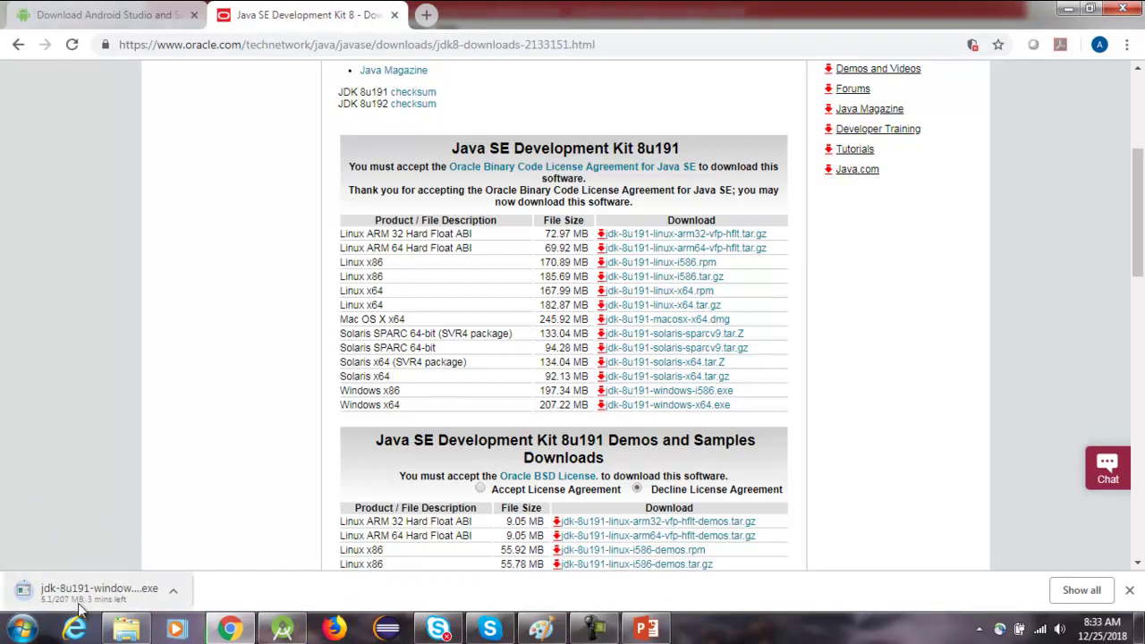
# - Pause the running JDK installer download
pyautogui.click(174, 597)
pyautogui.click(213, 516)
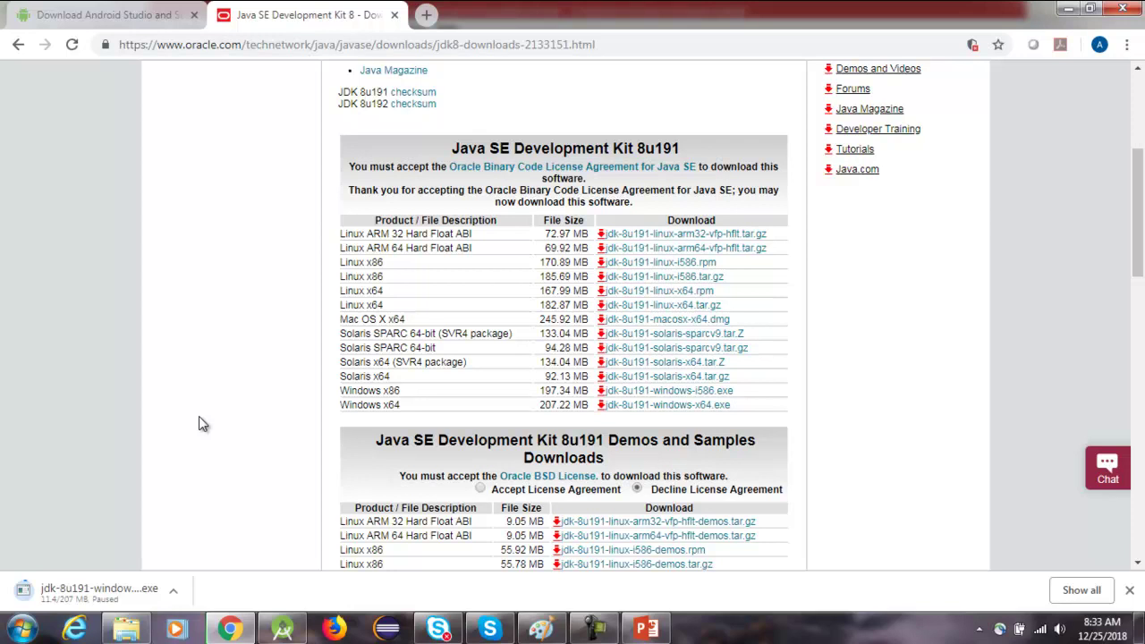
# - Switch to Paint, maximize its window and enlarge the blank canvas to about 1345 × 553 px
pyautogui.click(546, 637)
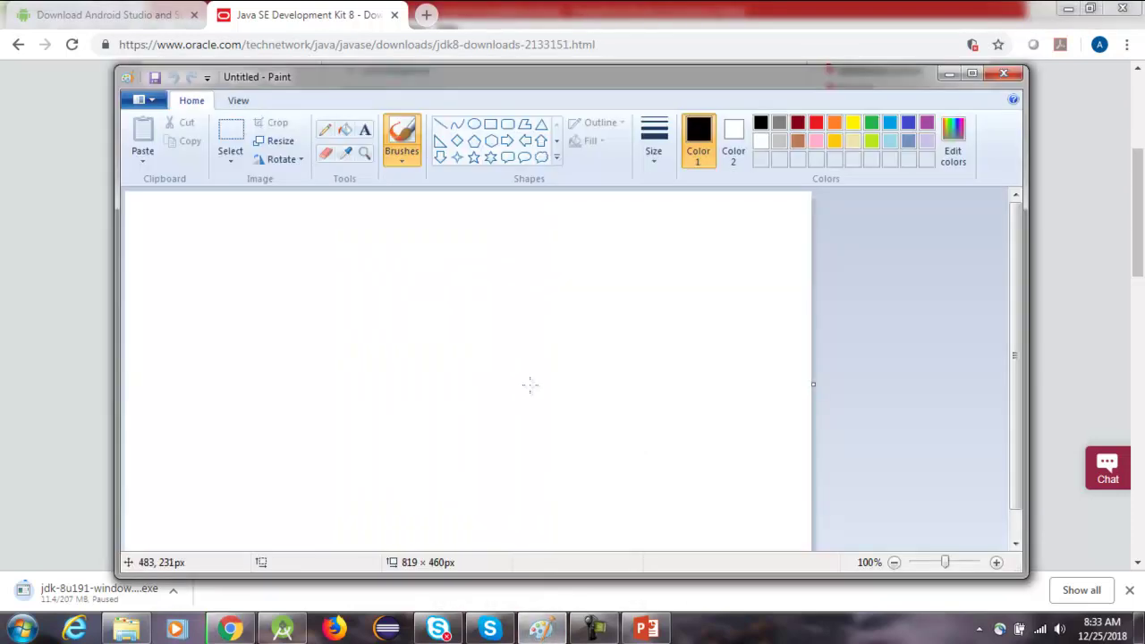
pyautogui.click(971, 73)
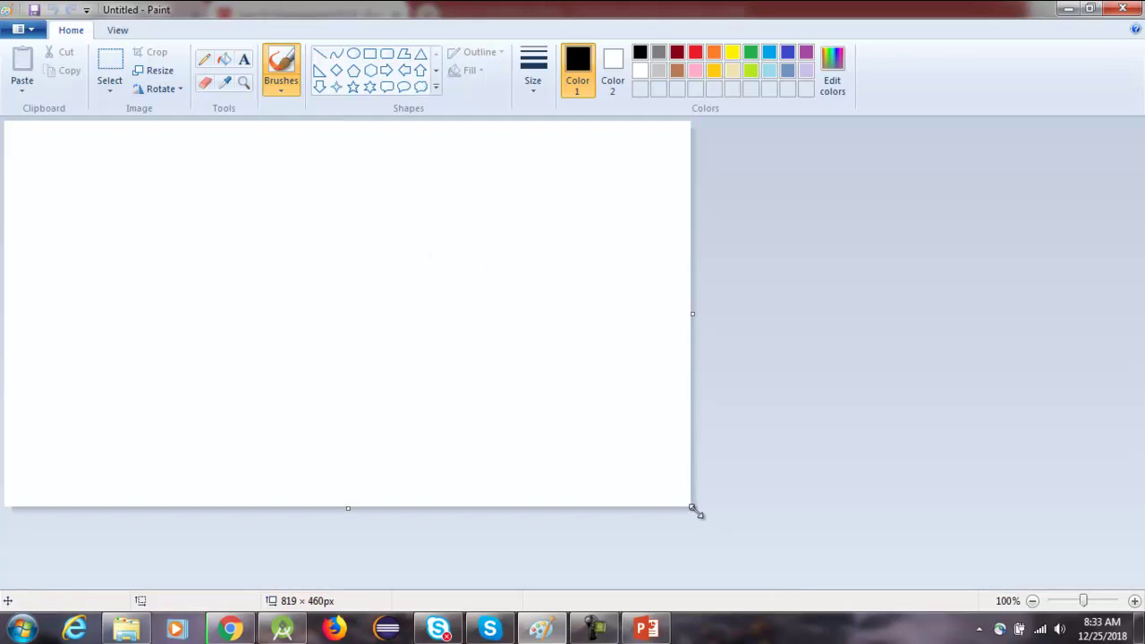
pyautogui.moveTo(691, 508); pyautogui.dragTo(1131, 583)
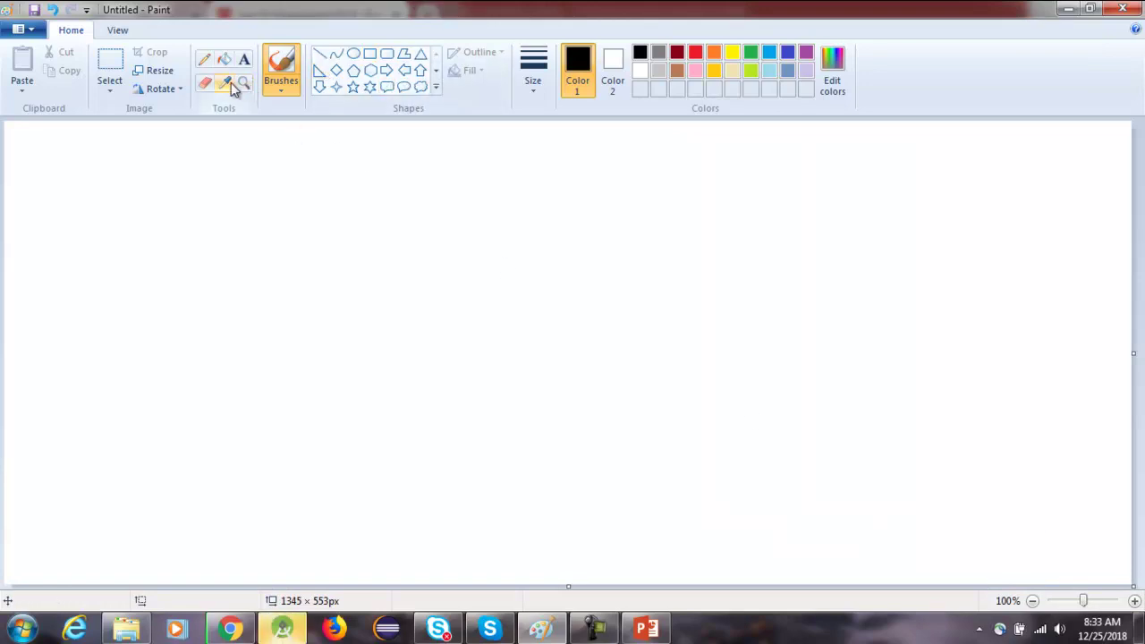
# - Draw two upright black rectangles side by side on the canvas, about 243 × 358 px and 243 × 344 px
pyautogui.click(369, 52)
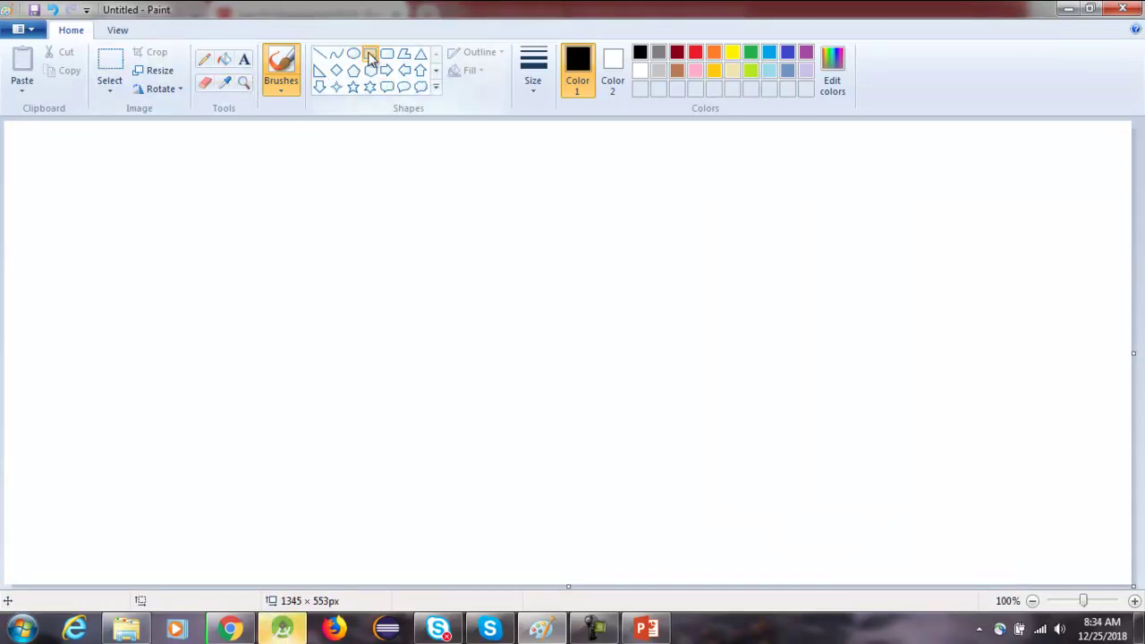
pyautogui.moveTo(145, 171); pyautogui.dragTo(350, 472)
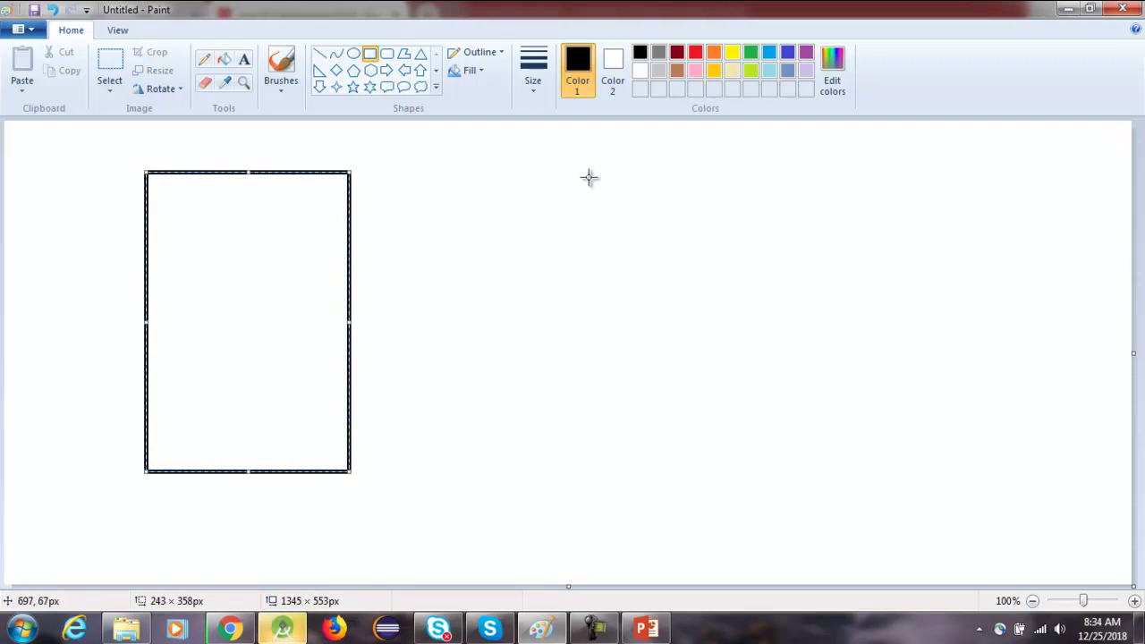
pyautogui.click(588, 178)
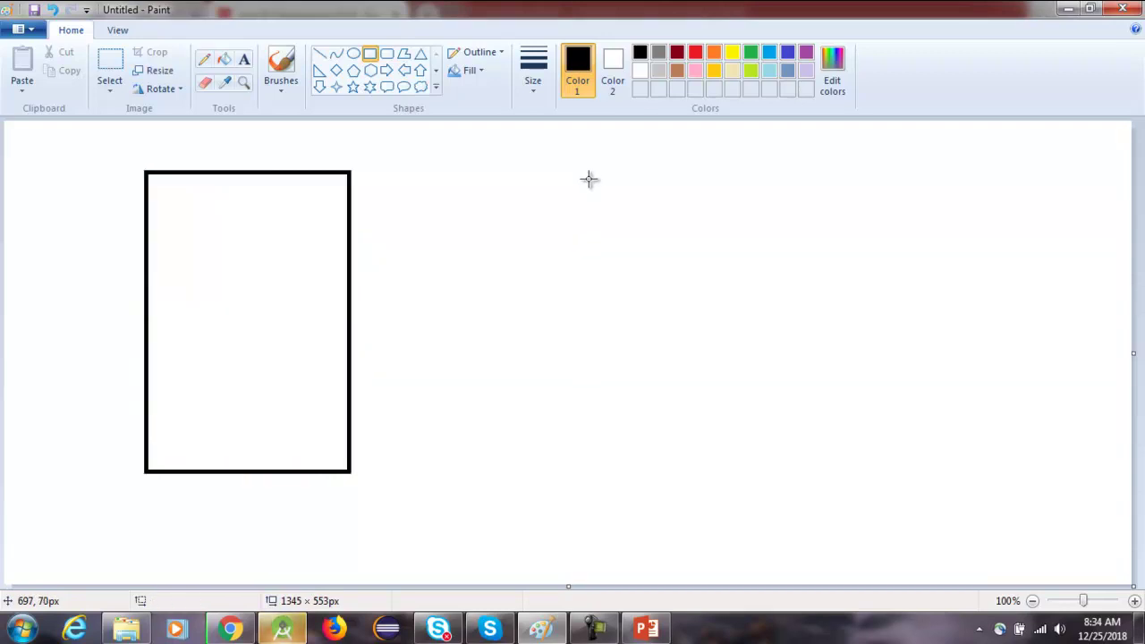
pyautogui.moveTo(511, 178); pyautogui.dragTo(715, 464)
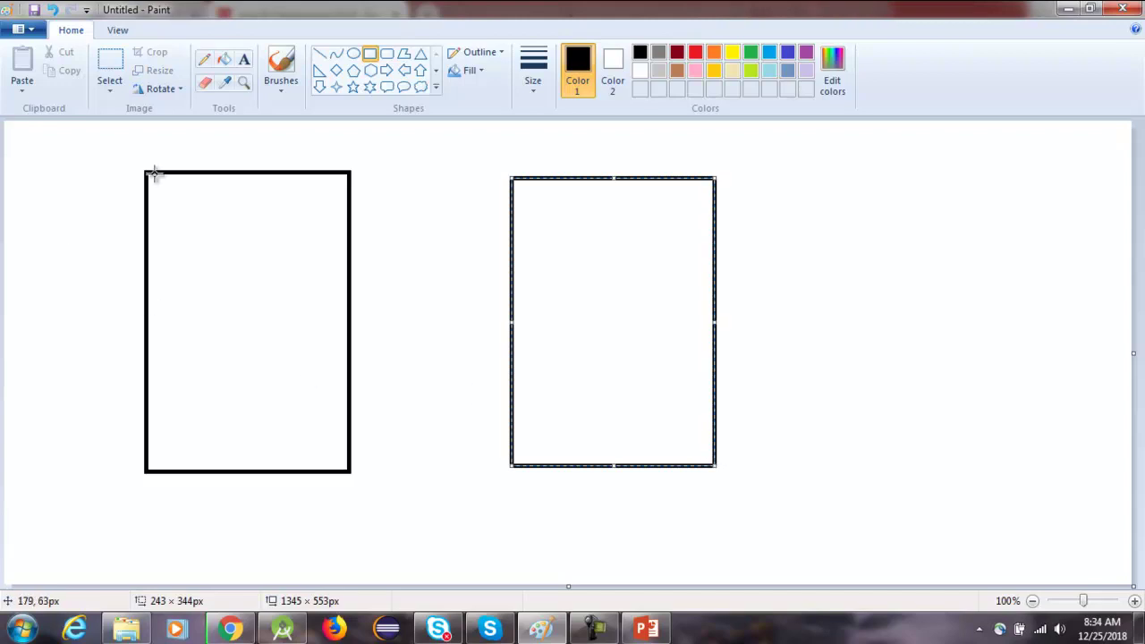
# - Add the text "Download it from" inside the upper part of the first rectangle
pyautogui.click(242, 64)
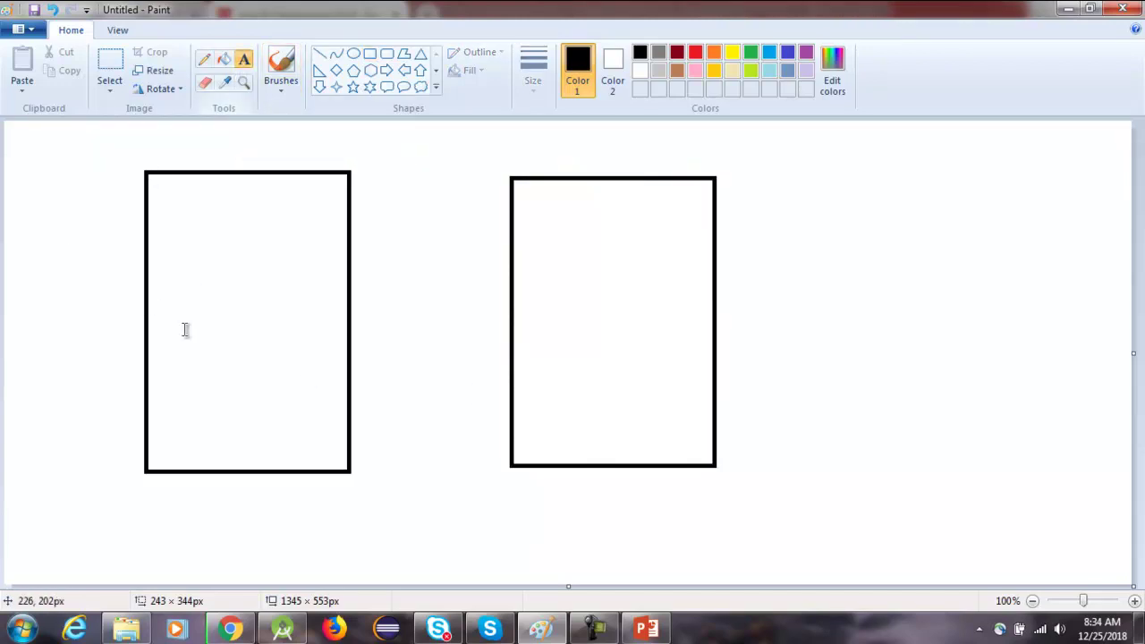
pyautogui.click(185, 251)
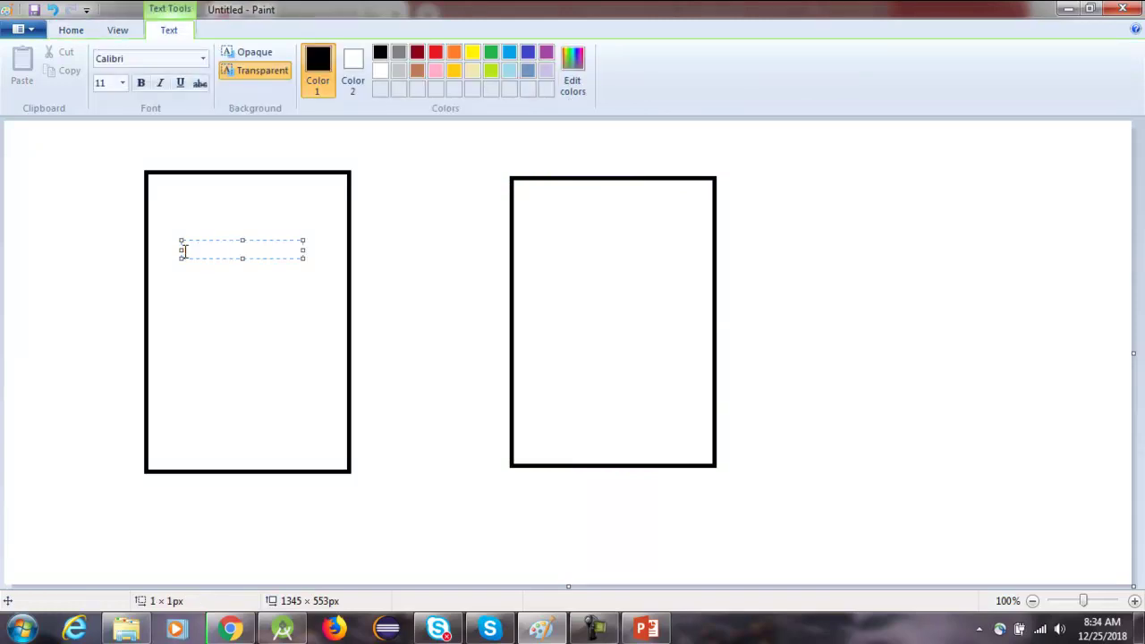
pyautogui.write('Download it from')
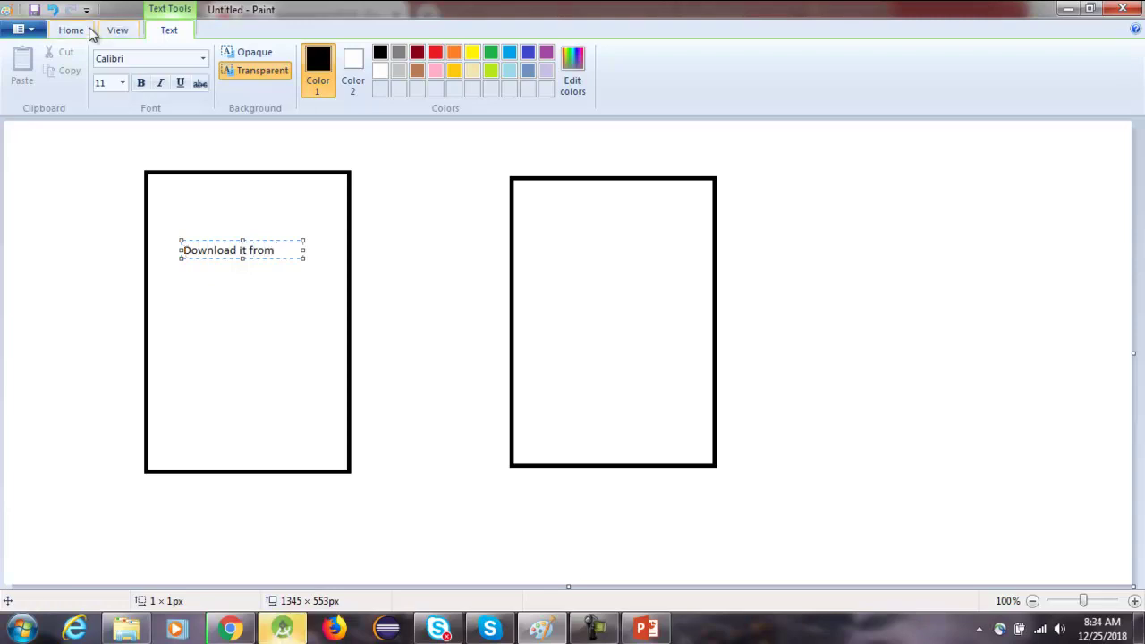
# - Try to enlarge the first rectangle's text to font size 18
pyautogui.click(106, 86)
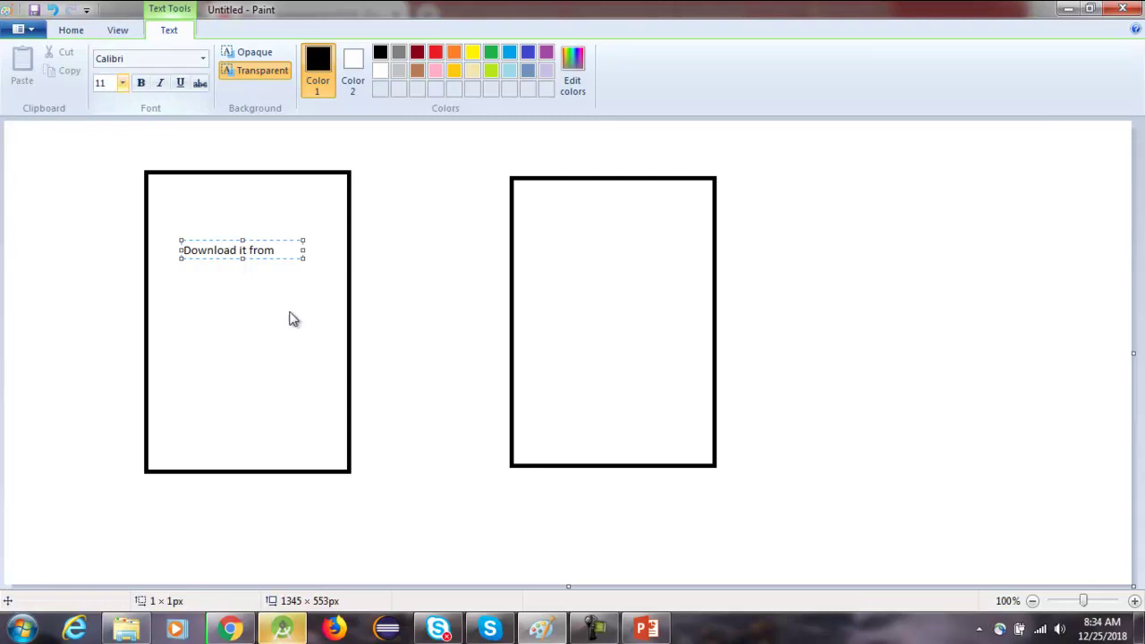
pyautogui.click(286, 252)
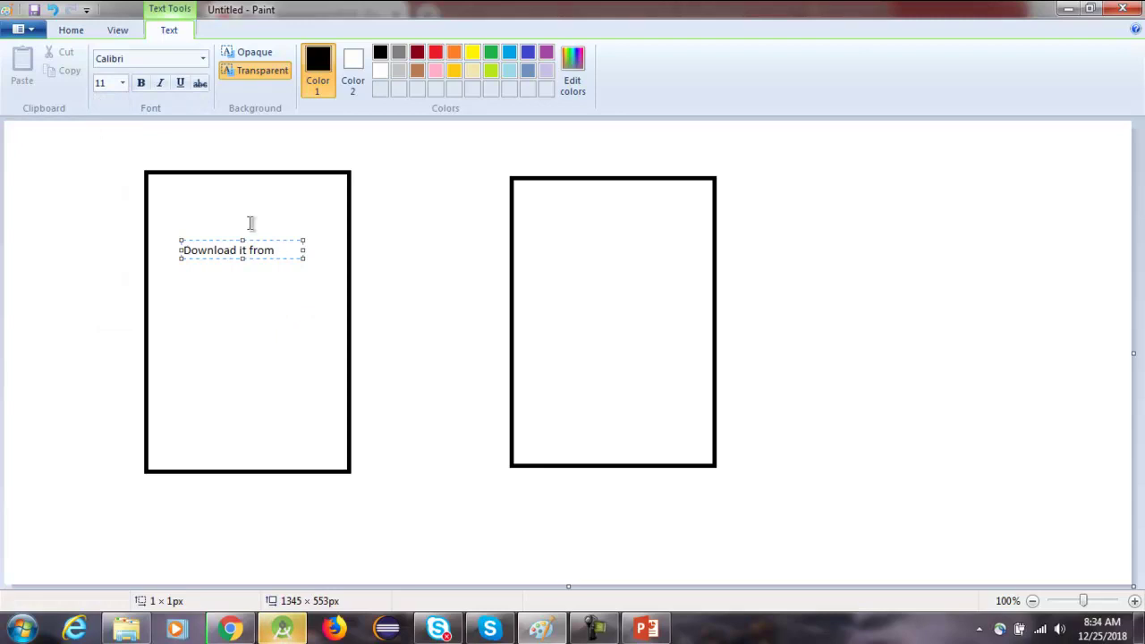
pyautogui.click(124, 81)
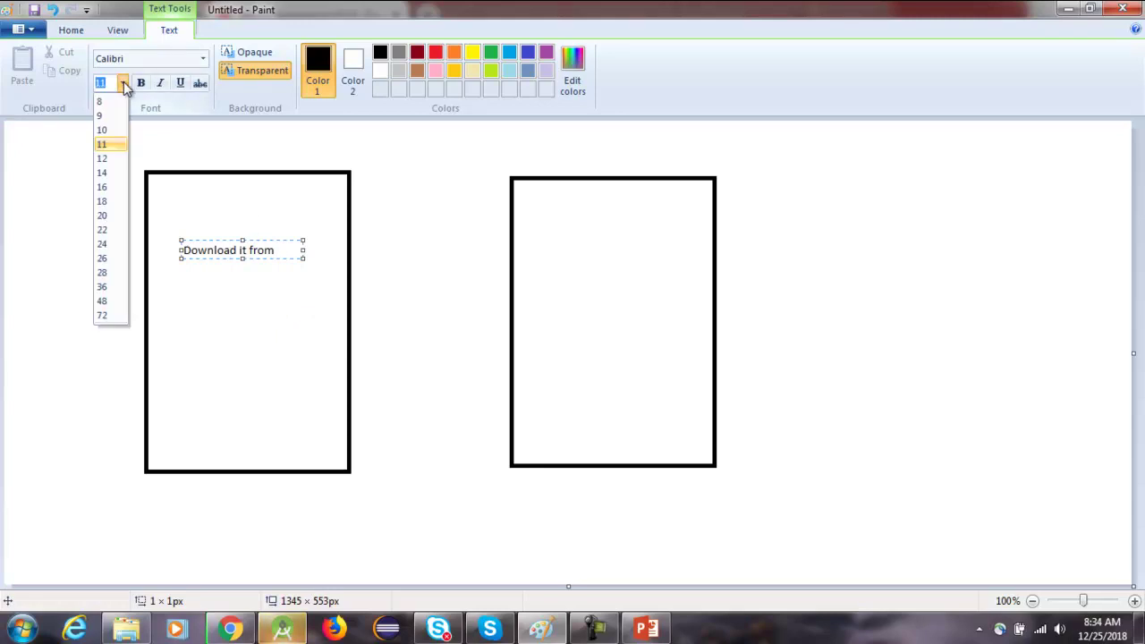
pyautogui.click(112, 200)
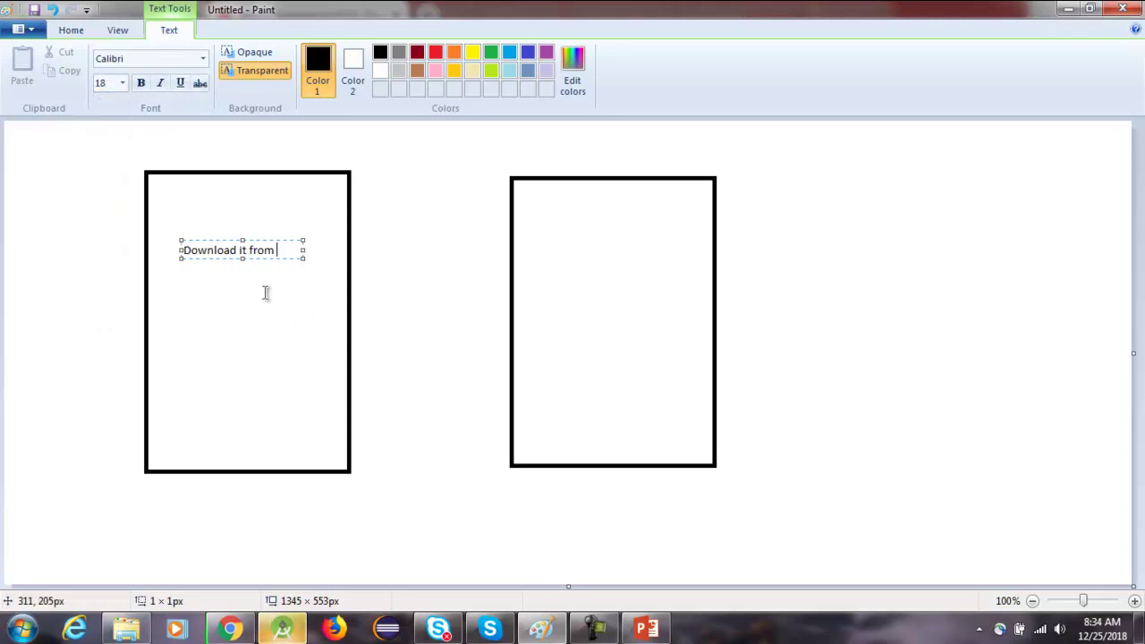
# - Shorten the first rectangle's text to "Download it" and place it on the canvas
pyautogui.write('googlre')
pyautogui.press('BackSpace')
pyautogui.press('BackSpace')
pyautogui.press('BackSpace')
pyautogui.press('BackSpace')
pyautogui.press('BackSpace')
pyautogui.press('BackSpace')
pyautogui.press('BackSpace')
pyautogui.press('BackSpace')
pyautogui.press('BackSpace')
pyautogui.press('BackSpace')
pyautogui.press('BackSpace')
pyautogui.press('BackSpace')
pyautogui.press('BackSpace')
pyautogui.press('BackSpace')
pyautogui.press('BackSpace')
pyautogui.press('BackSpace')
pyautogui.press('BackSpace')
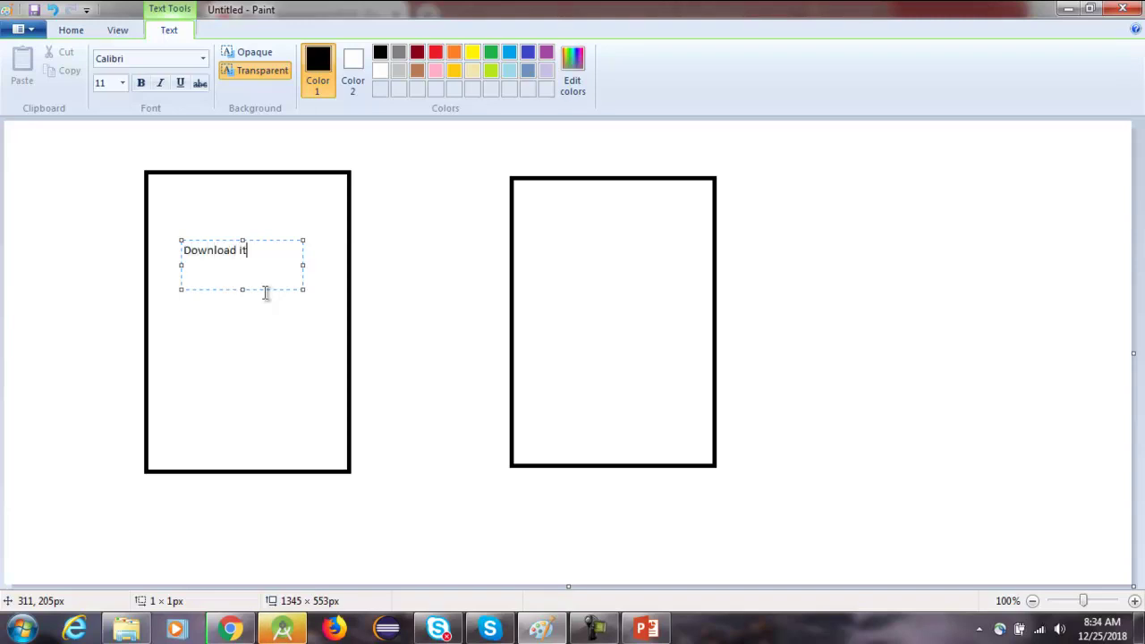
pyautogui.click(556, 289)
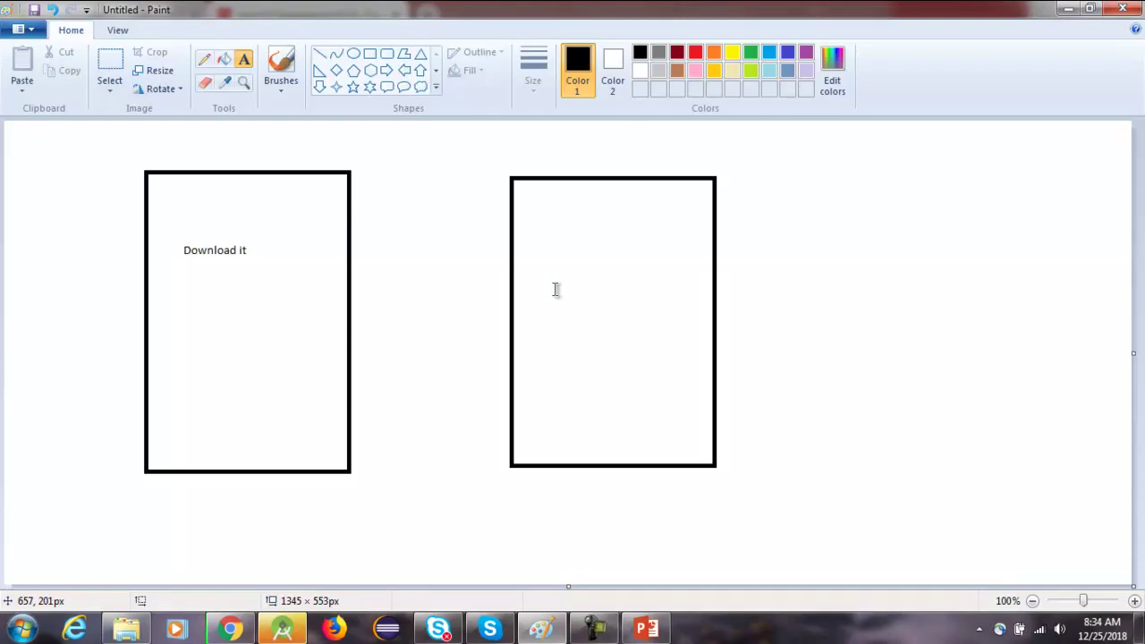
# - Add the text "Install it" in font size 20 inside the second rectangle
pyautogui.click(531, 261)
pyautogui.click(120, 83)
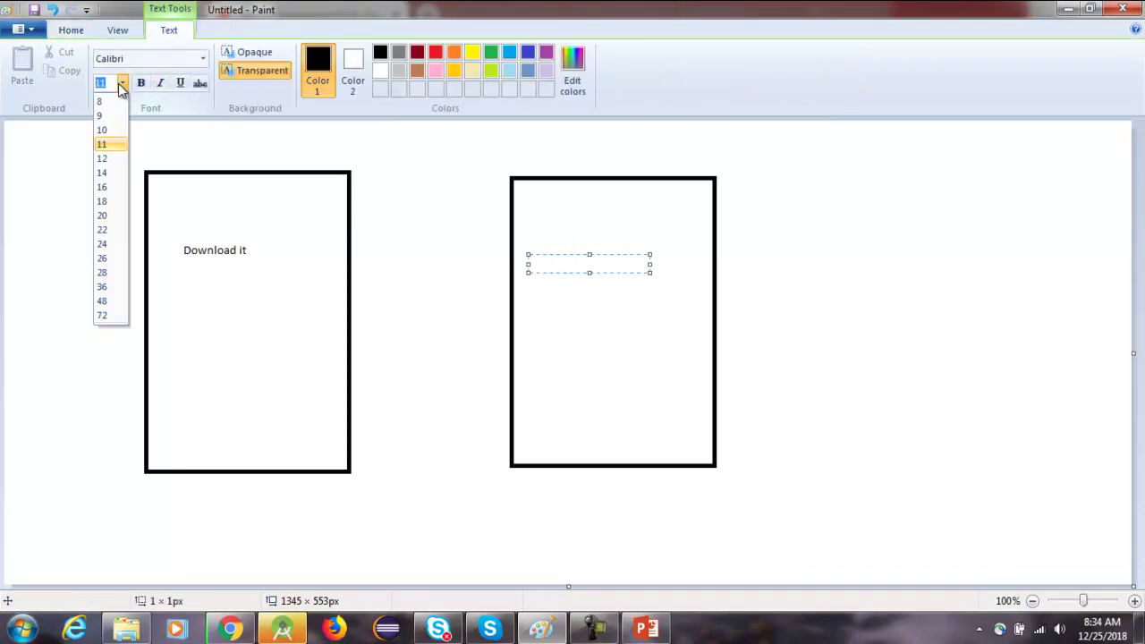
pyautogui.click(109, 217)
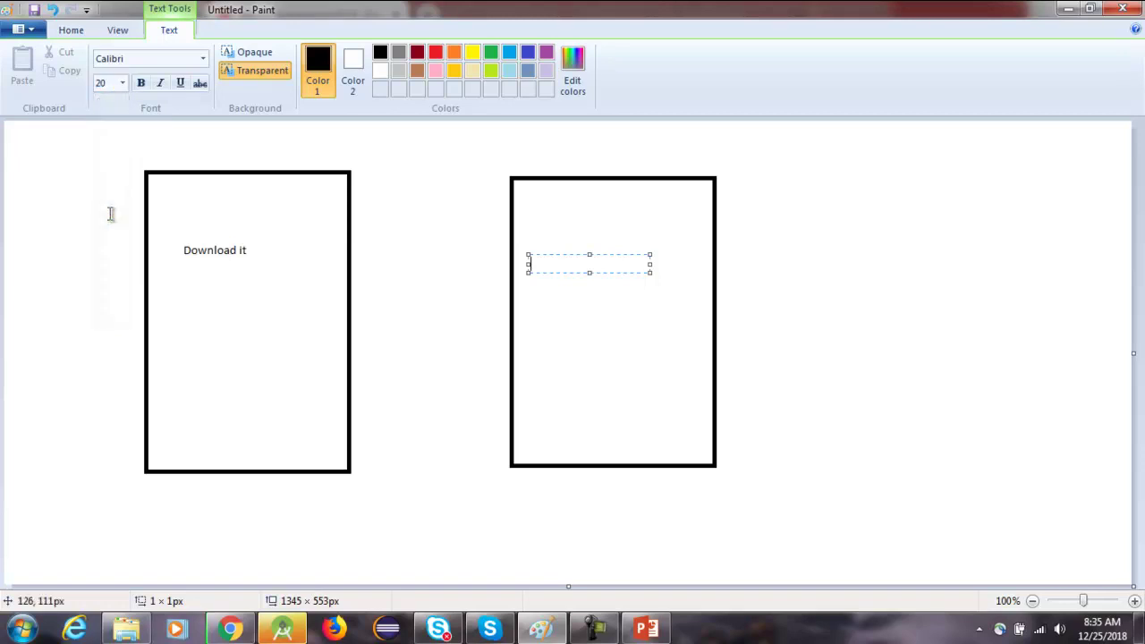
pyautogui.write('Install it')
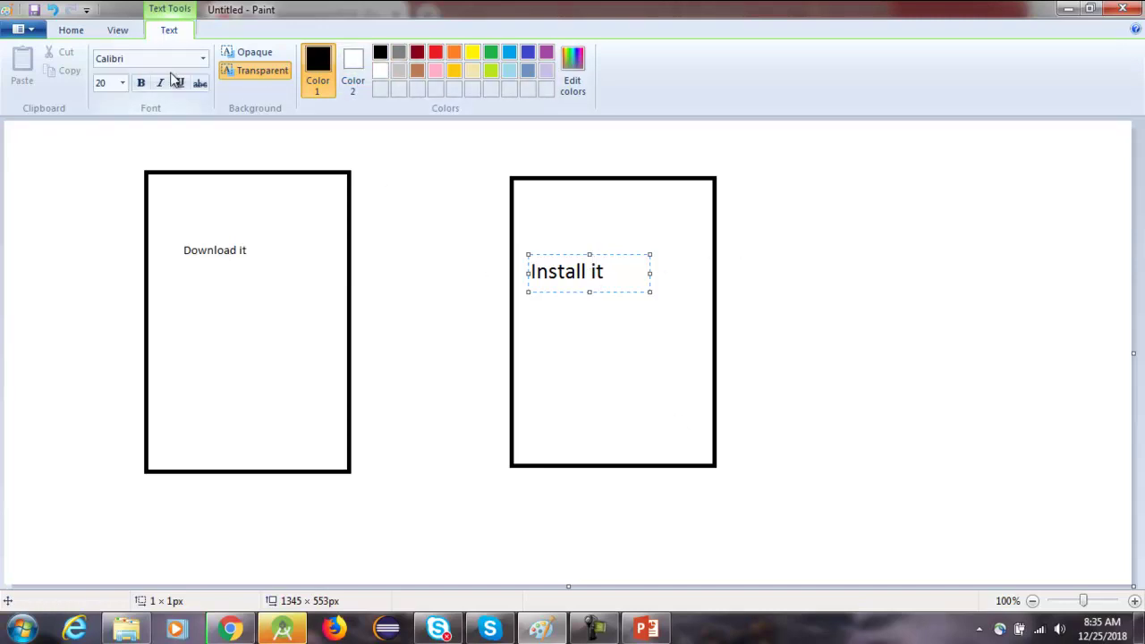
pyautogui.click(827, 307)
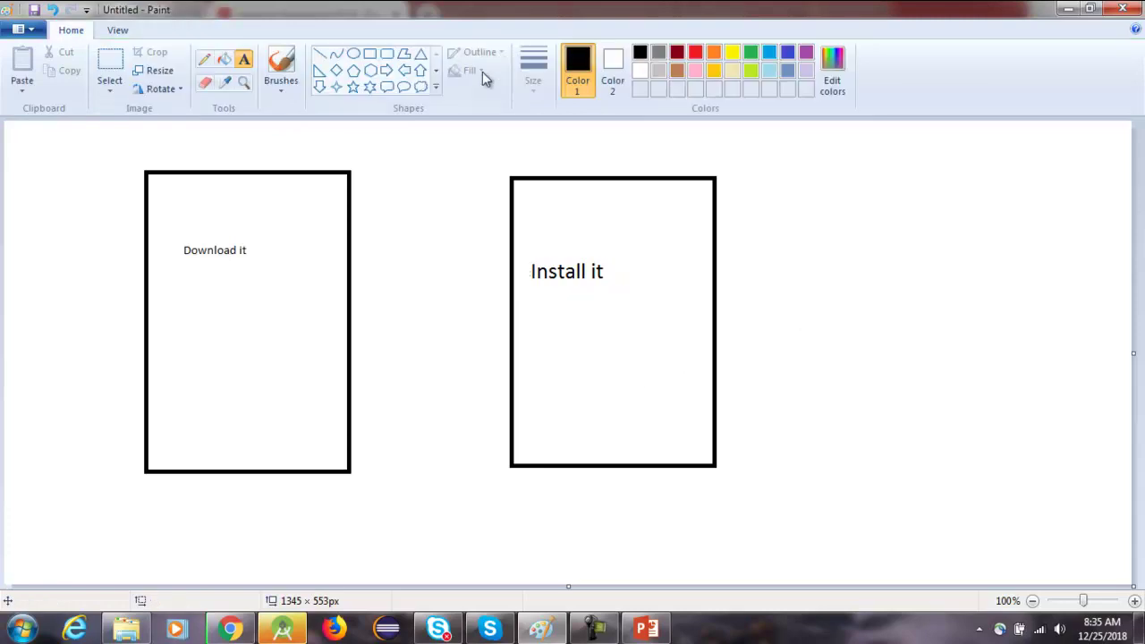
# - Draw a third rectangle of about 281 × 352 px beside the other two and label it "Configure" inside
pyautogui.click(369, 55)
pyautogui.moveTo(818, 184)
pyautogui.mouseDown()
pyautogui.moveTo(886, 288)
pyautogui.moveTo(1022, 405)
pyautogui.moveTo(1056, 479)
pyautogui.mouseUp()
pyautogui.click(243, 59)
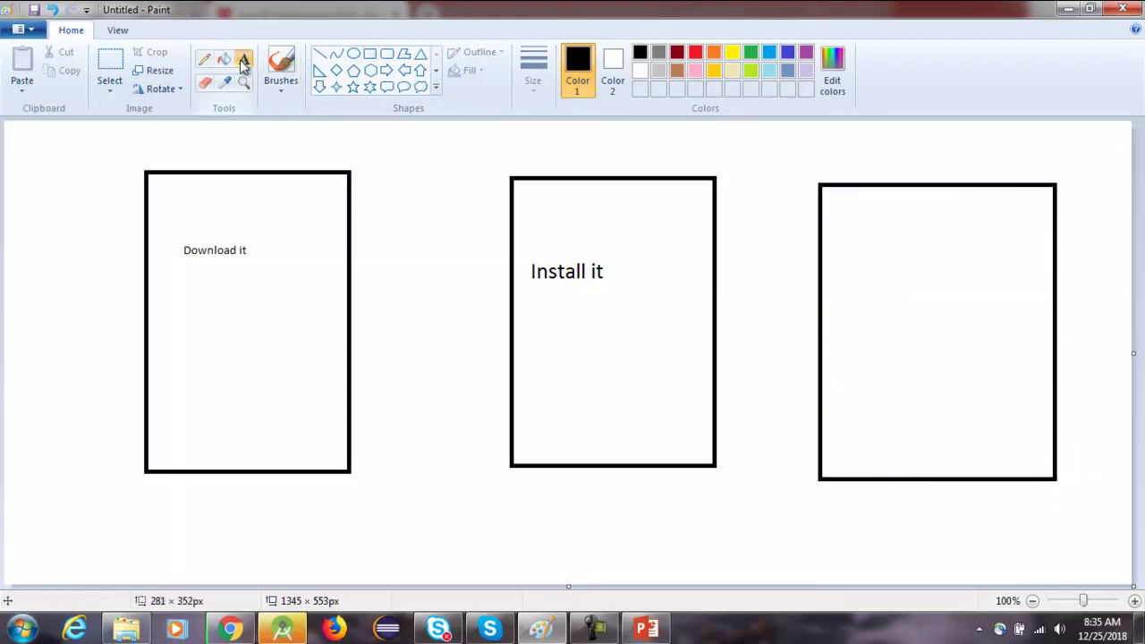
pyautogui.click(850, 290)
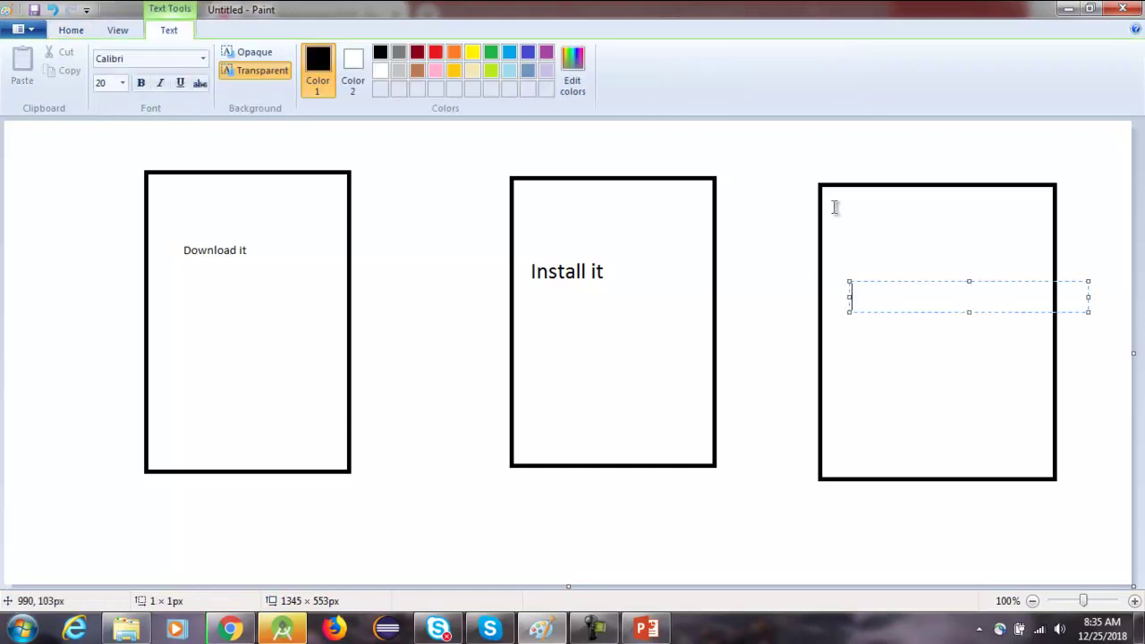
pyautogui.write('Configure')
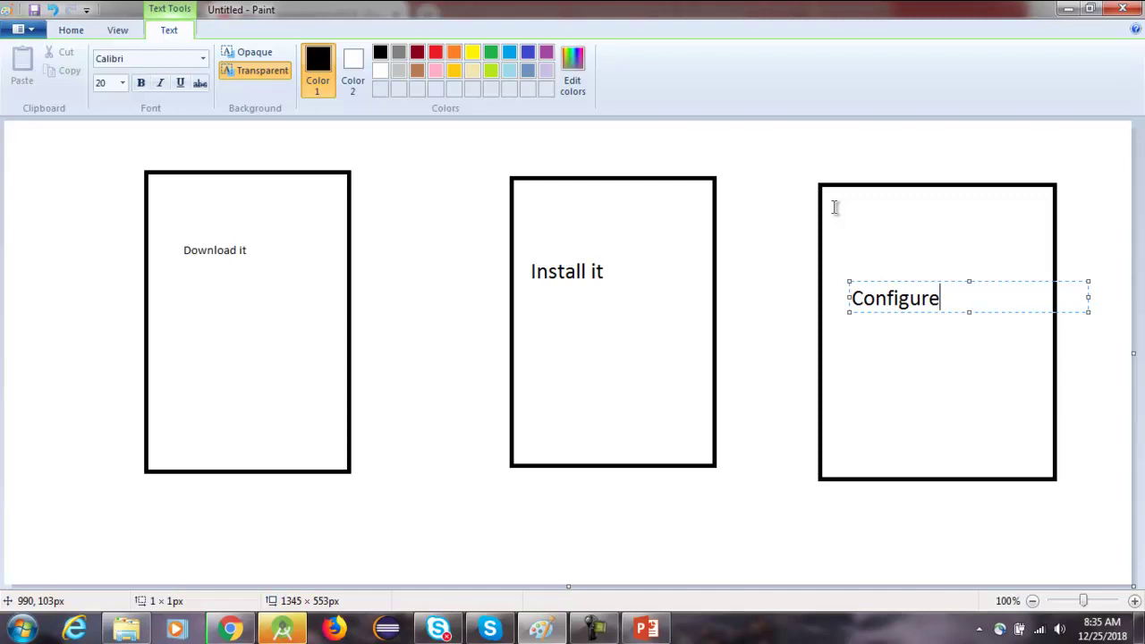
pyautogui.click(173, 319)
# - Add the text "Download" in font size 20 inside the first rectangle, below its small "Download it" label
pyautogui.click(176, 324)
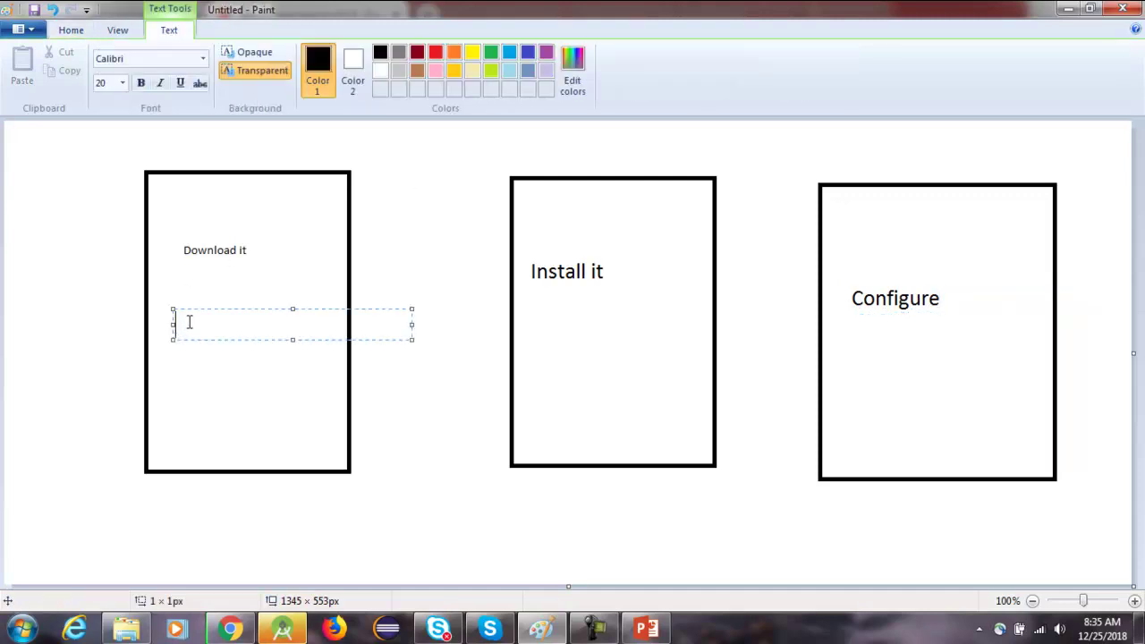
pyautogui.write('Download')
pyautogui.click(406, 528)
pyautogui.click(407, 529)
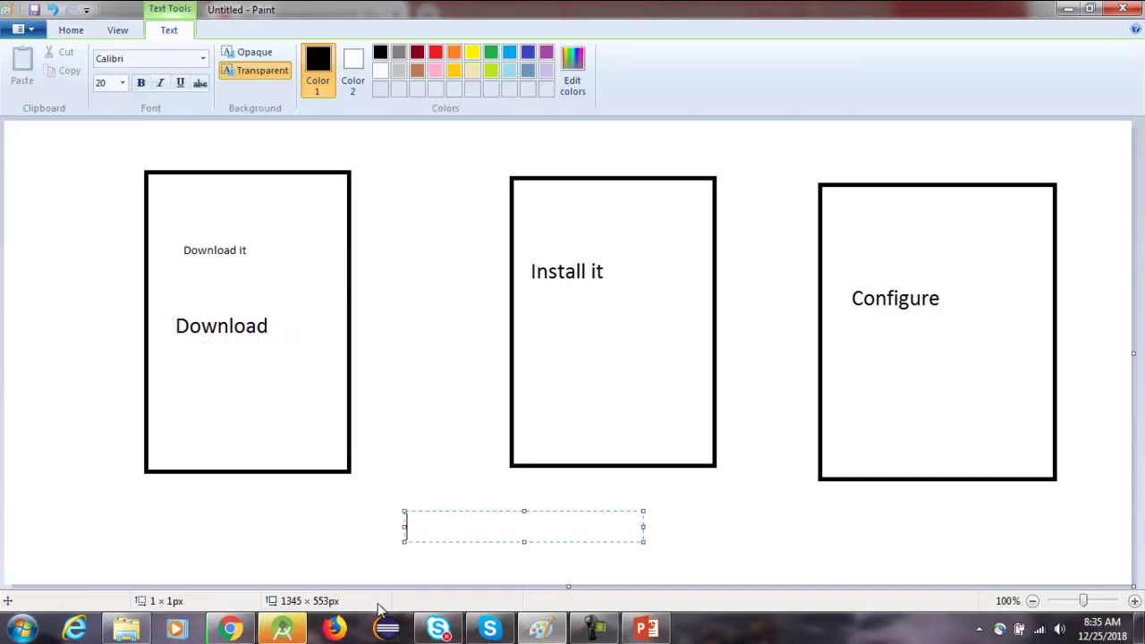
# - Check the JDK installer's download progress in Chrome, return to the Paint diagram and dismiss the empty text box
pyautogui.click(231, 629)
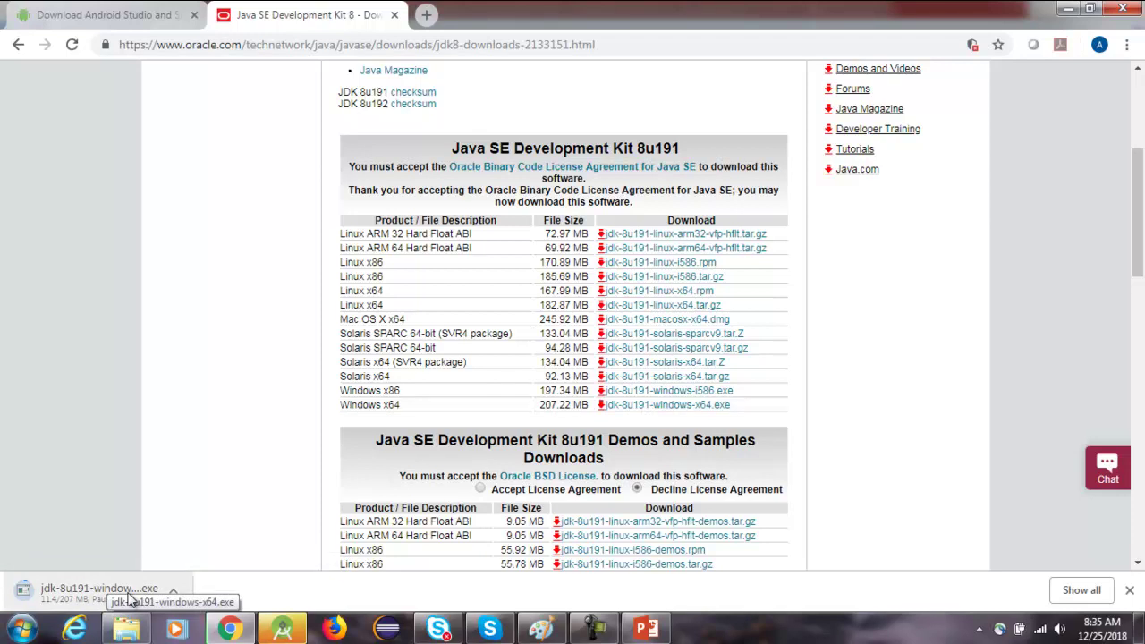
pyautogui.hotkey('alt', 'Tab')
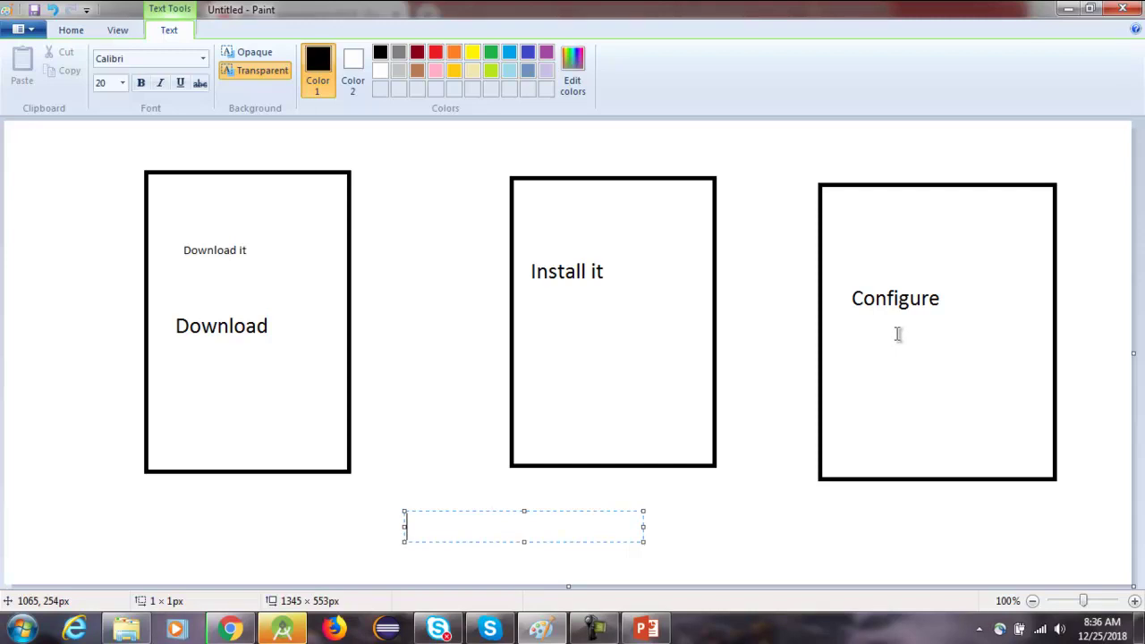
pyautogui.click(595, 630)
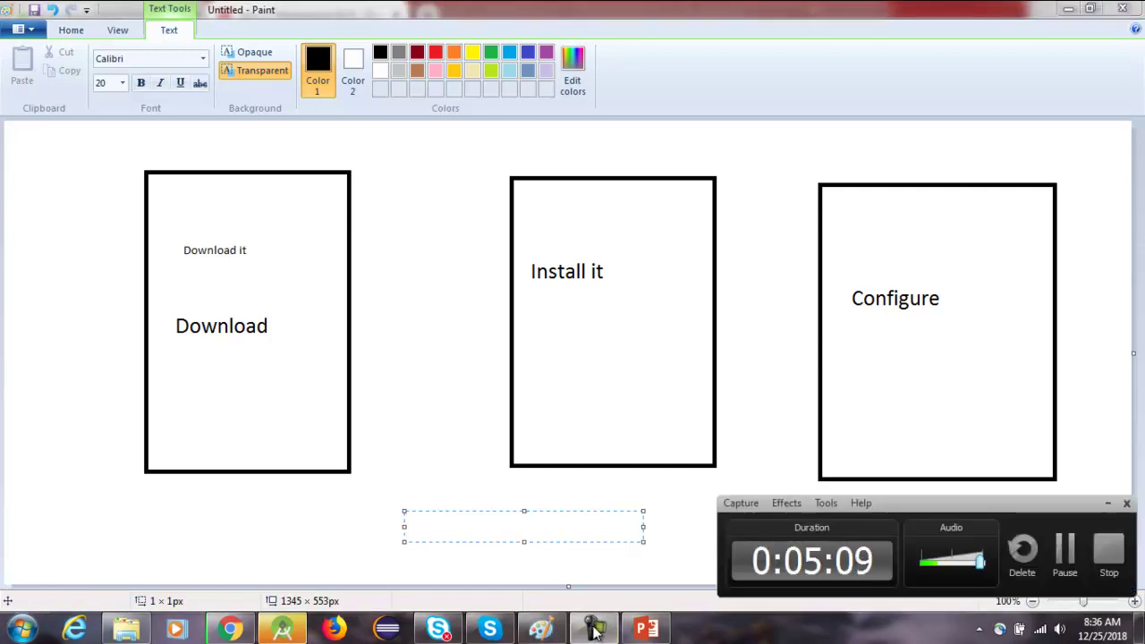
pyautogui.click(595, 630)
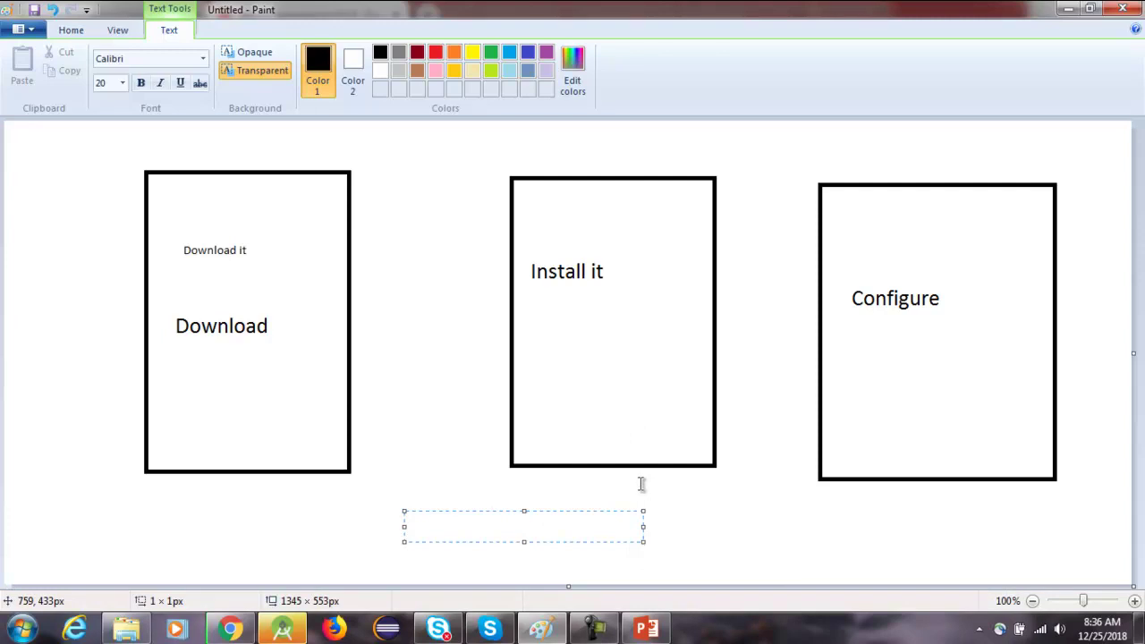
pyautogui.click(737, 514)
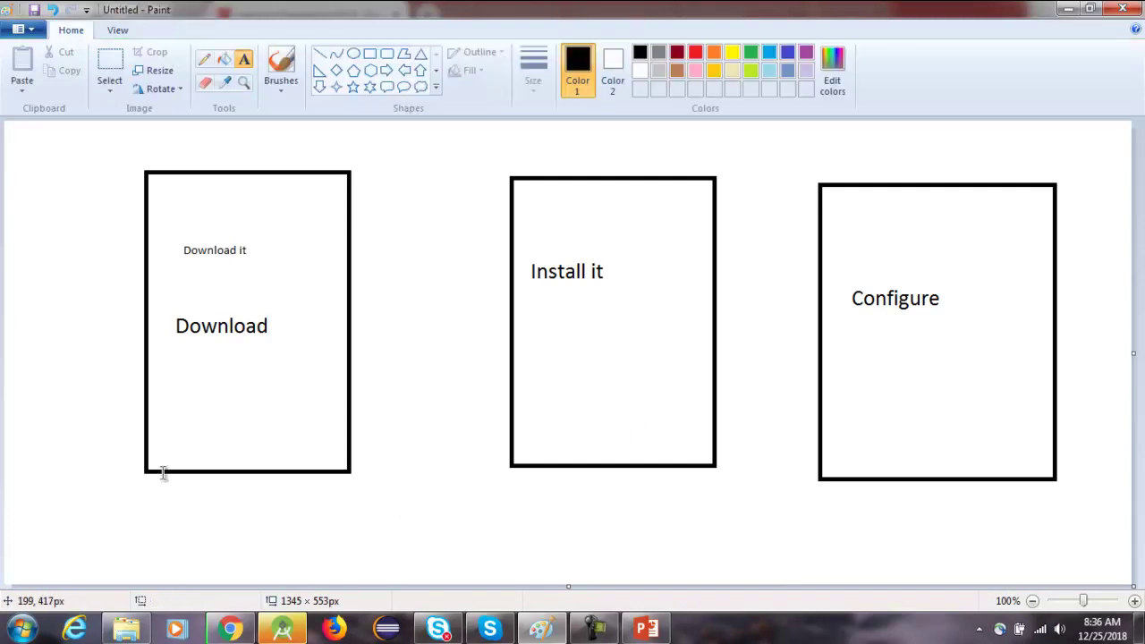
# - Browse to the folder C:\Program Files\Java\jdk1.8.0_181 in Windows Explorer and copy its path
pyautogui.click(25, 633)
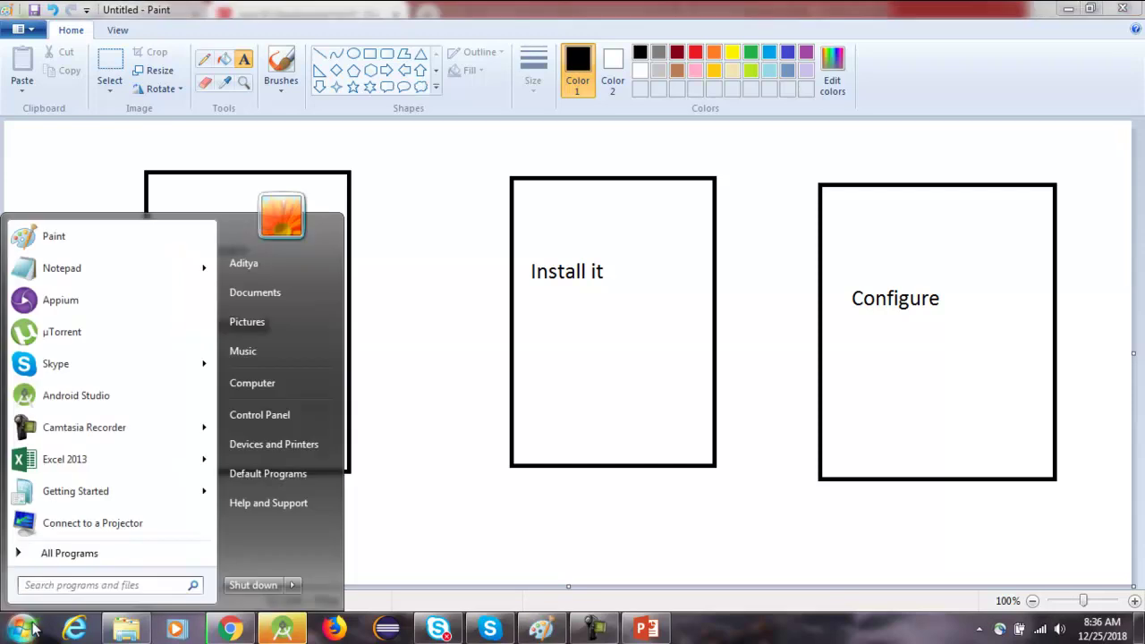
pyautogui.click(282, 379)
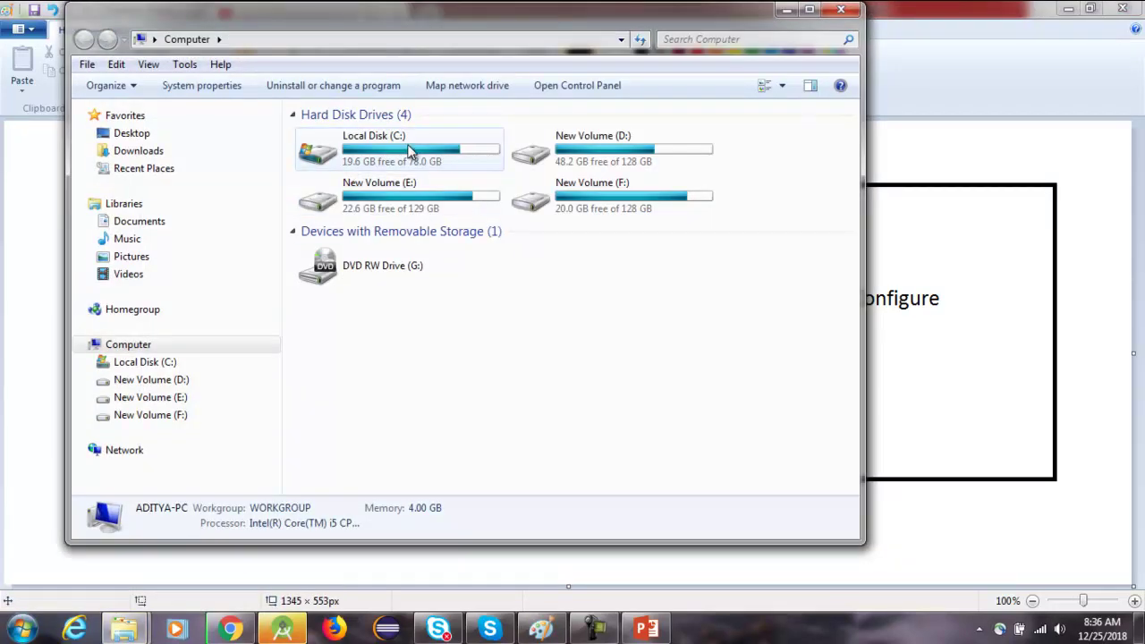
pyautogui.doubleClick(409, 153)
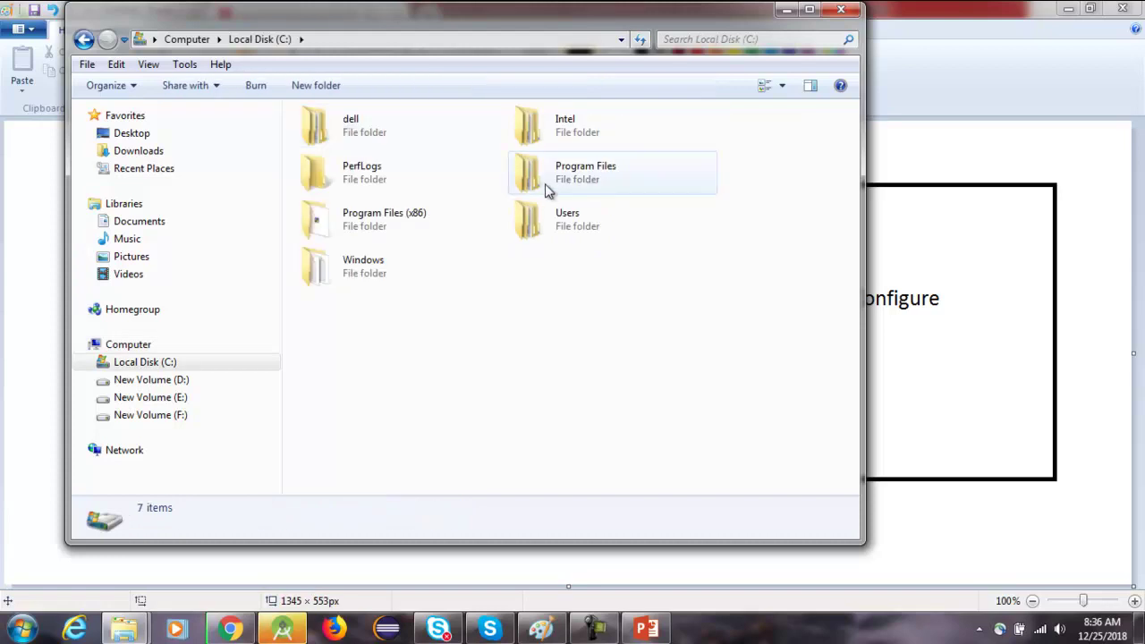
pyautogui.doubleClick(426, 227)
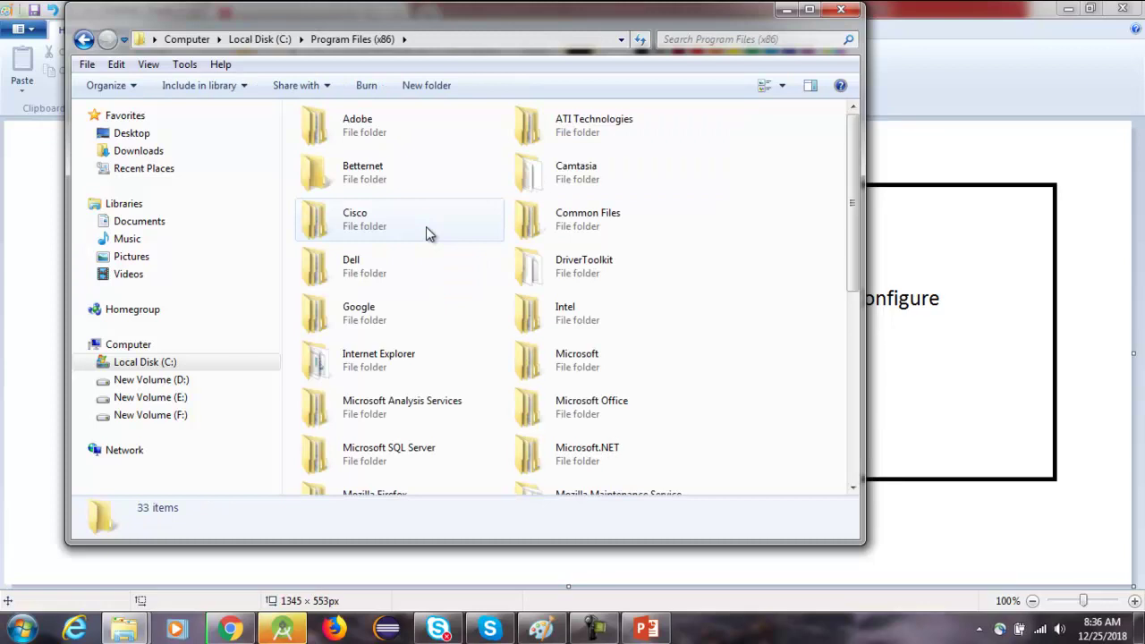
pyautogui.click(259, 39)
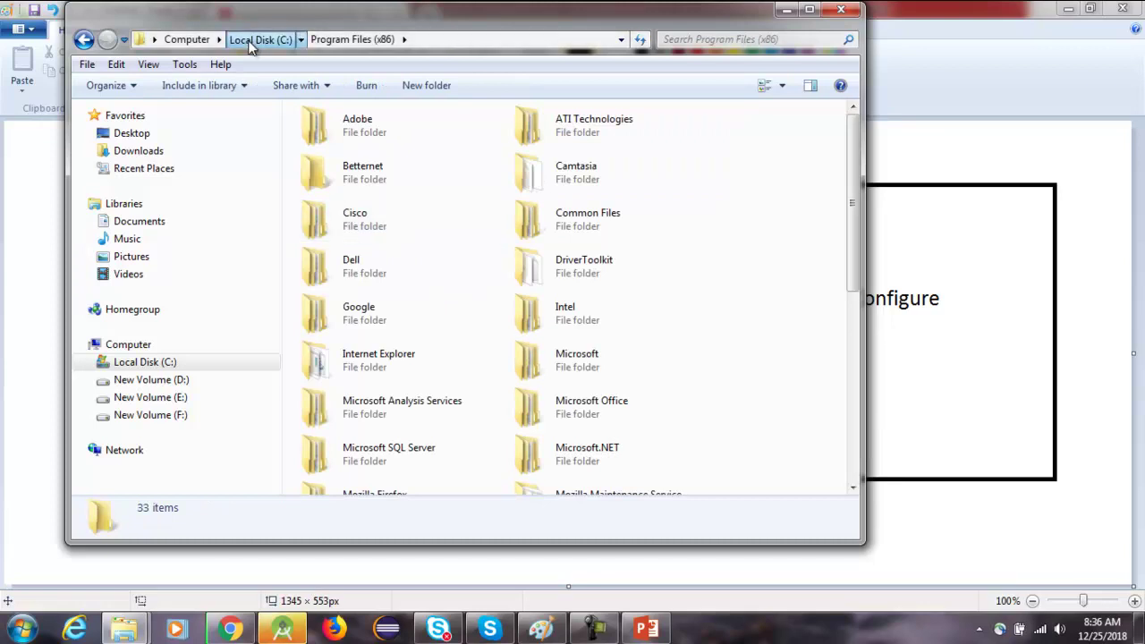
pyautogui.doubleClick(591, 175)
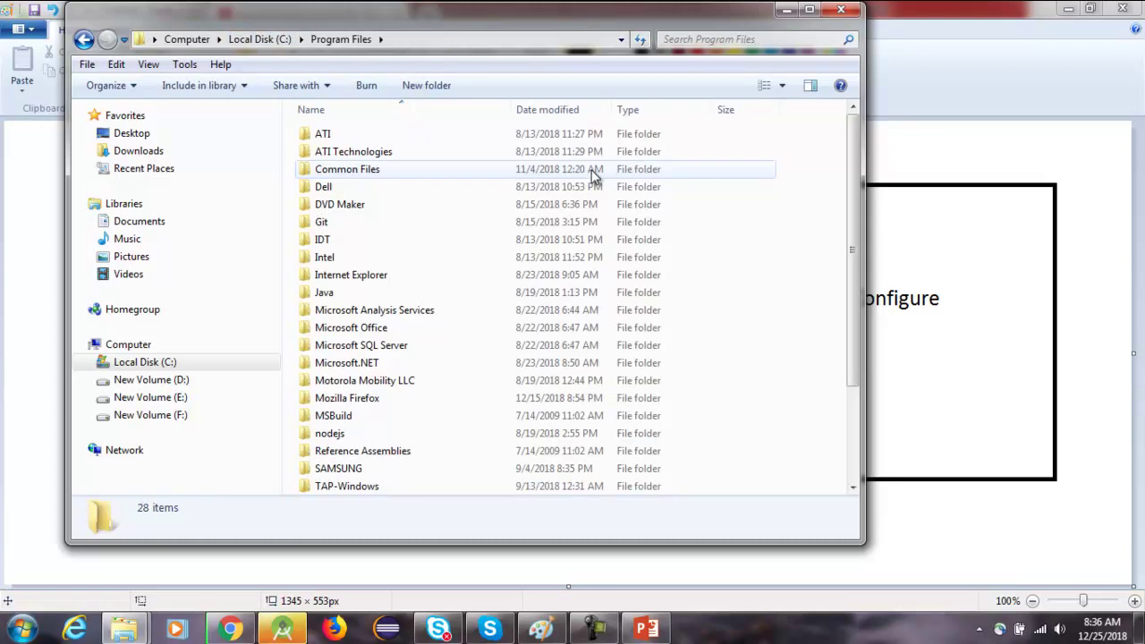
pyautogui.press('j')
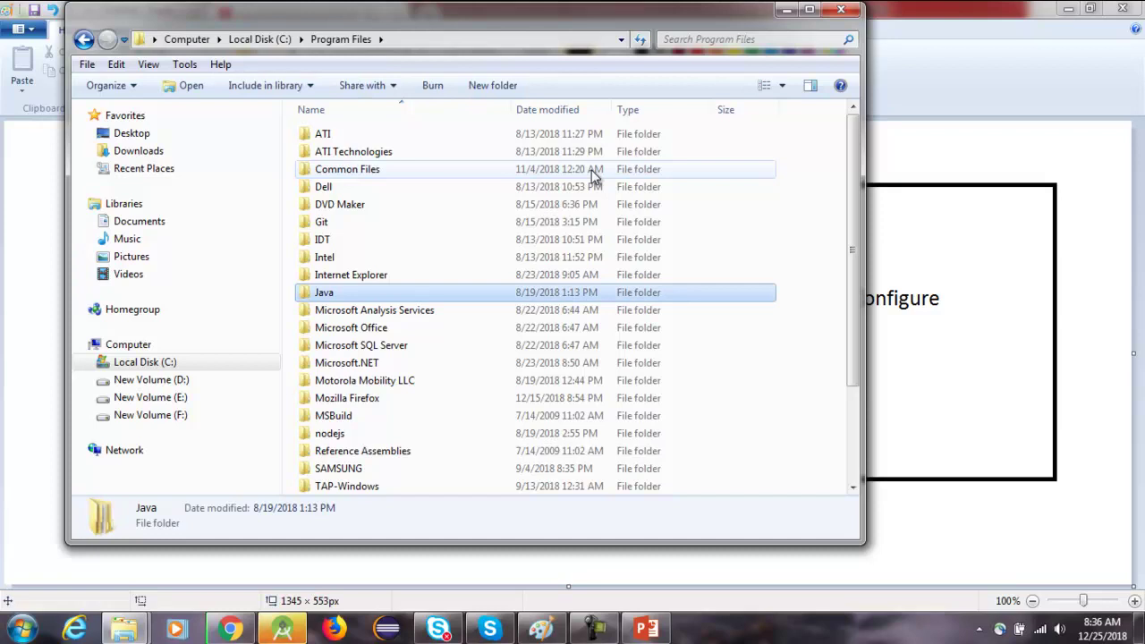
pyautogui.doubleClick(325, 293)
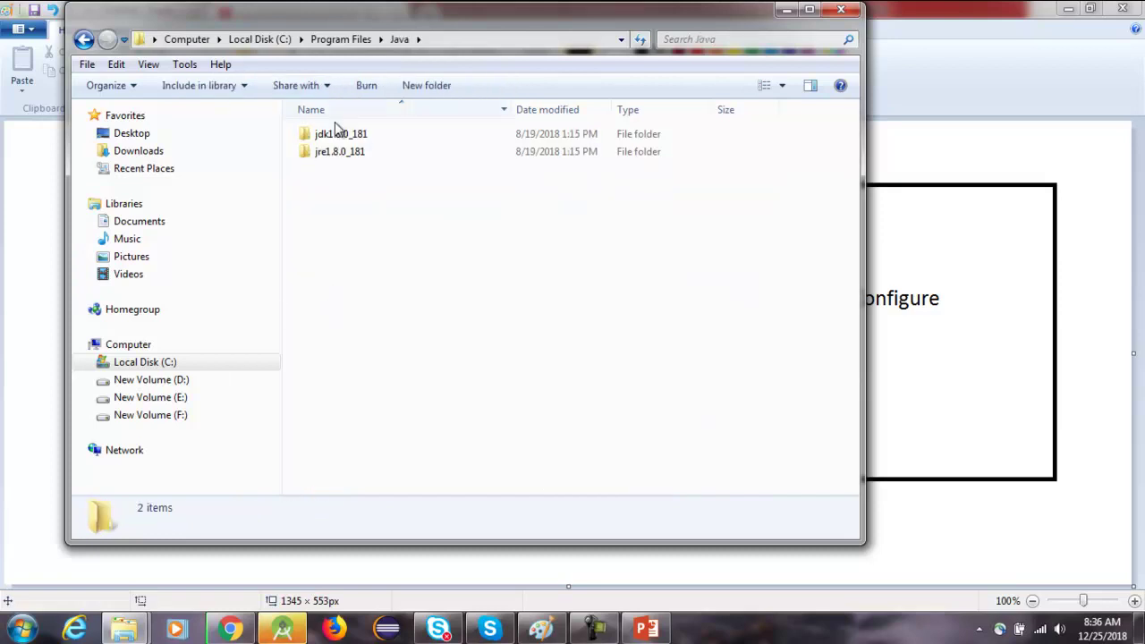
pyautogui.doubleClick(353, 143)
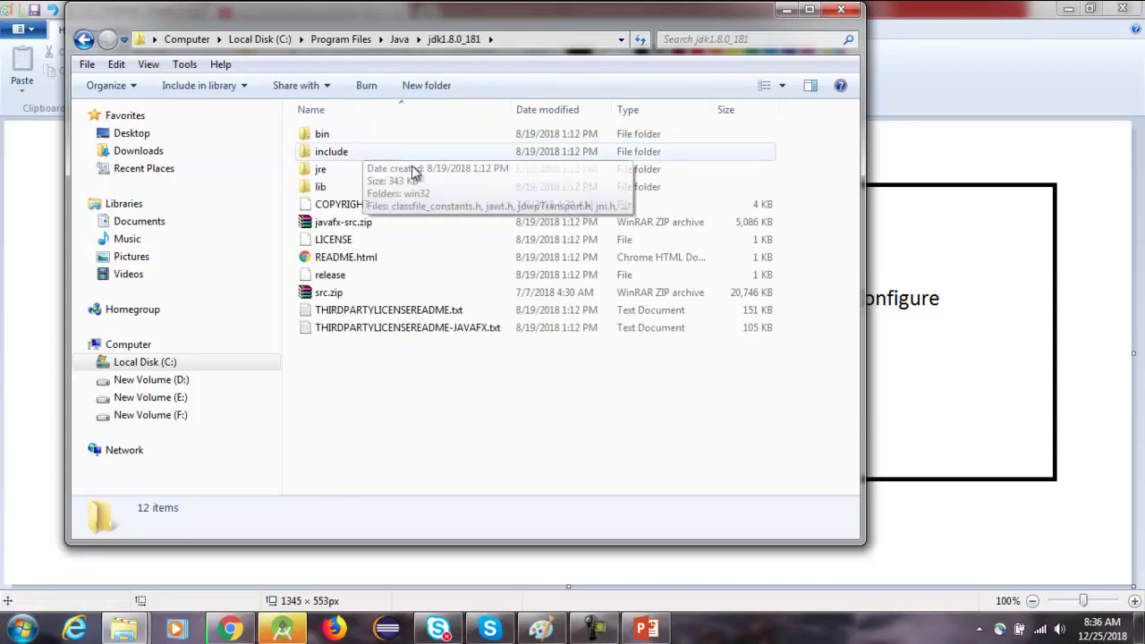
pyautogui.click(554, 39)
pyautogui.hotkey('ctrl', 'c')
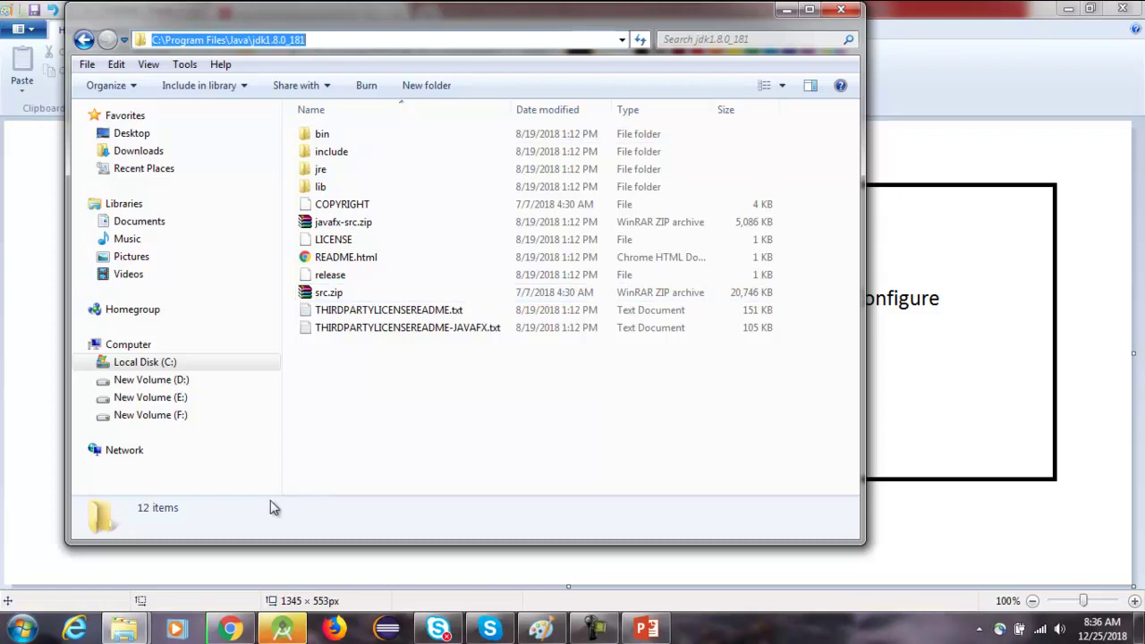
# - Open the Environment Variables dialog from the computer's advanced system settings
pyautogui.click(27, 628)
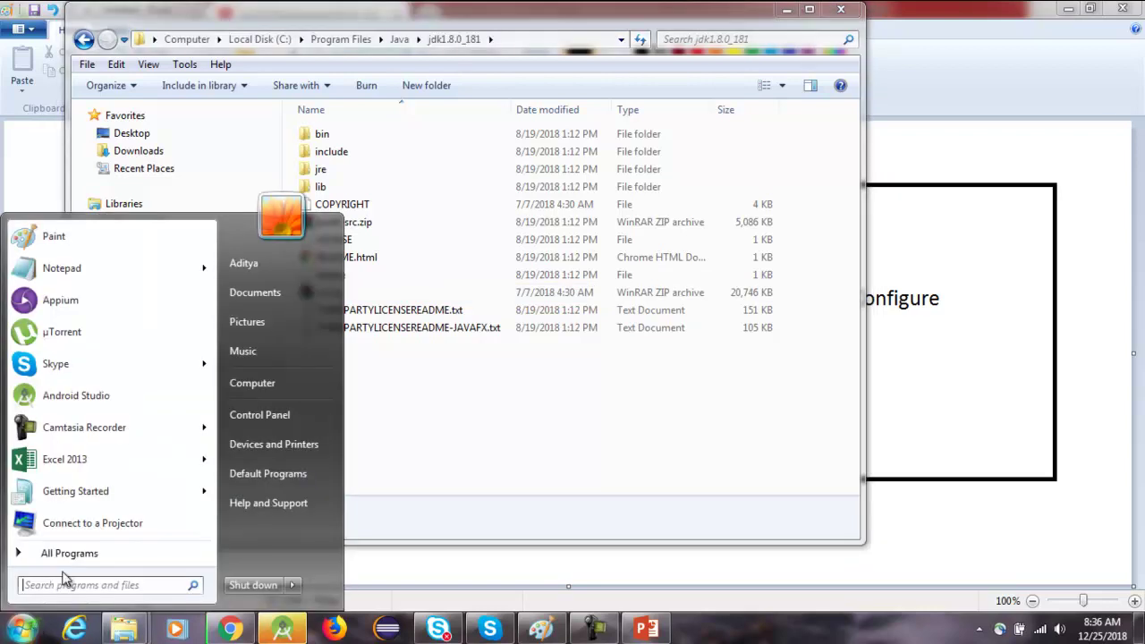
pyautogui.rightClick(278, 388)
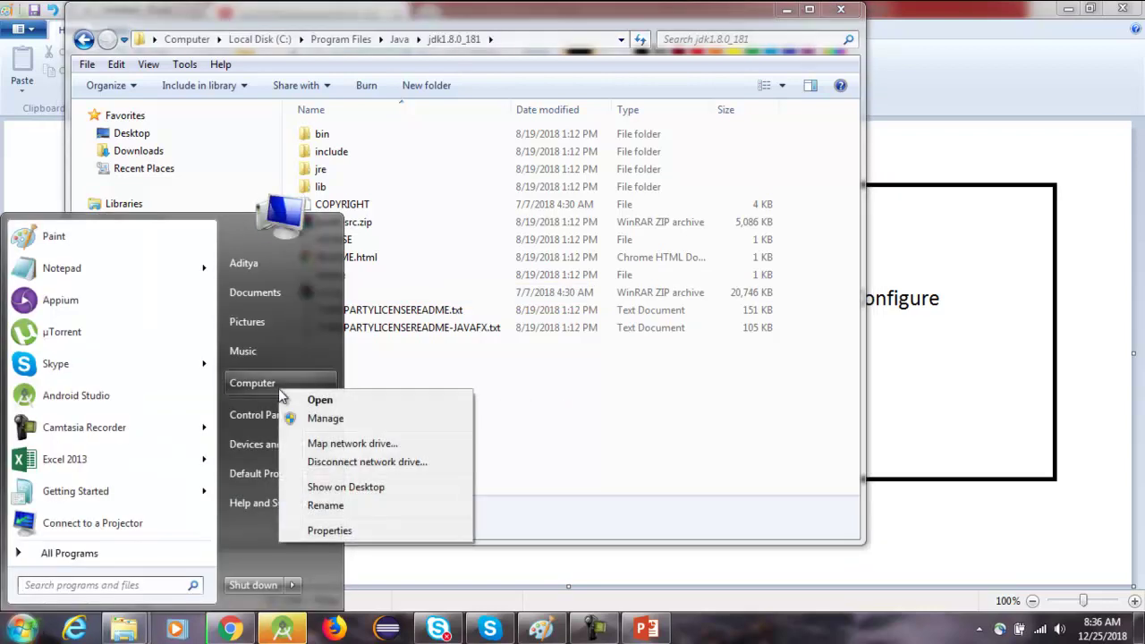
pyautogui.click(362, 531)
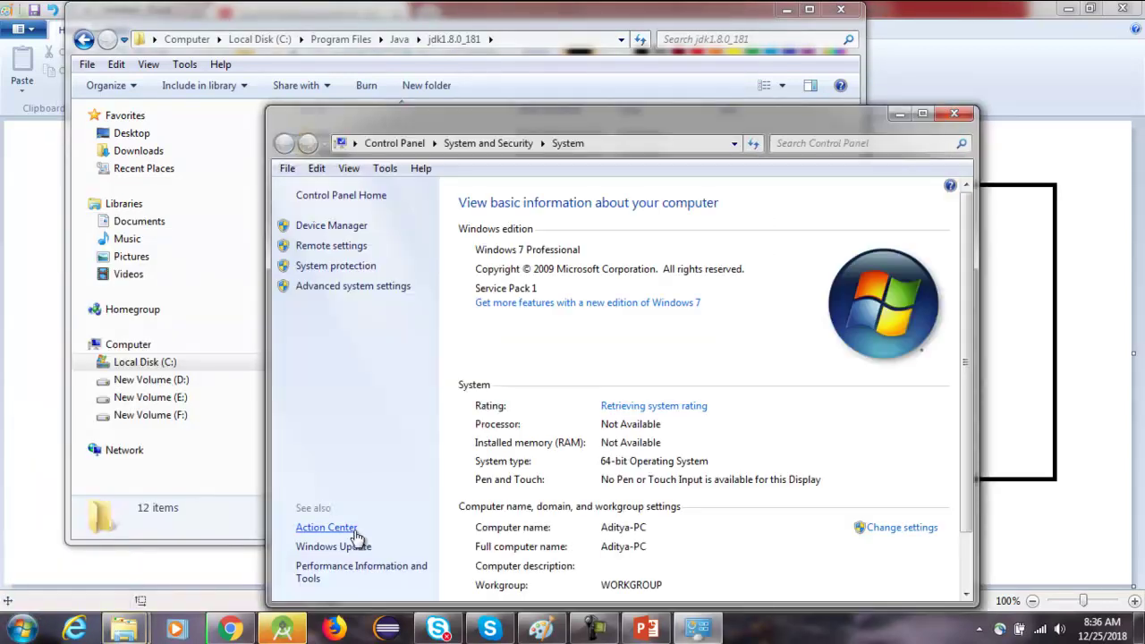
pyautogui.click(349, 288)
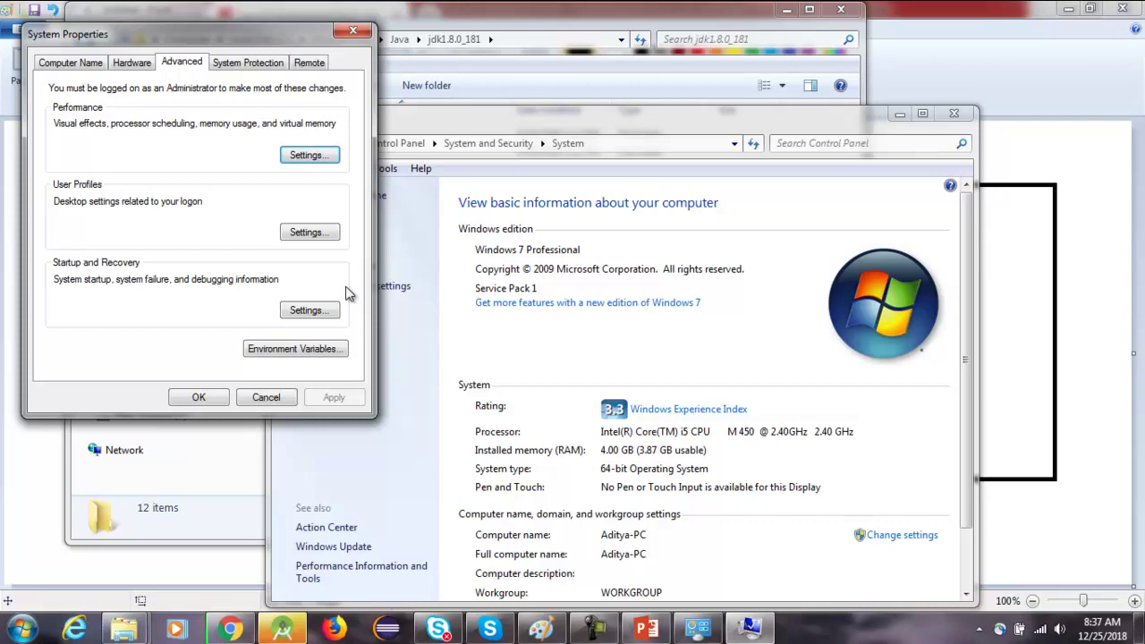
pyautogui.click(300, 350)
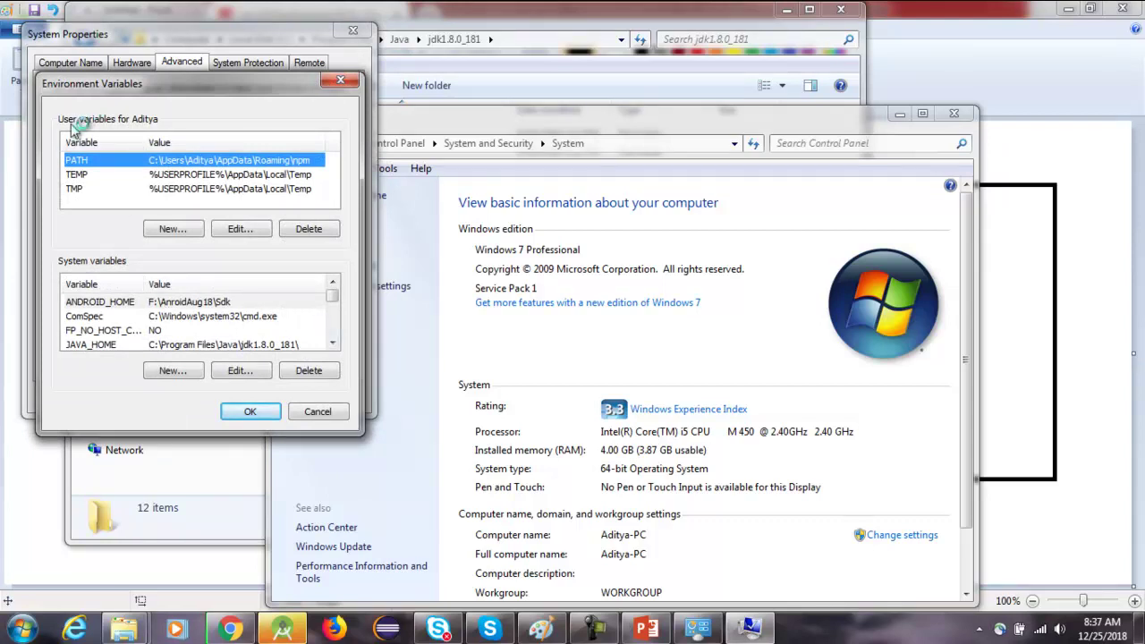
# - Try to add a system variable named JAVA_HOME with the value C:\Program Files\Java\jdk1.8.0_181
pyautogui.click(107, 305)
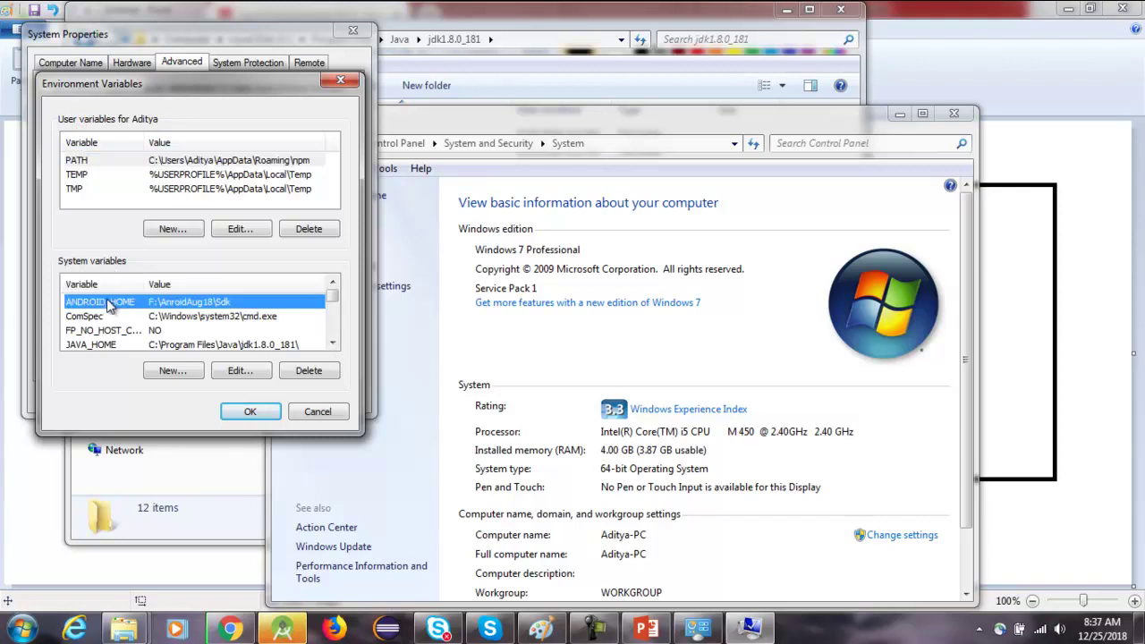
pyautogui.click(179, 373)
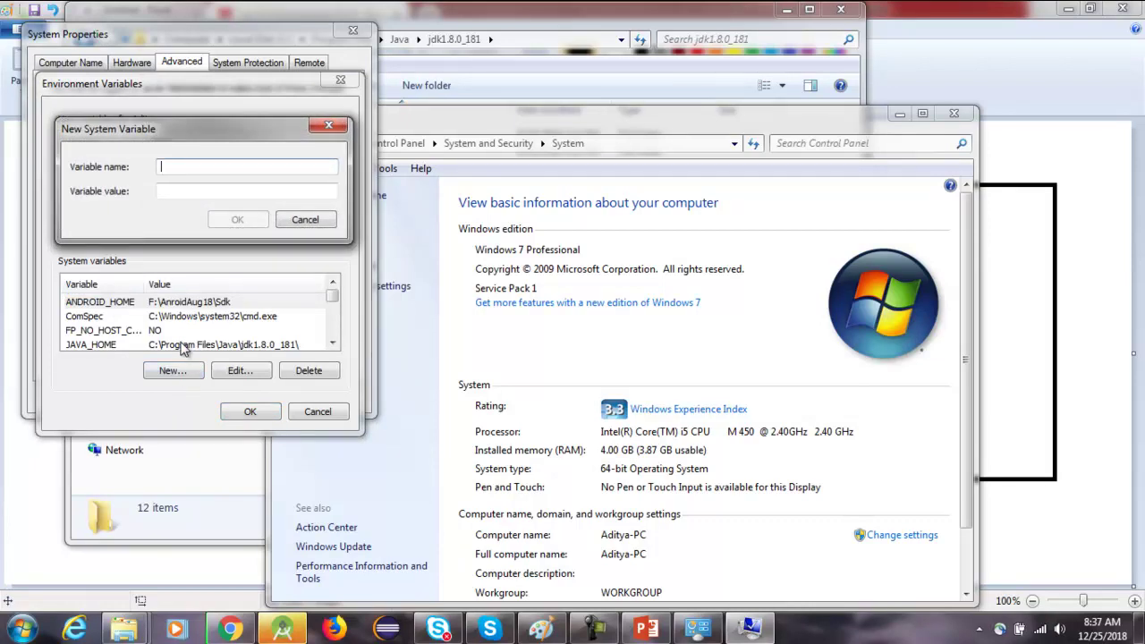
pyautogui.write('JAVA_HOME')
pyautogui.click(197, 193)
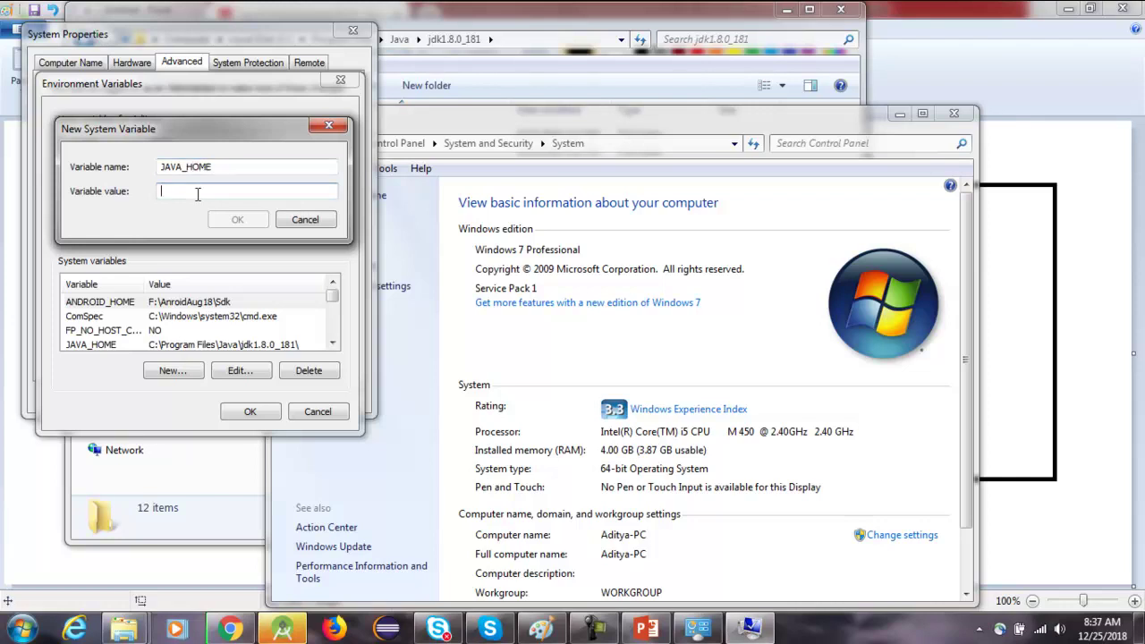
pyautogui.hotkey('ctrl', 'v')
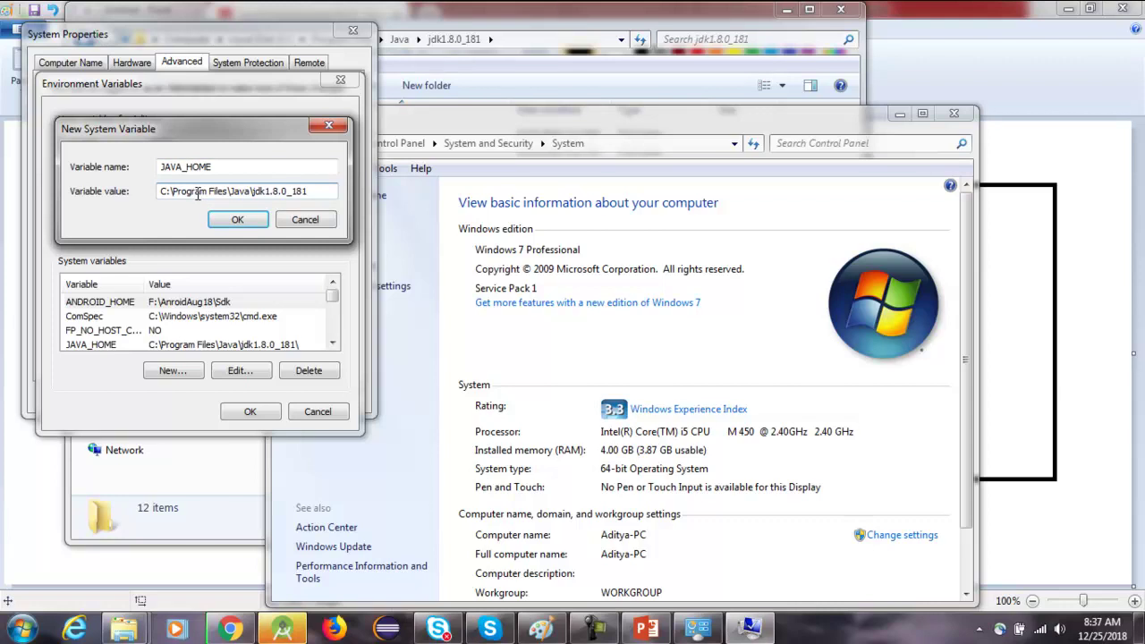
pyautogui.click(283, 222)
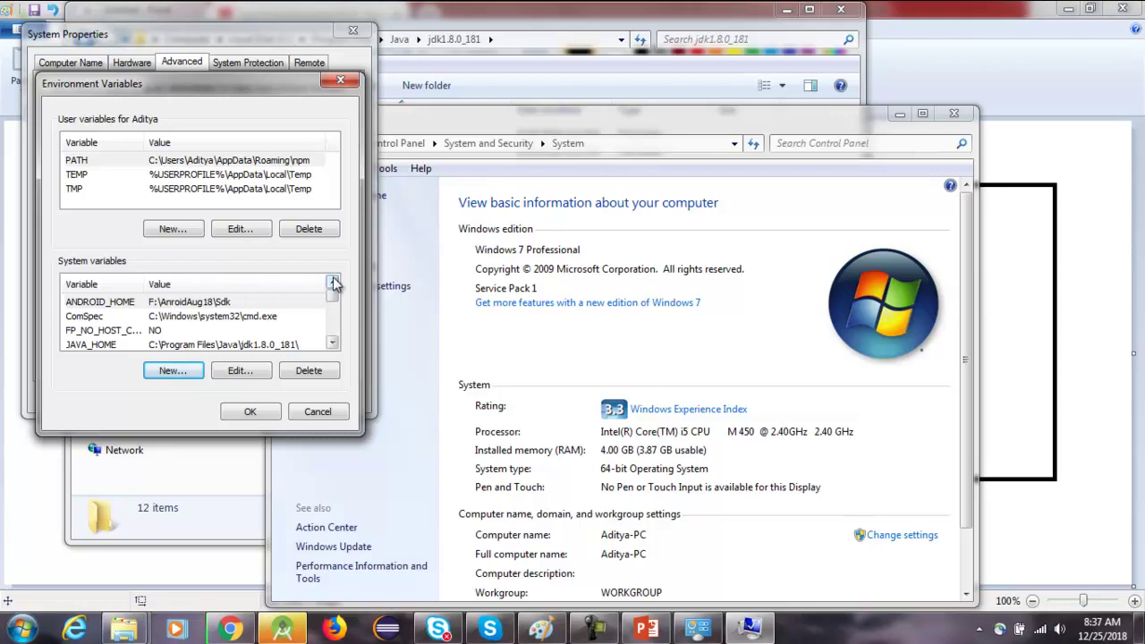
# - Review the existing JAVA_HOME entry among the system variables and open the system Path variable for editing
pyautogui.click(332, 342)
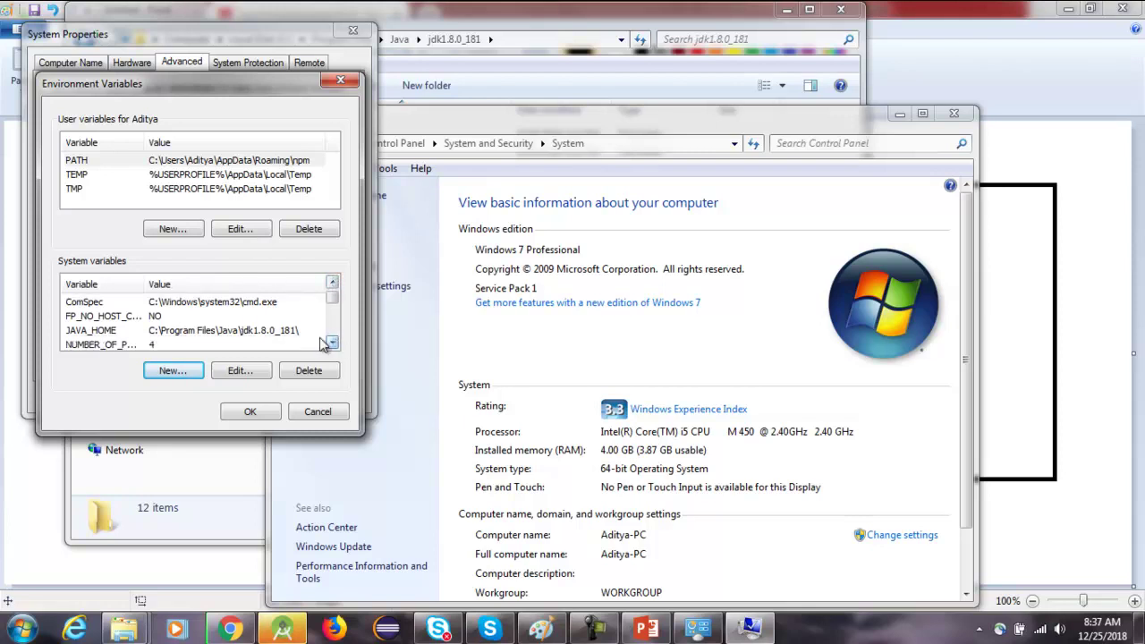
pyautogui.click(332, 283)
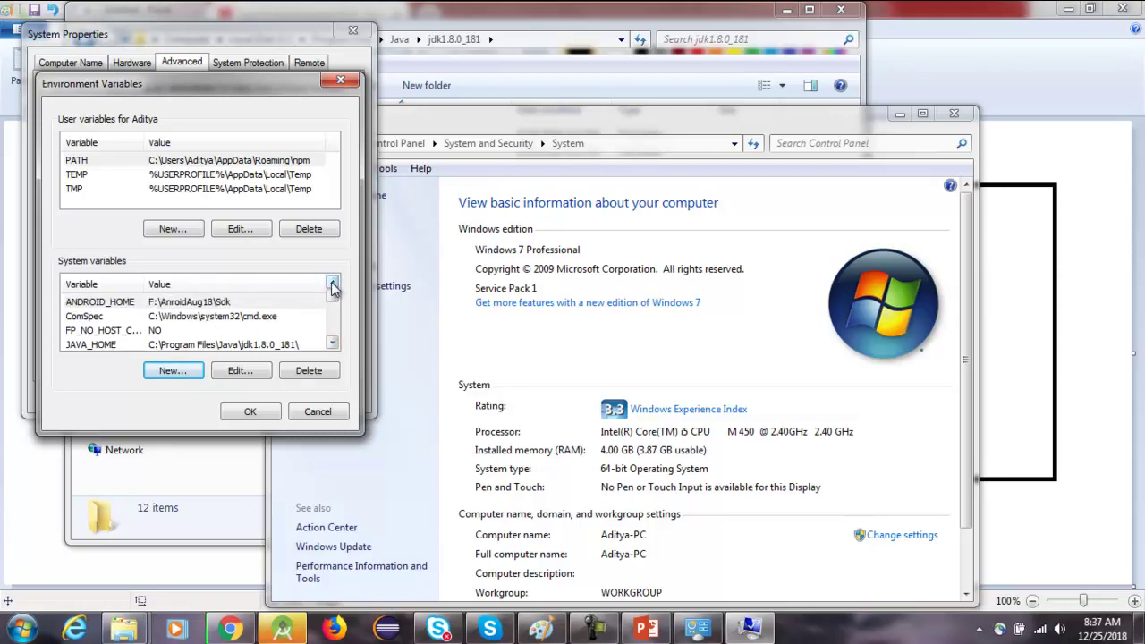
pyautogui.click(185, 347)
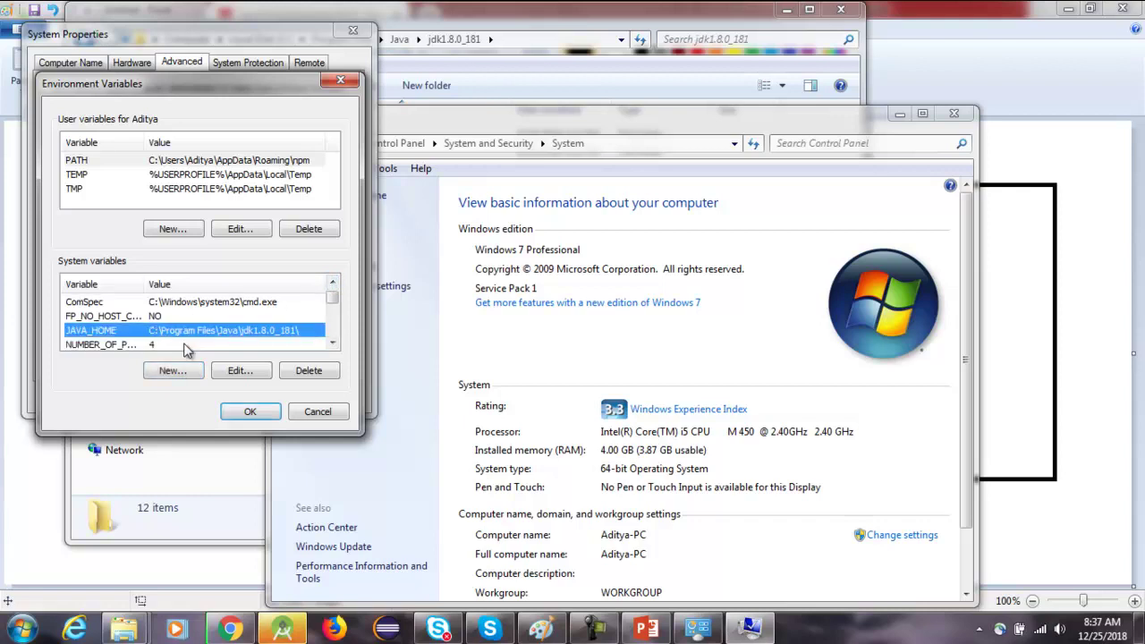
pyautogui.click(332, 343)
pyautogui.click(332, 344)
pyautogui.click(332, 343)
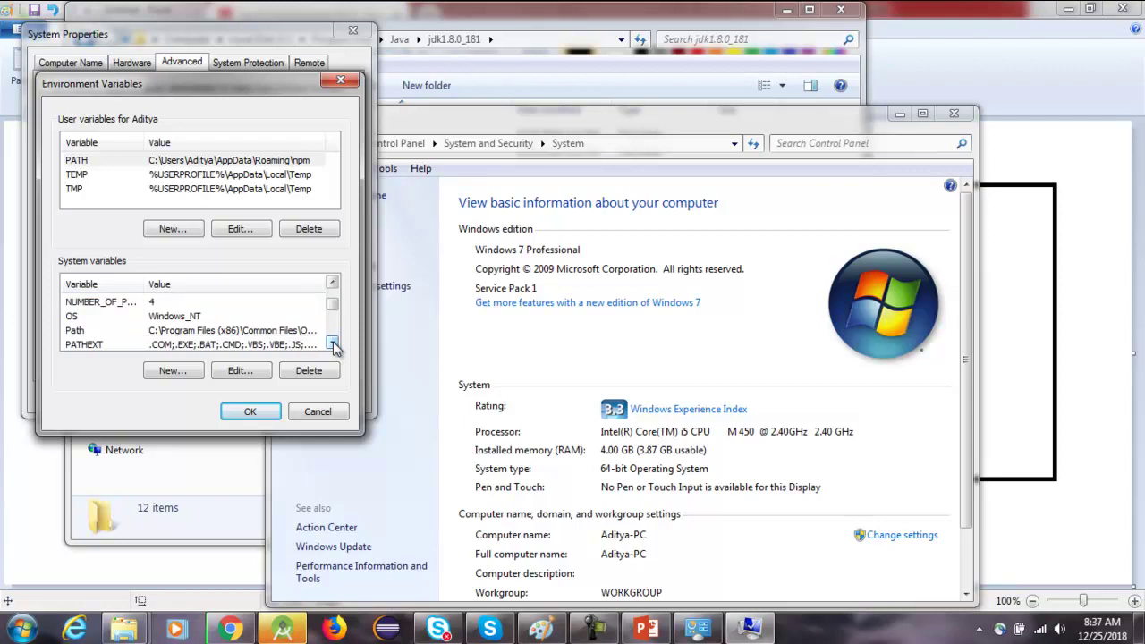
pyautogui.click(235, 330)
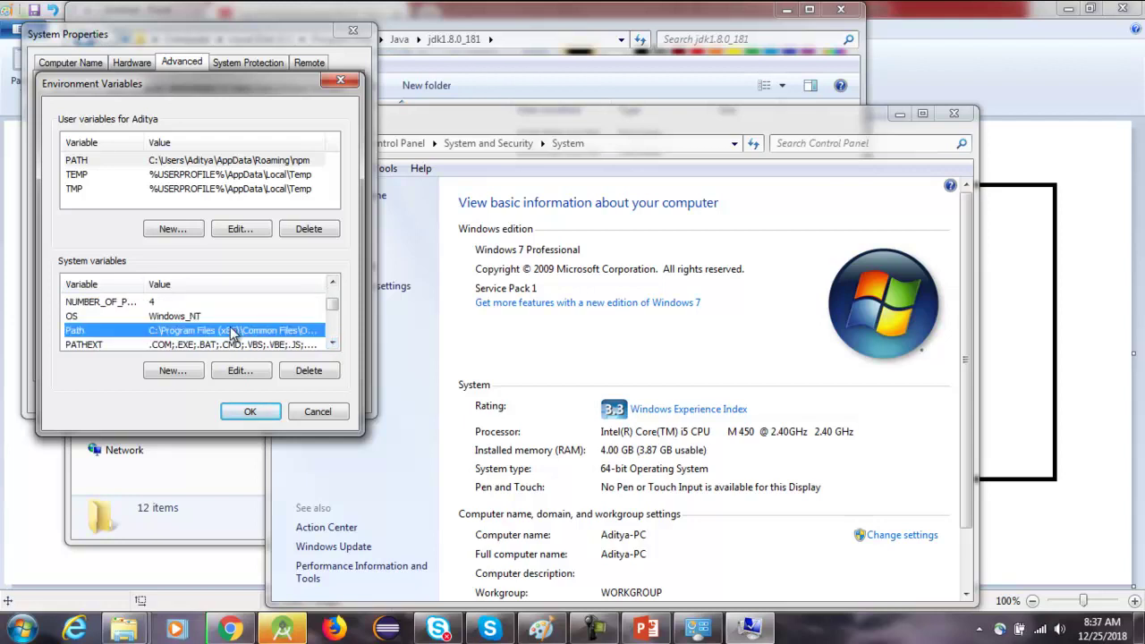
pyautogui.click(239, 372)
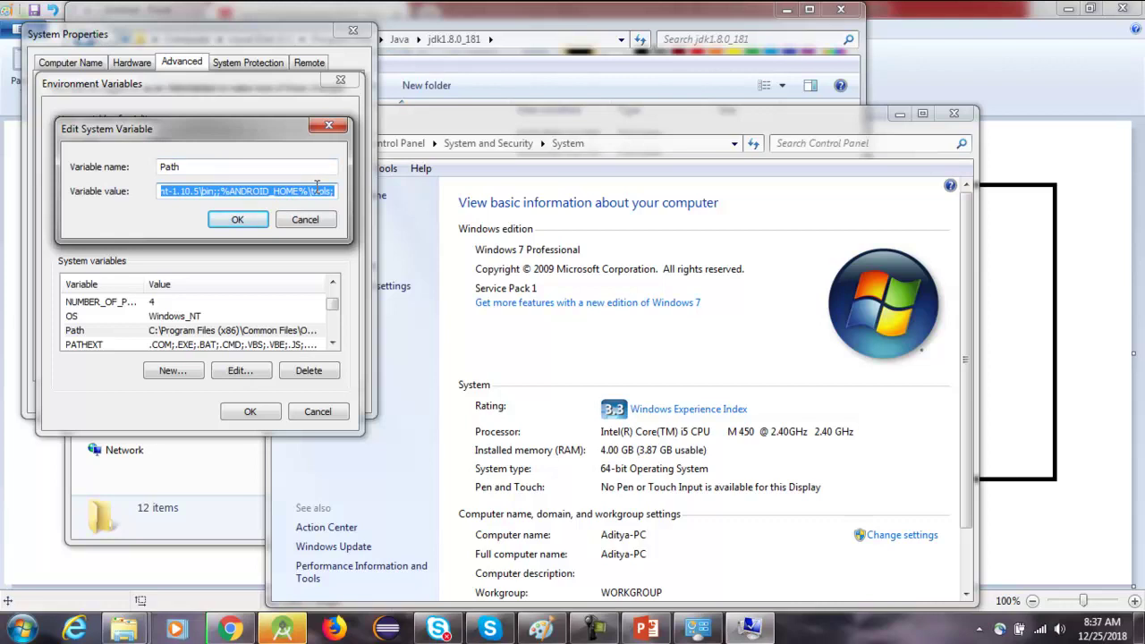
# - Open Notepad, paste the copied system Path value into a blank document, and enlarge the window to make the text readable
pyautogui.click(22, 630)
pyautogui.write('notepad')
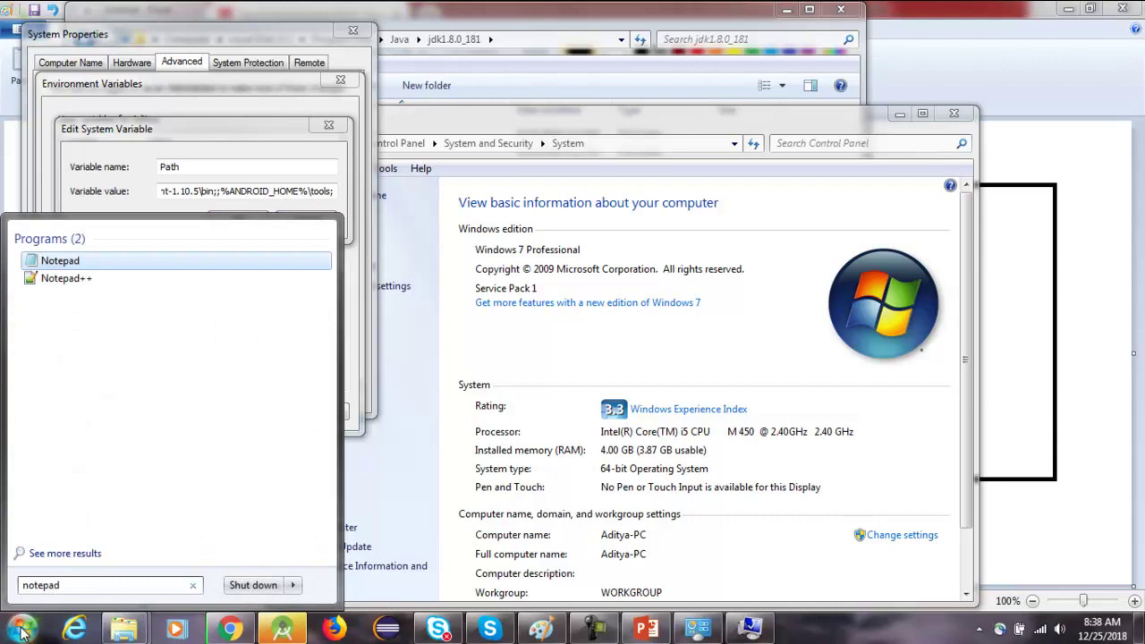
pyautogui.press('Return')
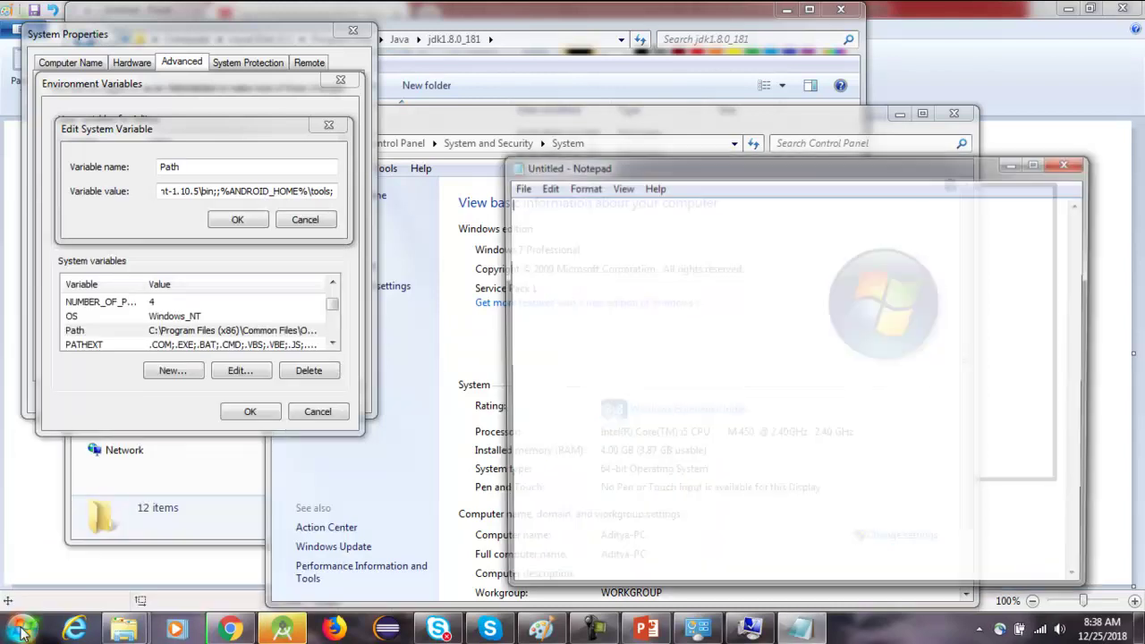
pyautogui.write('C:\\Program Files (x86)\\Common Files\\Oracle\\Java\\javapath;%SystemRoot%\\system32;%SystemRoot%;%SystemRoot%\\System32\\Wbem;%SYSTEMROOT%\\System32\\WindowsPowerShell\\v1.0\\;C:\\Program Files\\Dell\\DW WLAN Card;C:\\Program Files (x86)\\ATI Technologies\\ATI.ACE\\Core-Static;C:\\Program Files\\Git\\cmd;C:\\Program Files\\nodejs\\;%JAVA_HOME%;%ANDROID_HOME%\\platform-tools;%ANDROID_HOME%\\platforms;D:\\MobileAutomation\\Aug18Softwares\\apache-maven-3.5.4-bin\\apache-maven-3.5.4\\bin;C:\\Program Files\\Java\\jdk1.8.0_181\\bin;D:\\MobileAutomation\\apache-ant-1.10.5-bin\\apache-ant-1.10.5\\bin;;%ANDROID_HOME%\\tools;')
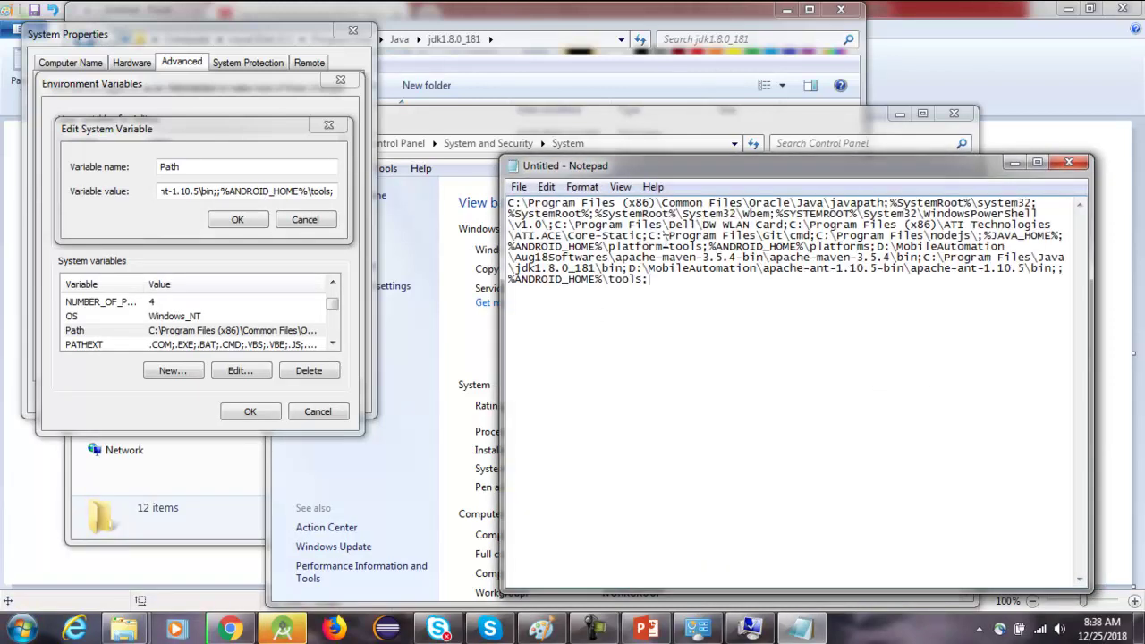
pyautogui.moveTo(693, 162); pyautogui.dragTo(251, 42)
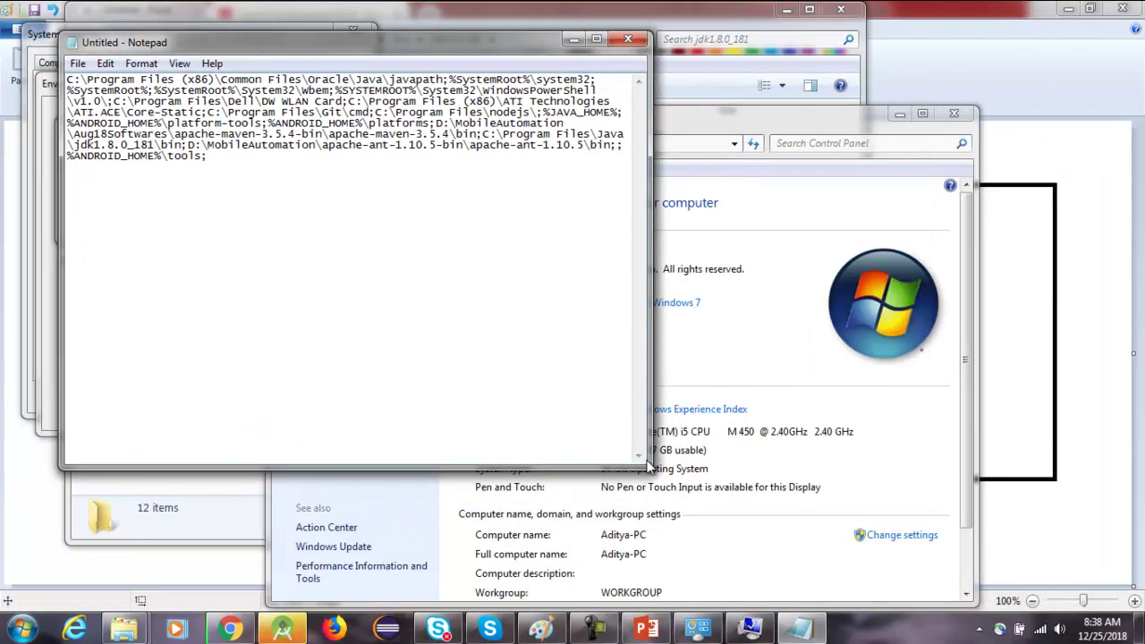
pyautogui.moveTo(650, 466); pyautogui.dragTo(903, 555)
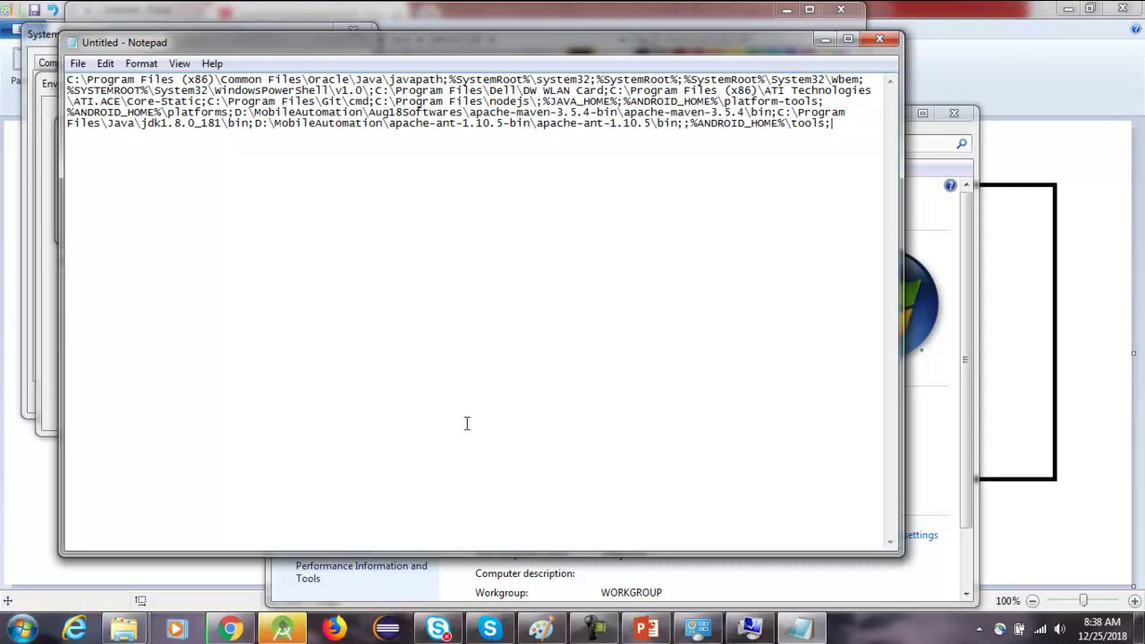
# - Append %JAVA_HOME% to the end of the Path text in Notepad
pyautogui.click(105, 64)
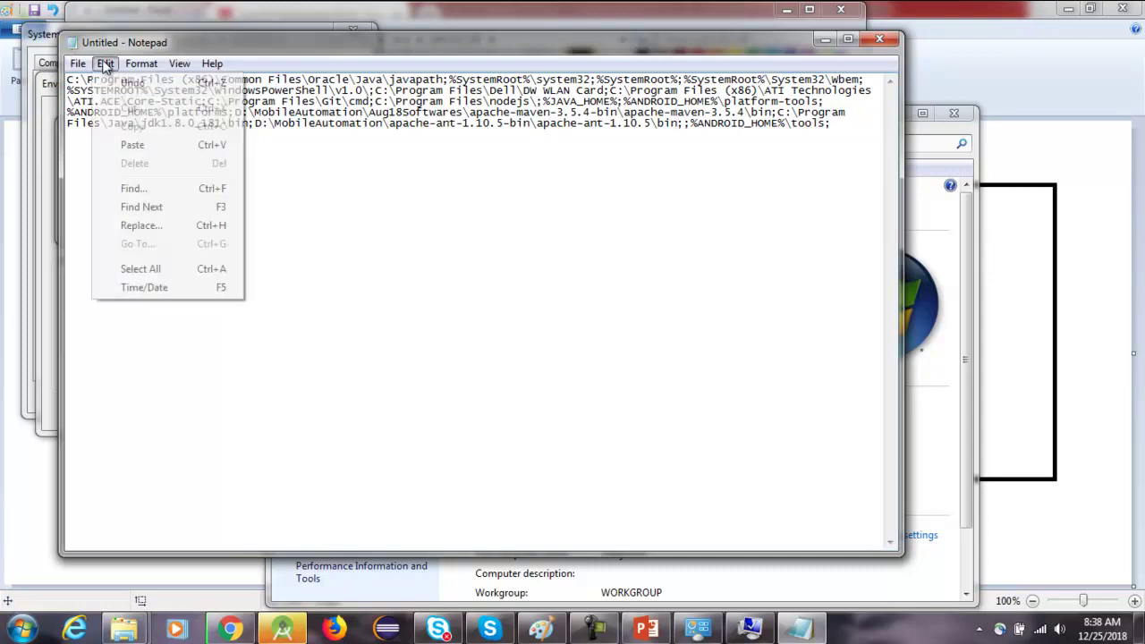
pyautogui.moveTo(89, 68)
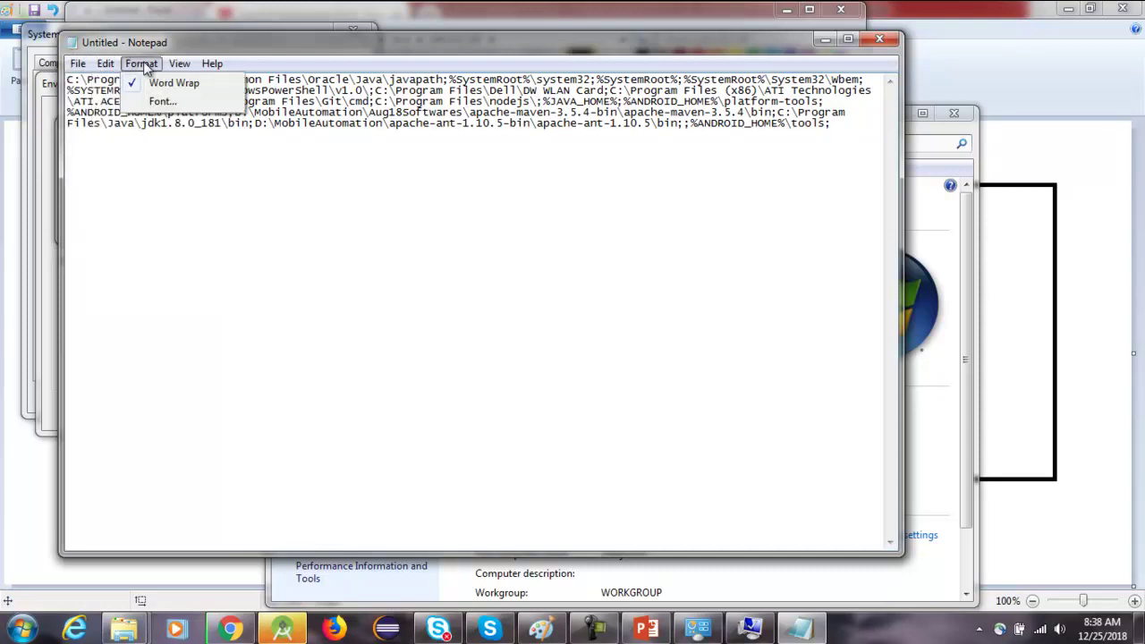
pyautogui.moveTo(212, 63)
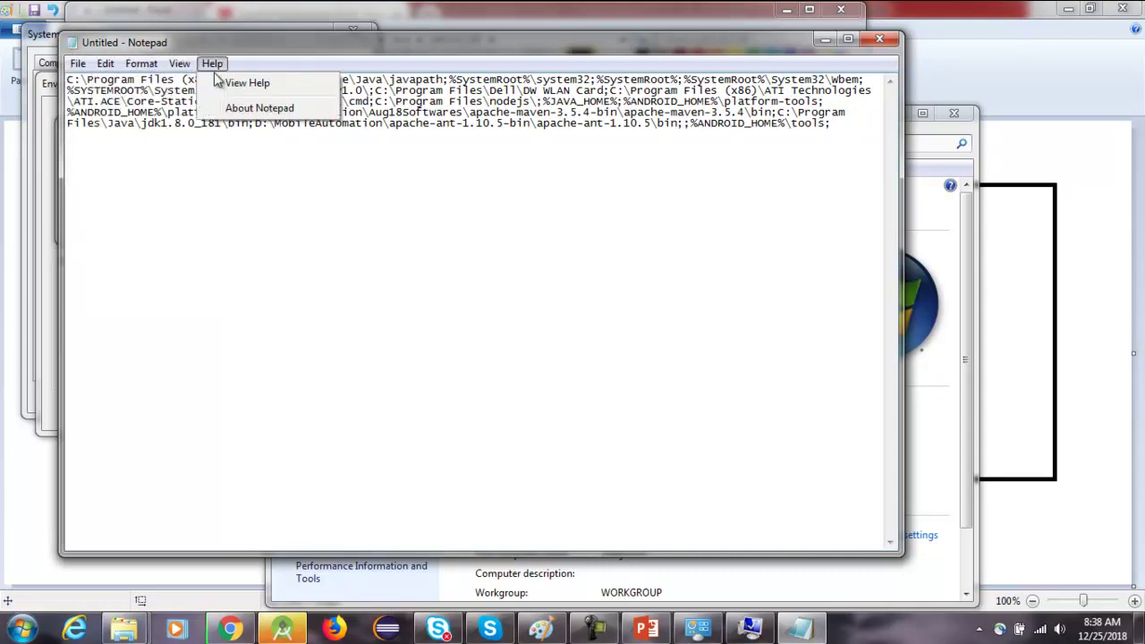
pyautogui.click(835, 126)
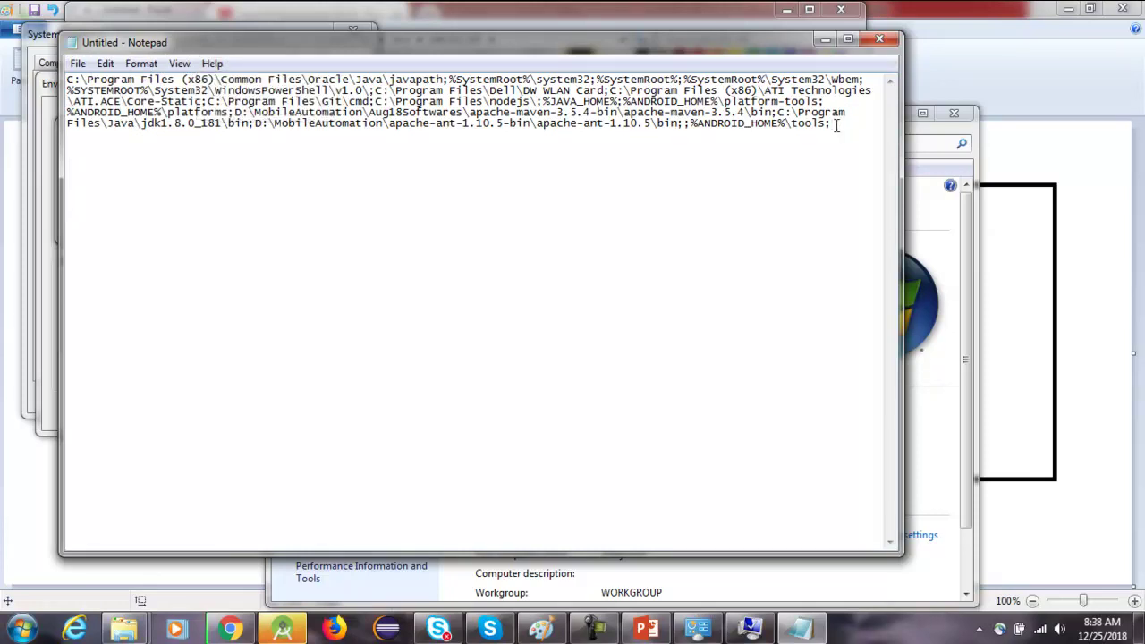
pyautogui.write('%JAVA_HOME%')
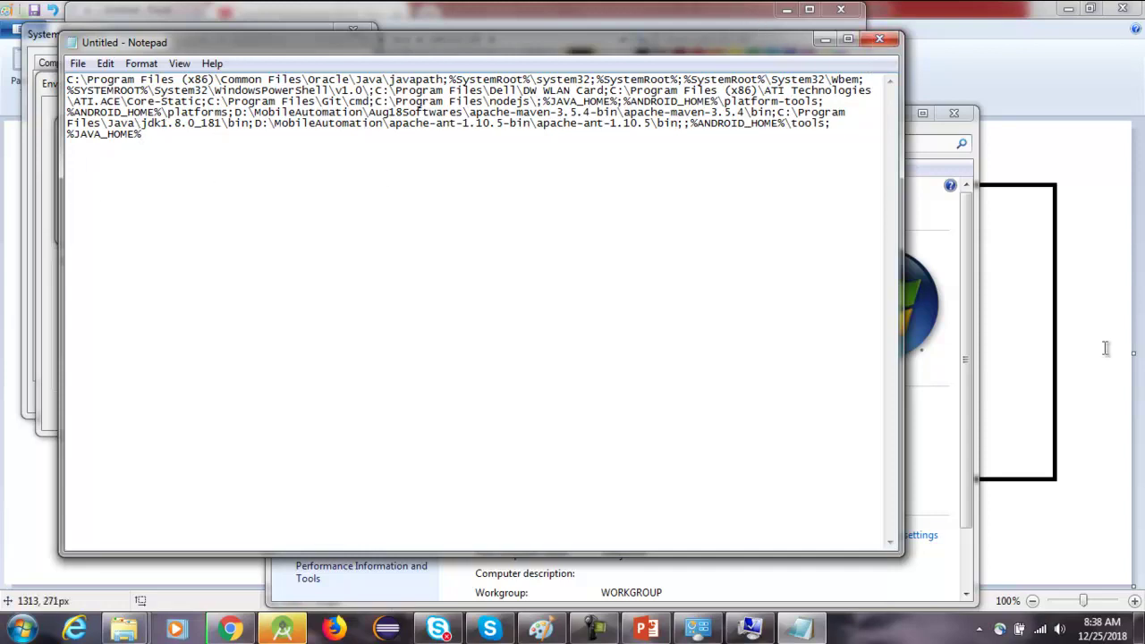
# - Switch to Paint and add the text %JAVA_HOME%; below the diagram, between the Download and Install it boxes
pyautogui.click(1114, 414)
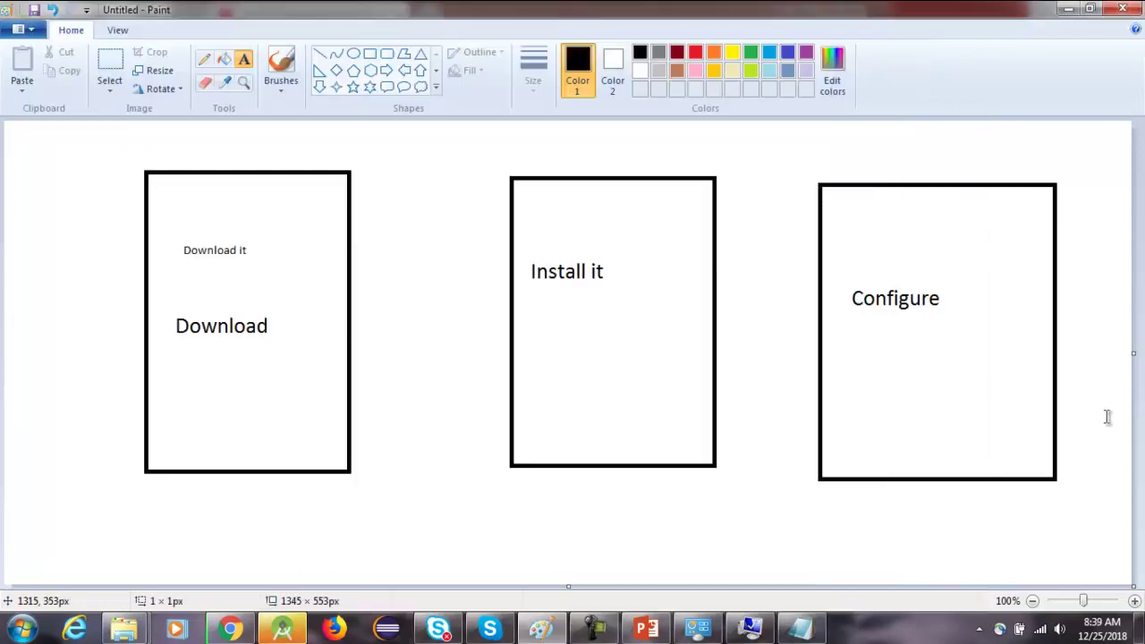
pyautogui.click(444, 527)
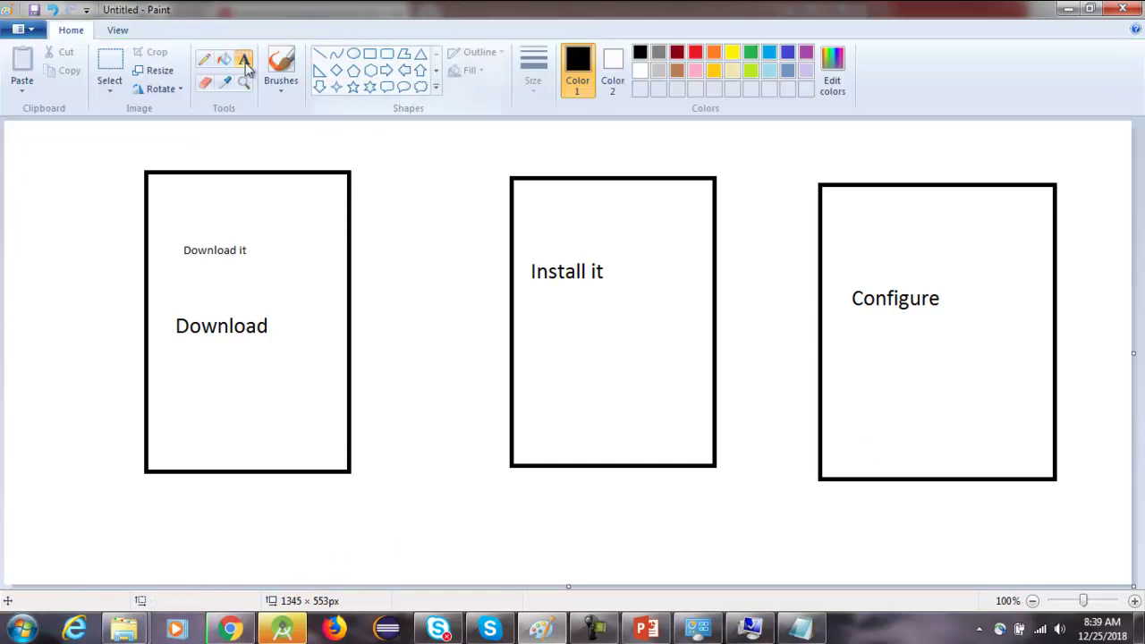
pyautogui.click(382, 542)
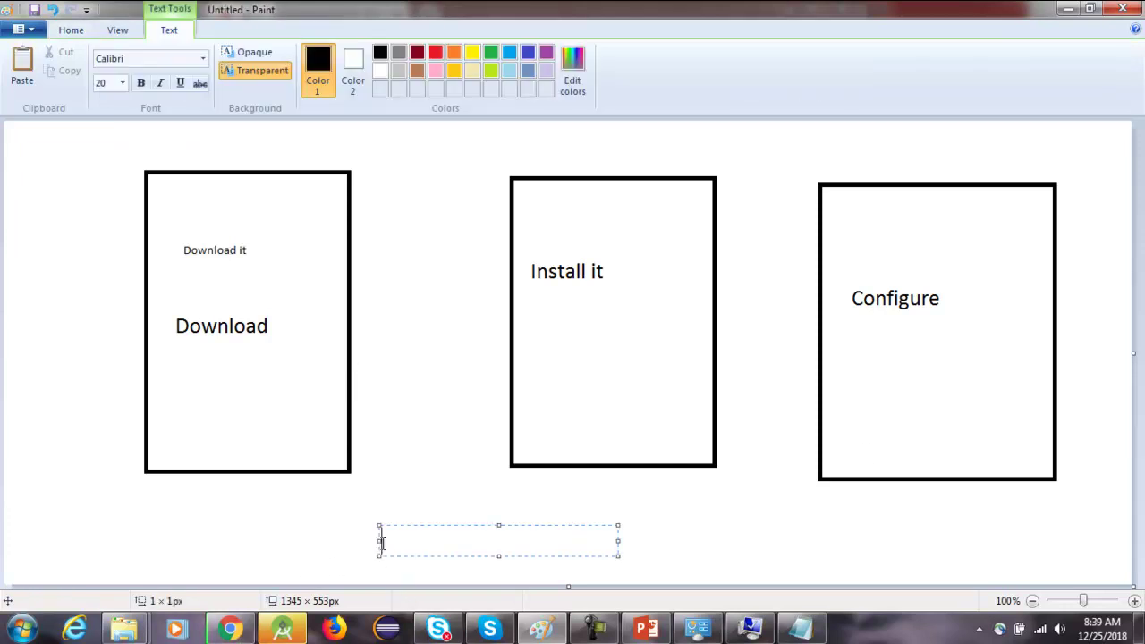
pyautogui.write('%JAVA_HOME')
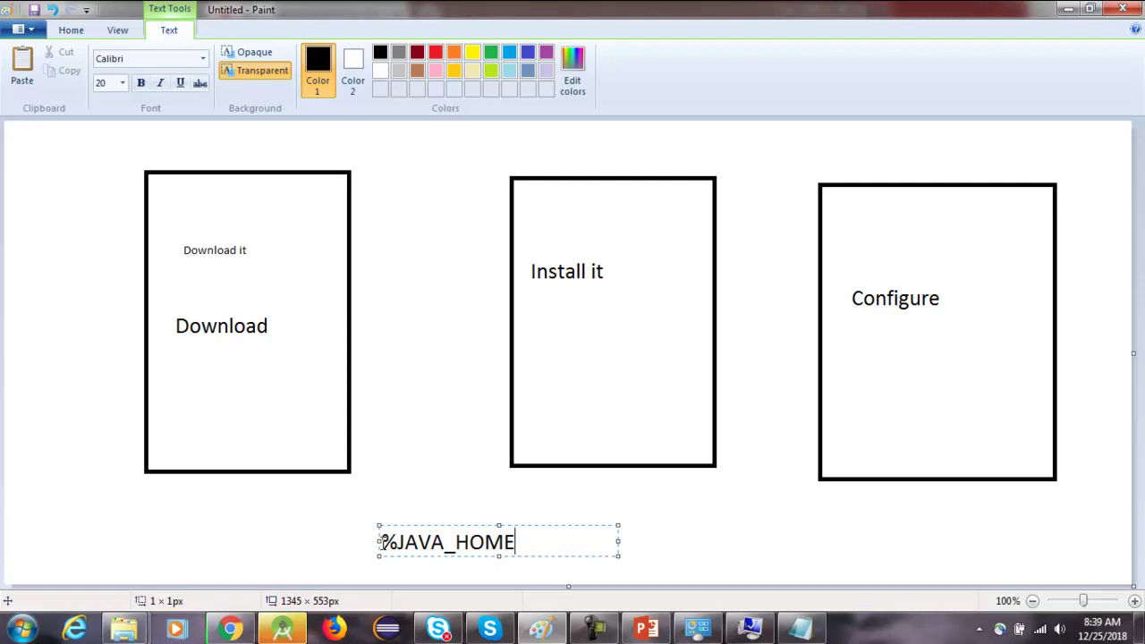
pyautogui.write('%;')
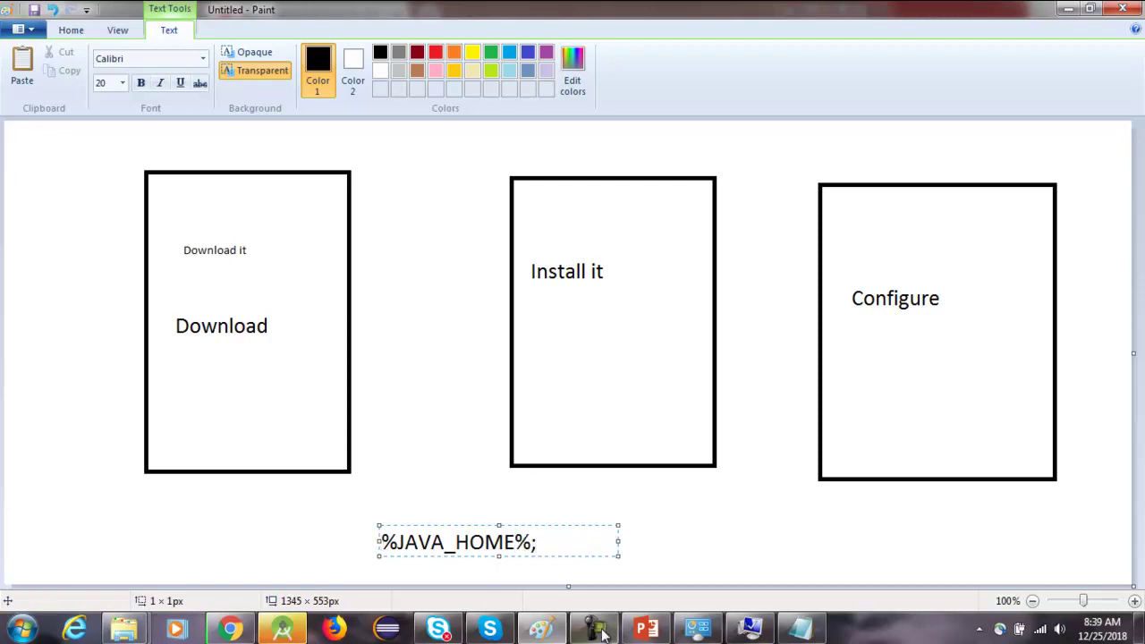
# - Copy ;%JAVA_HOME%; from the Path text in Notepad and place it as text beneath the Configure box in Paint
pyautogui.click(799, 632)
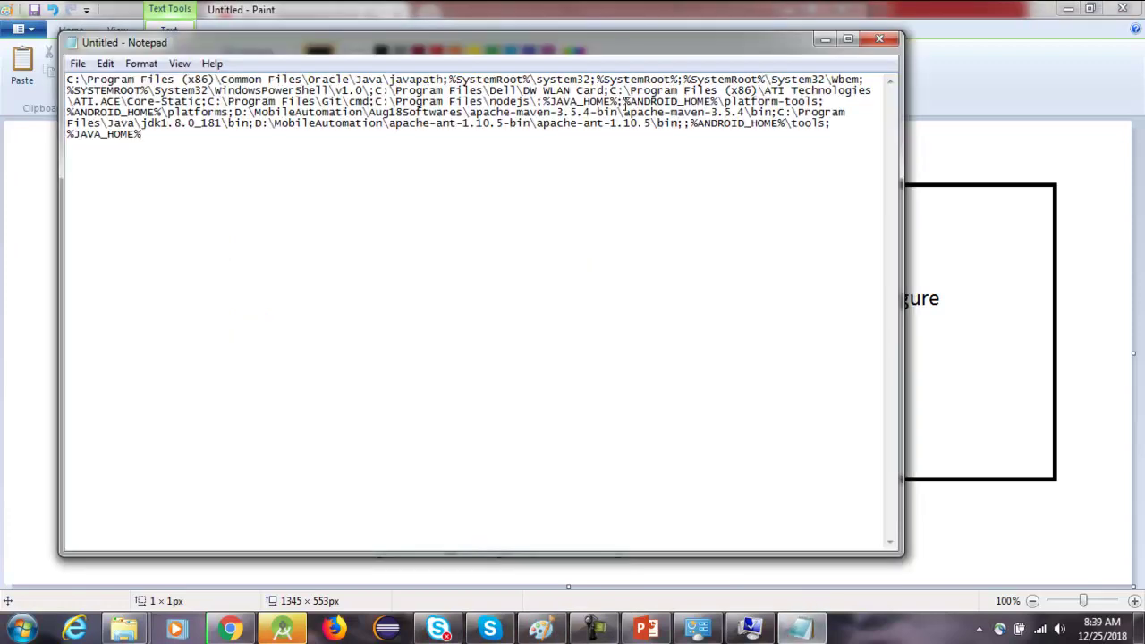
pyautogui.moveTo(624, 104); pyautogui.dragTo(537, 104)
pyautogui.hotkey('ctrl', 'c')
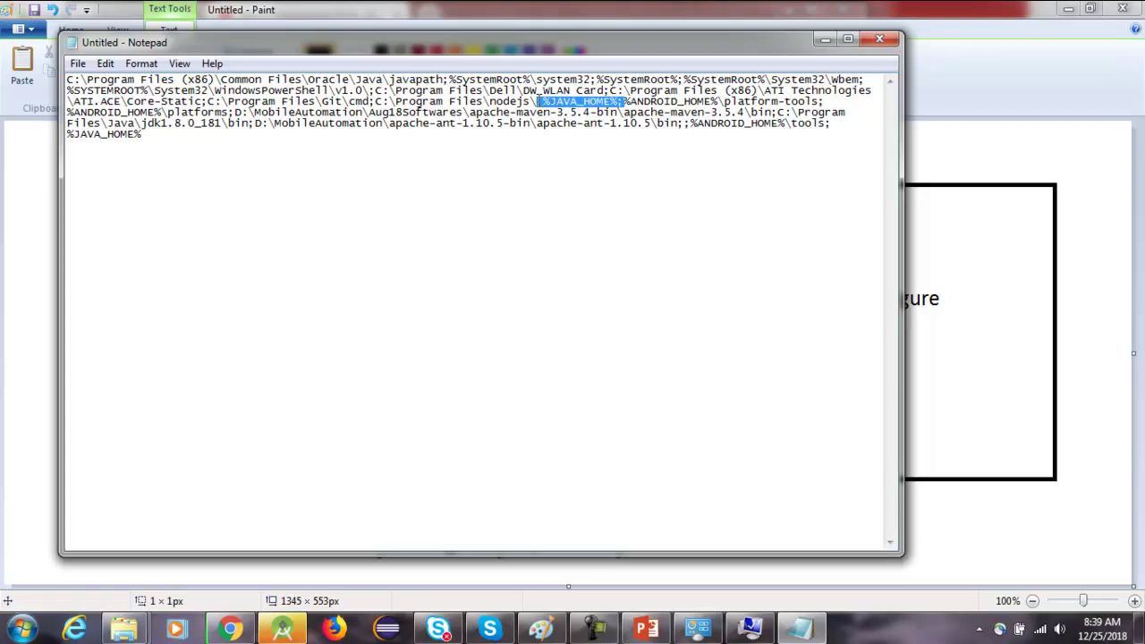
pyautogui.click(991, 512)
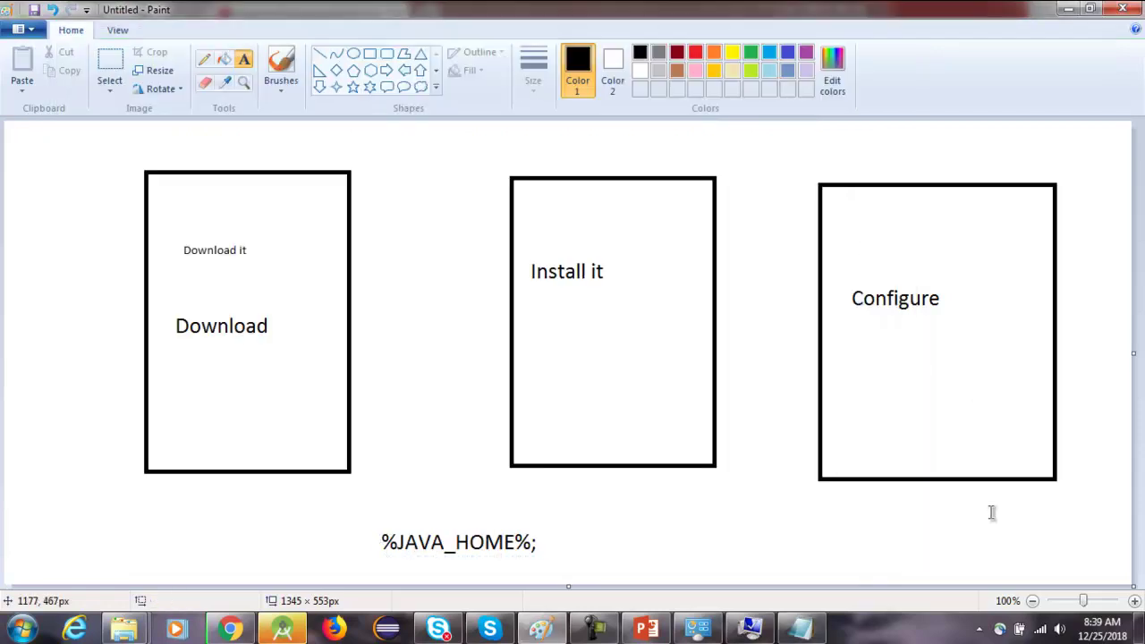
pyautogui.click(943, 536)
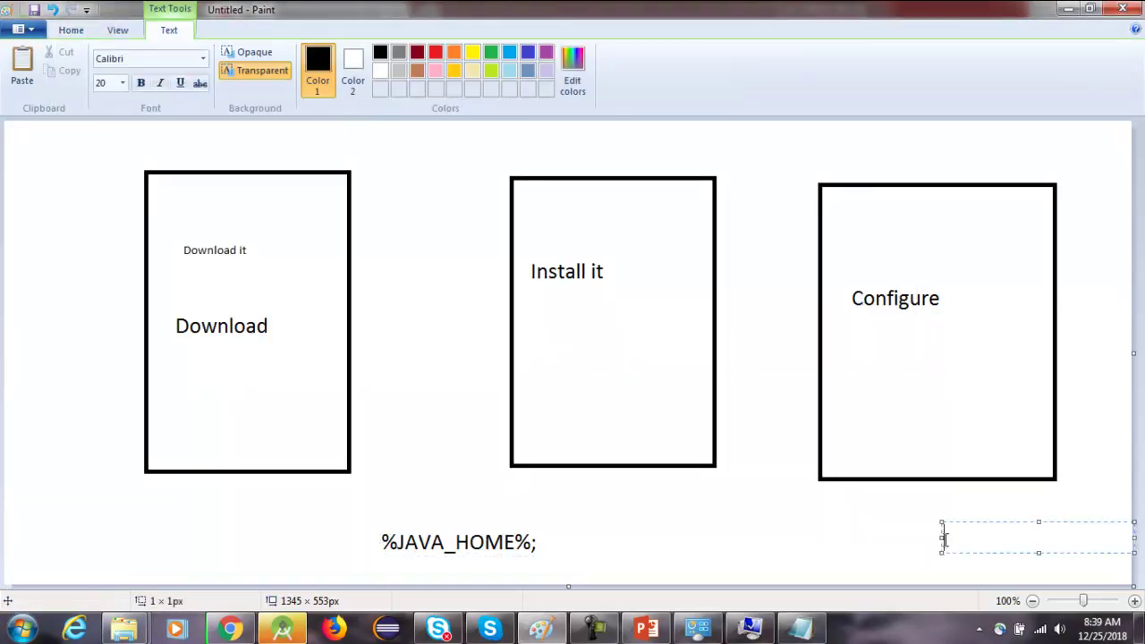
pyautogui.click(731, 539)
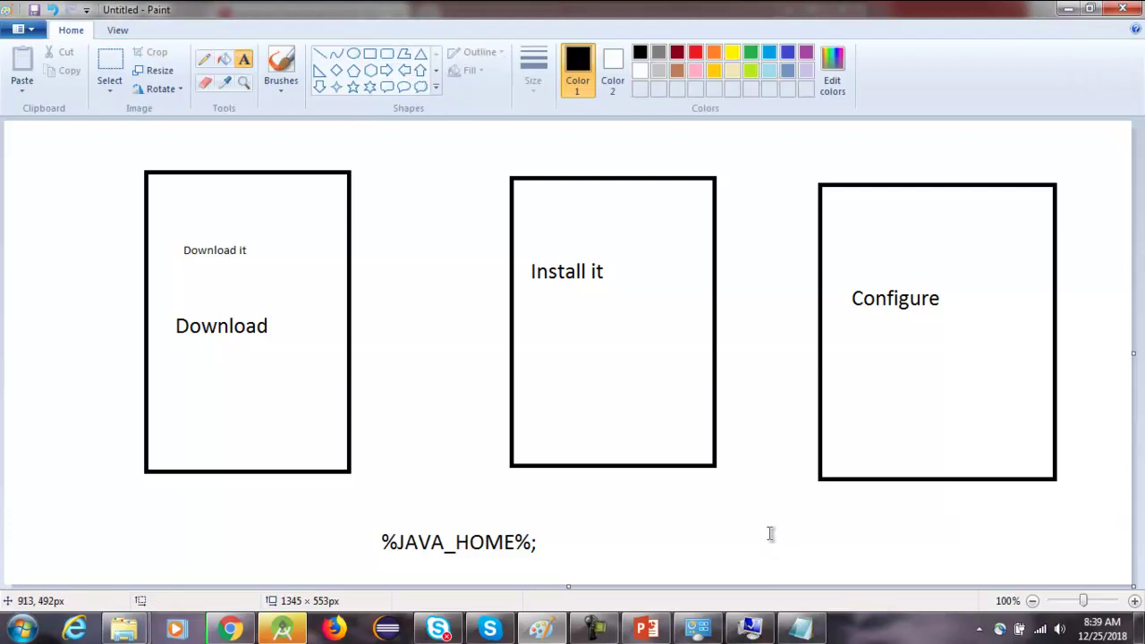
pyautogui.click(770, 535)
pyautogui.hotkey('ctrl', 'v')
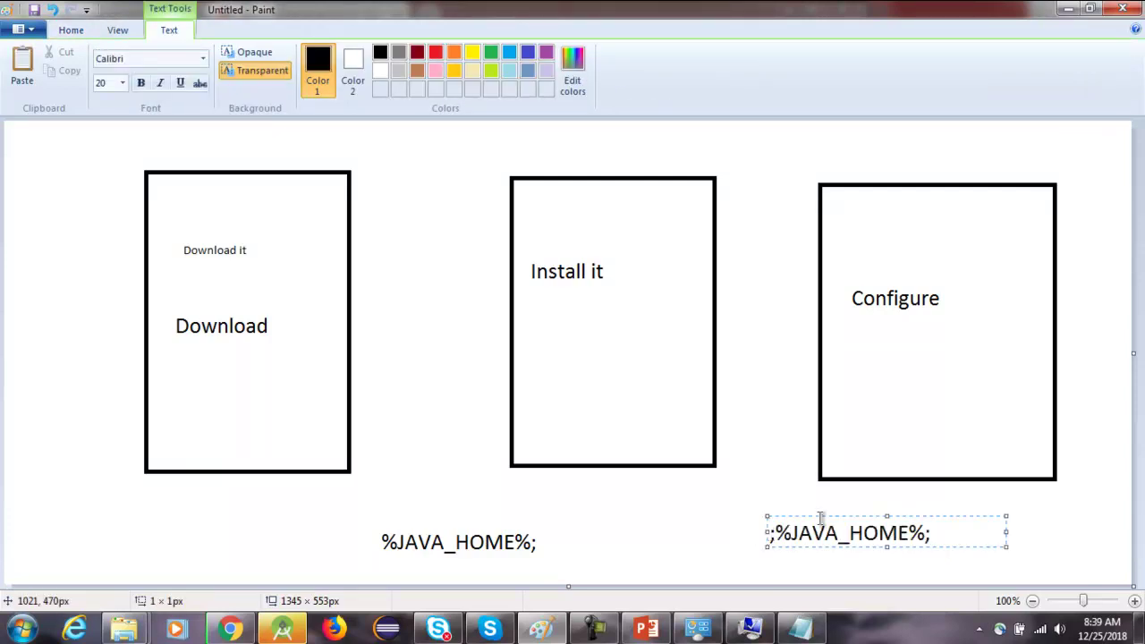
pyautogui.click(1059, 520)
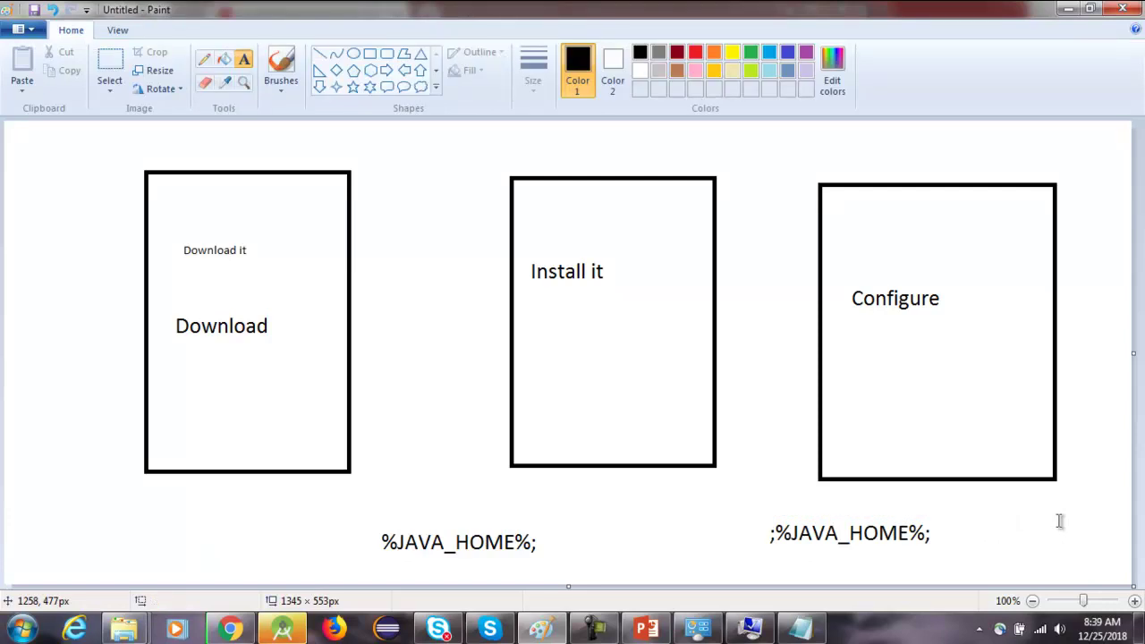
# - Return to the system Path variable and accept the Edit System Variable, Environment Variables and System Properties dialogs
pyautogui.click(750, 629)
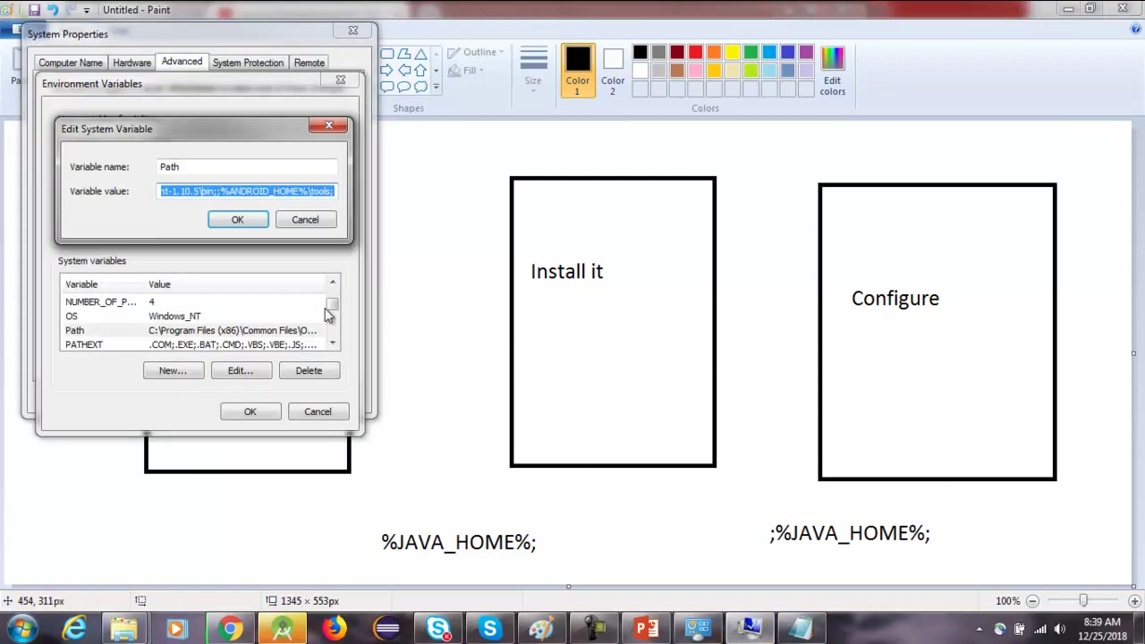
pyautogui.click(336, 192)
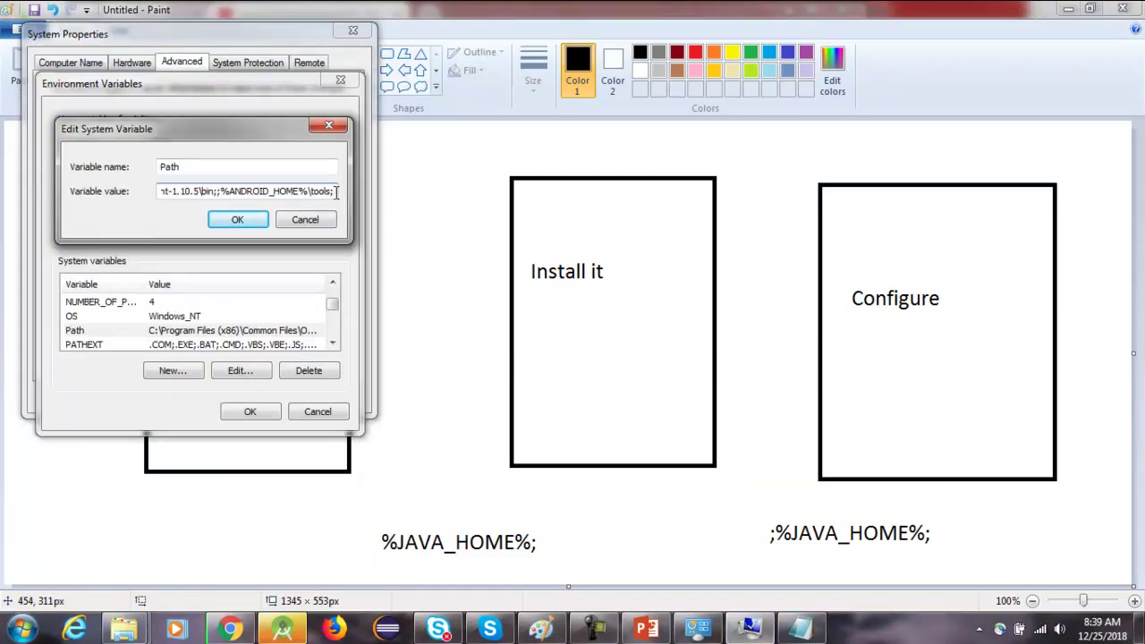
pyautogui.click(235, 220)
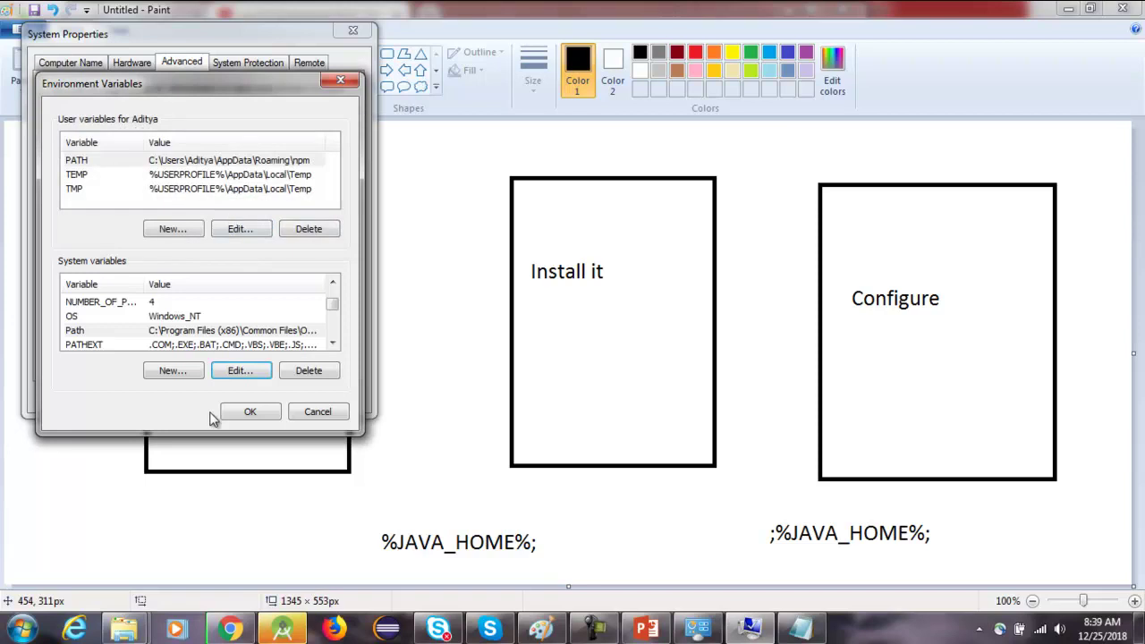
pyautogui.click(246, 415)
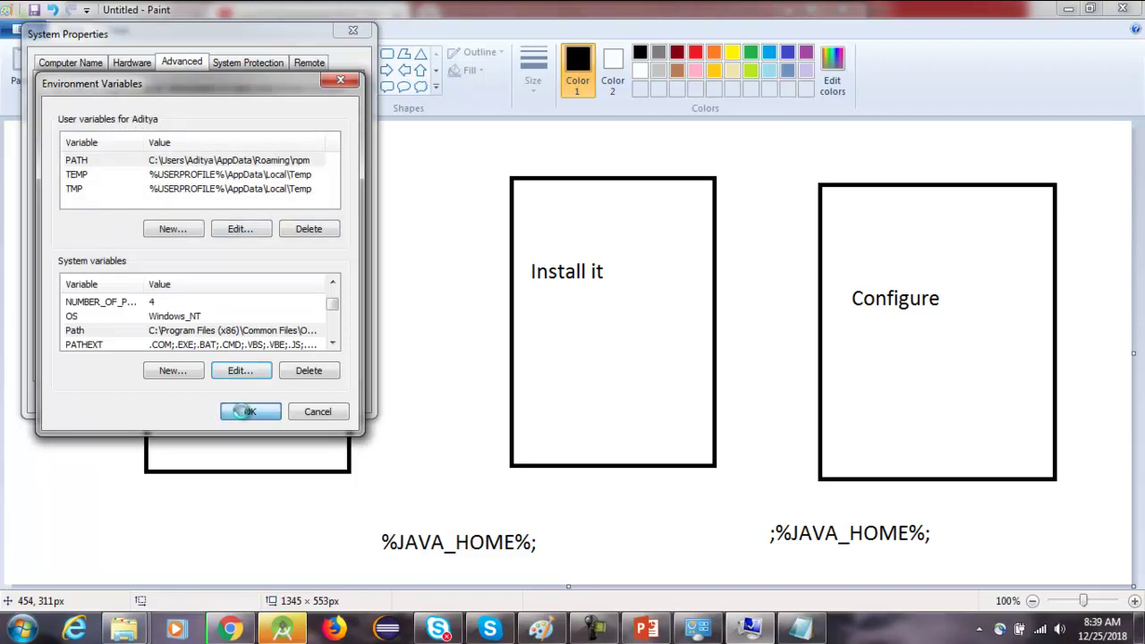
pyautogui.click(207, 396)
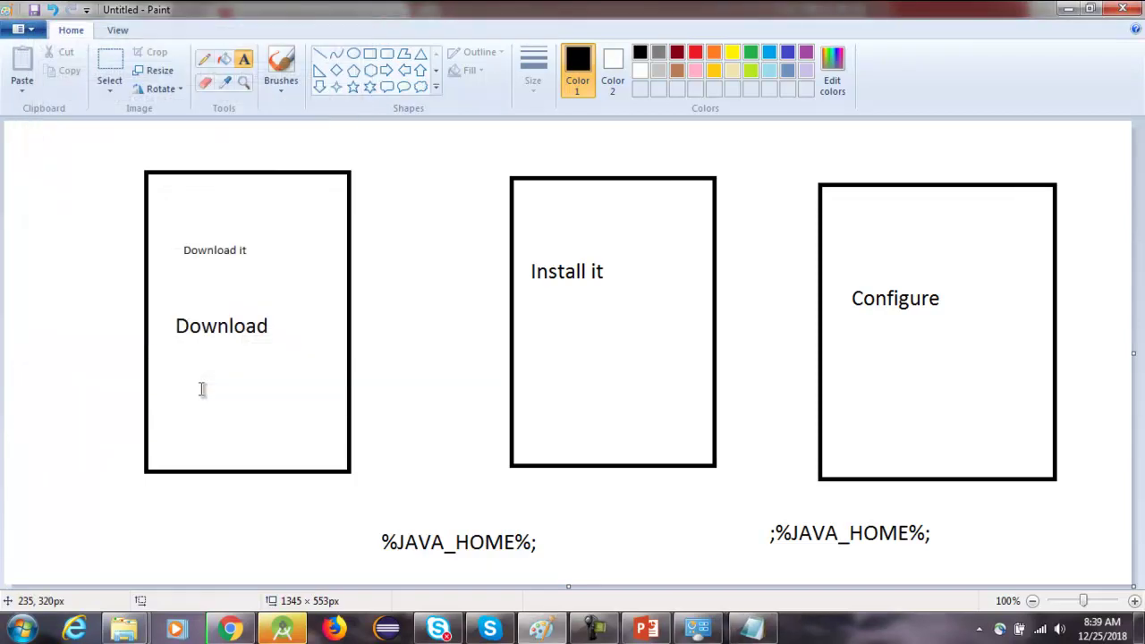
# - Open a Command Prompt and check the installed Java version with java -version
pyautogui.click(22, 628)
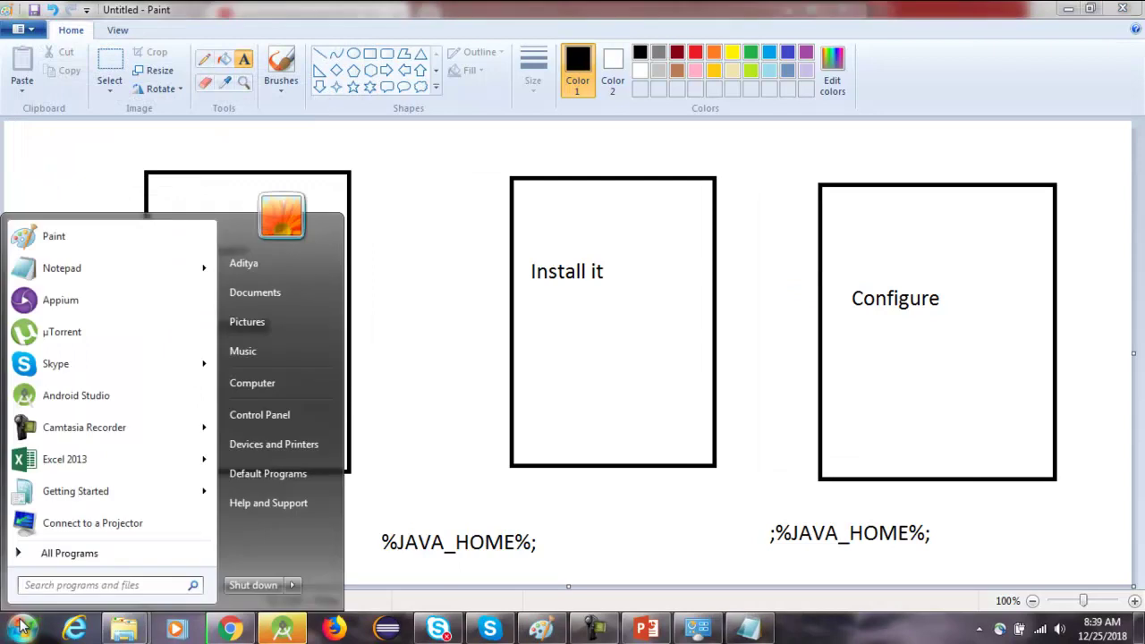
pyautogui.write('cmd')
pyautogui.press('Return')
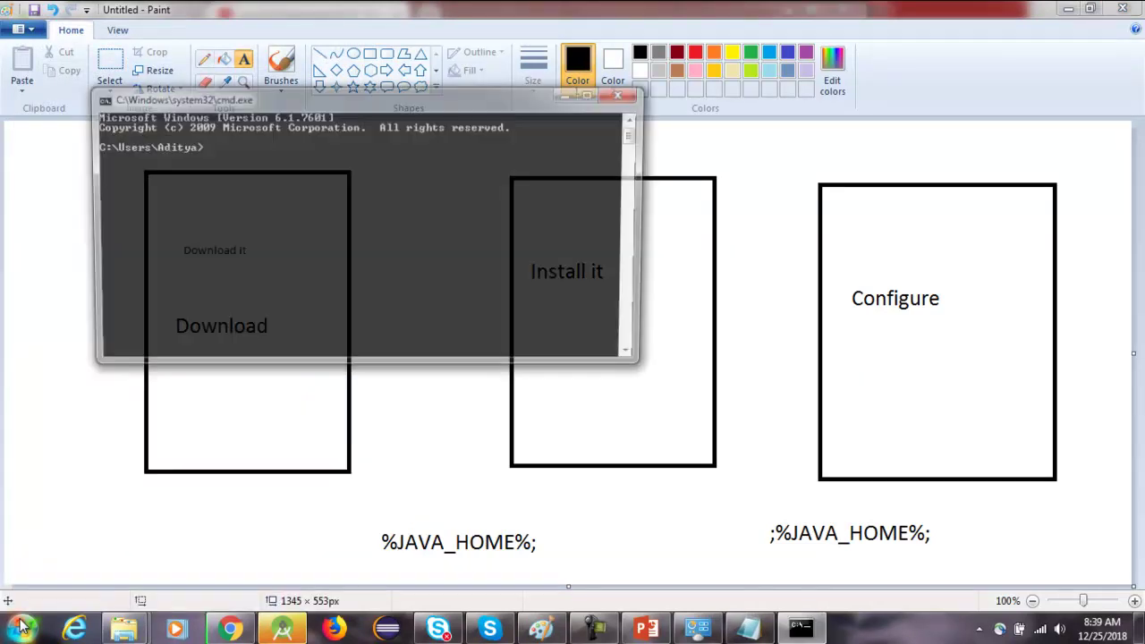
pyautogui.write('jav')
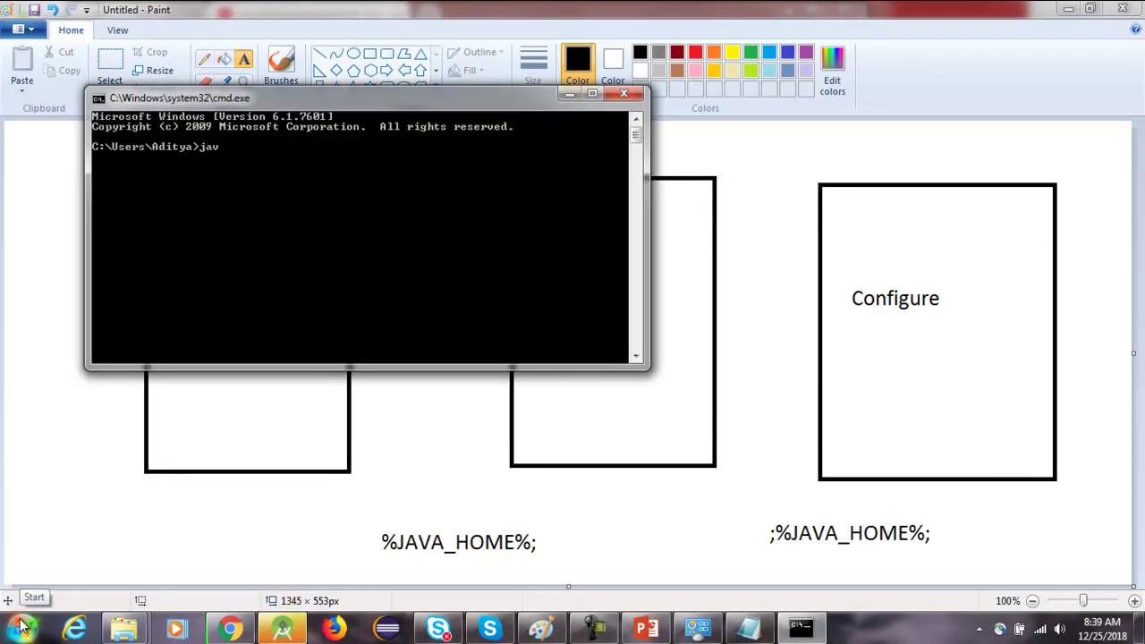
pyautogui.write('a -version')
pyautogui.press('Return')
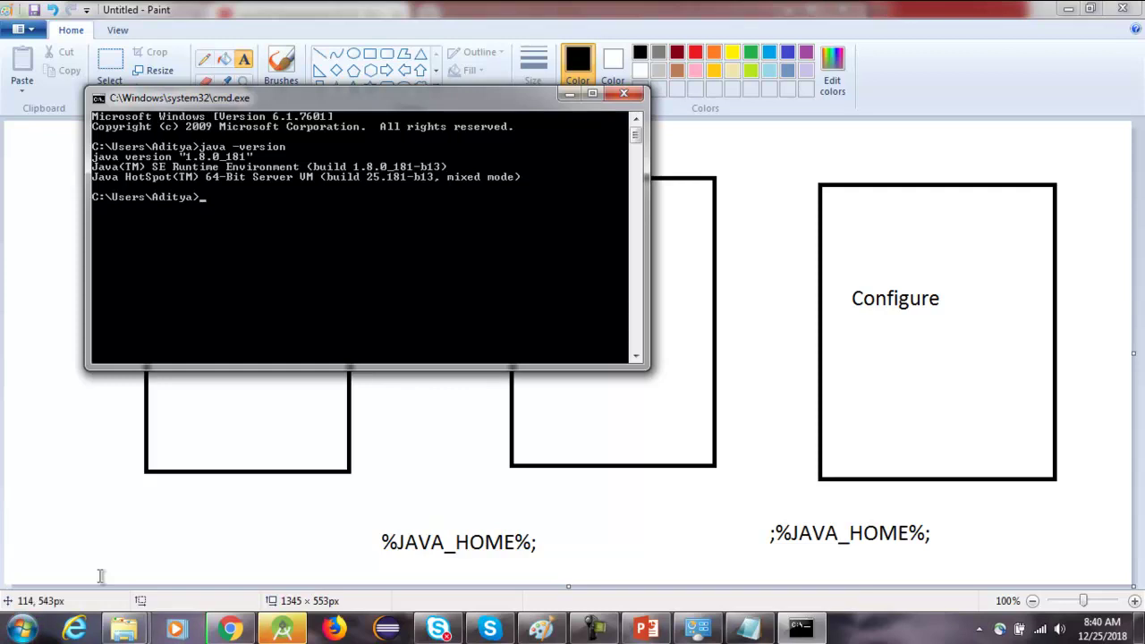
# - Bring the computer's System window and the jdk1.8.0_181 folder window back into view
pyautogui.click(233, 528)
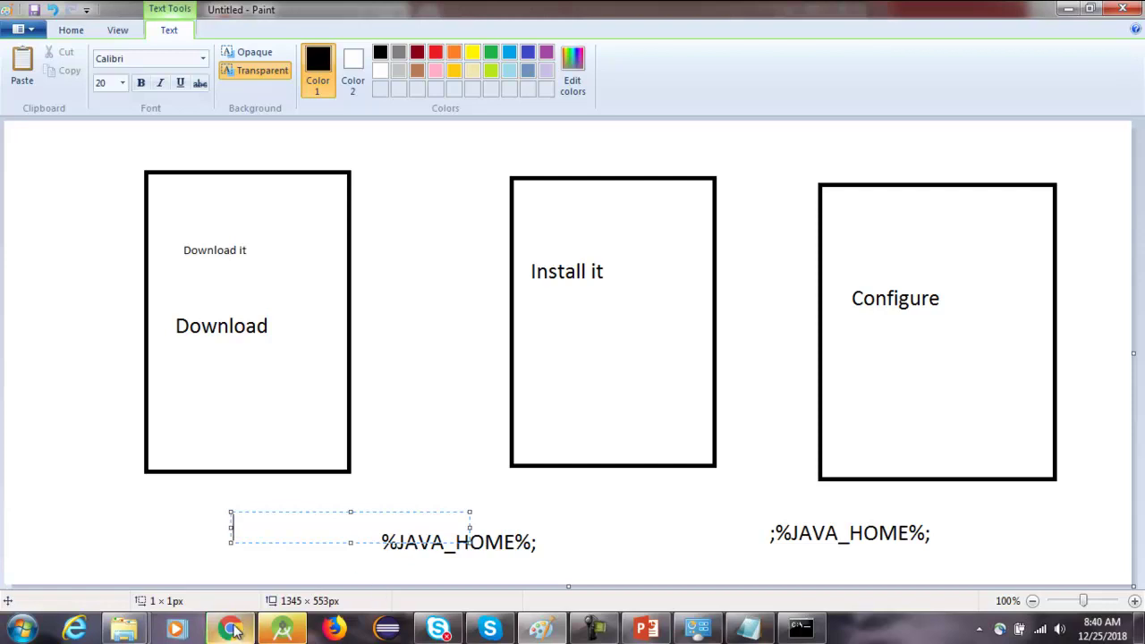
pyautogui.moveTo(232, 629)
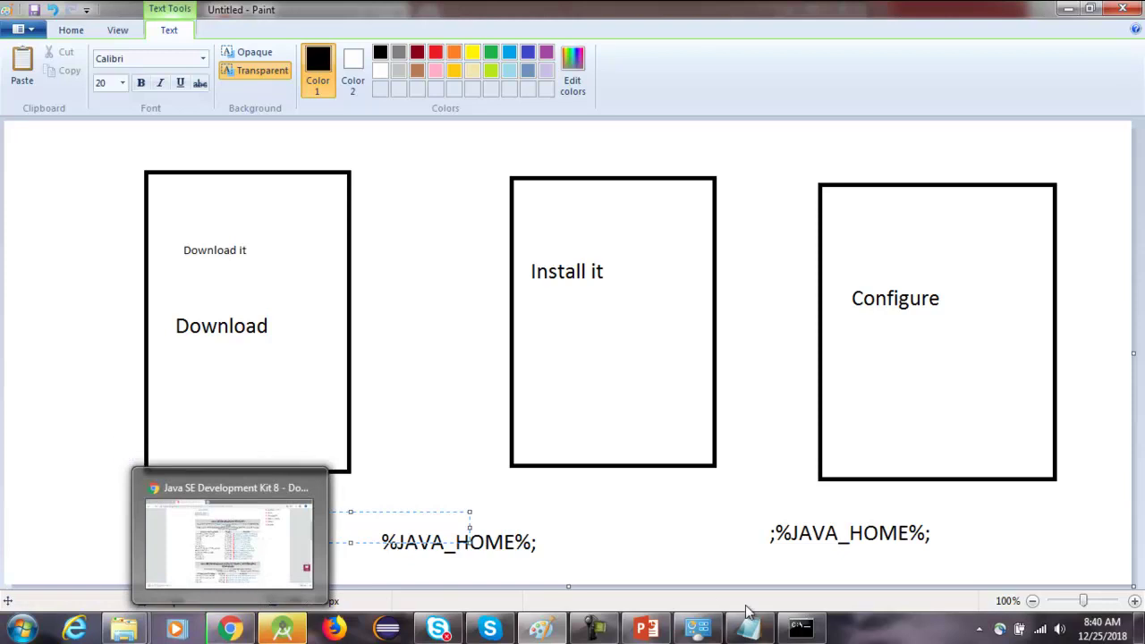
pyautogui.click(704, 631)
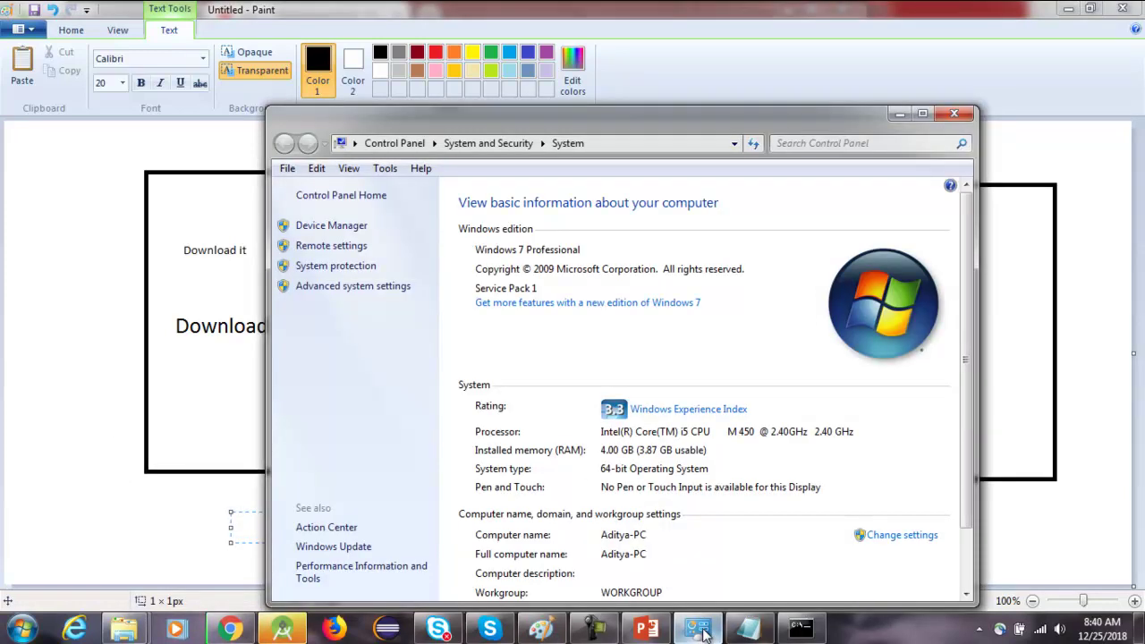
pyautogui.moveTo(128, 631)
pyautogui.click(278, 541)
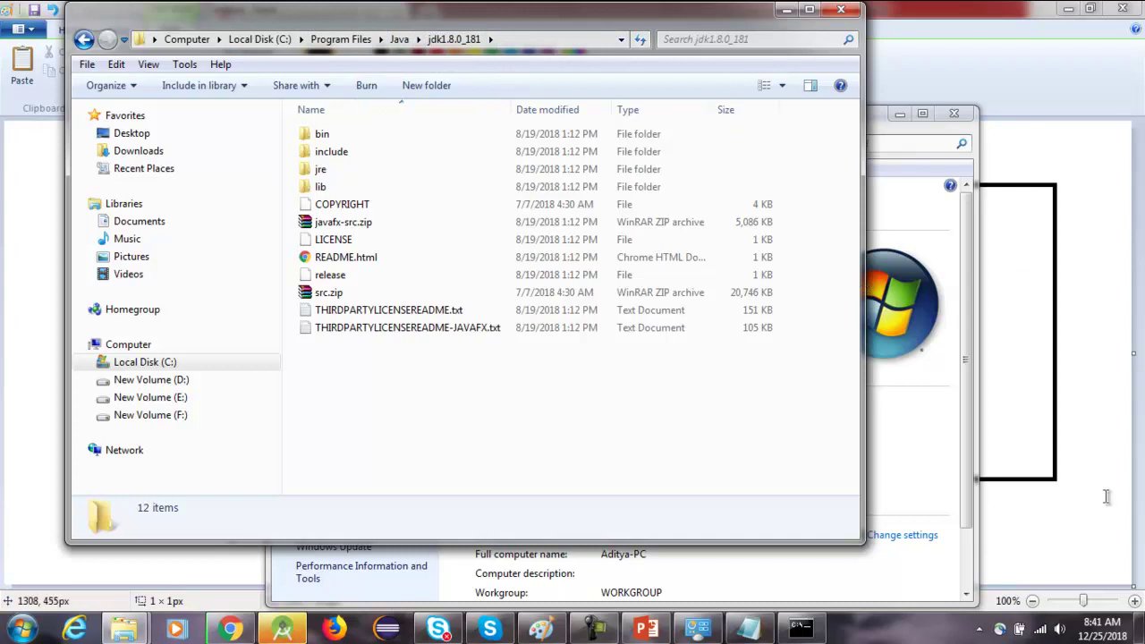
# - Return to Paint and start a new blank picture, discarding the unsaved drawing
pyautogui.click(1077, 532)
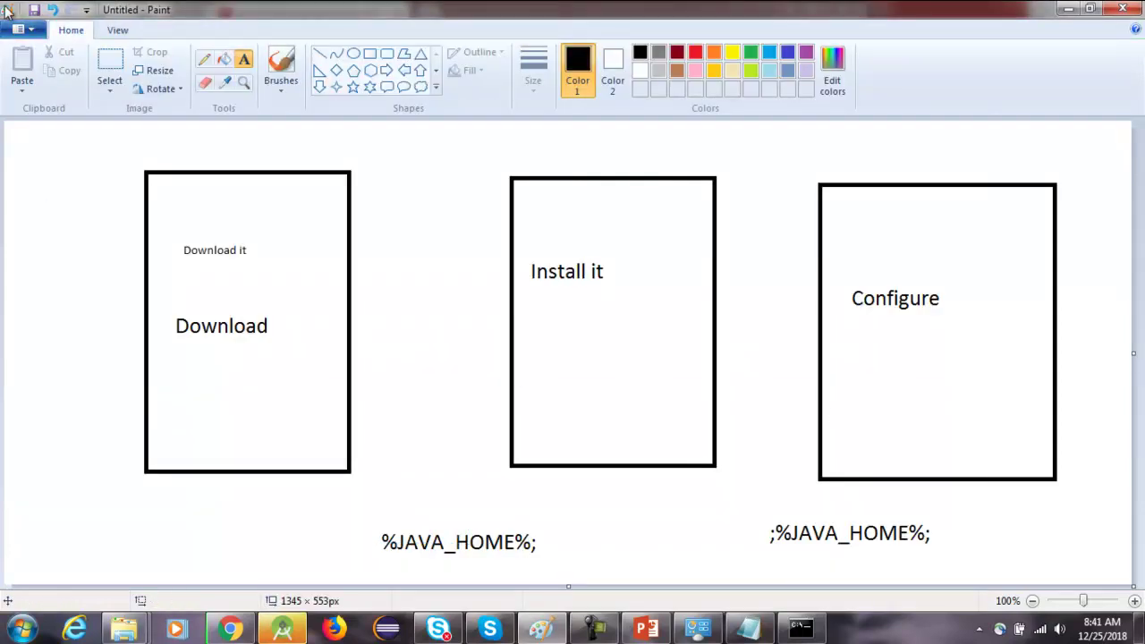
pyautogui.click(27, 33)
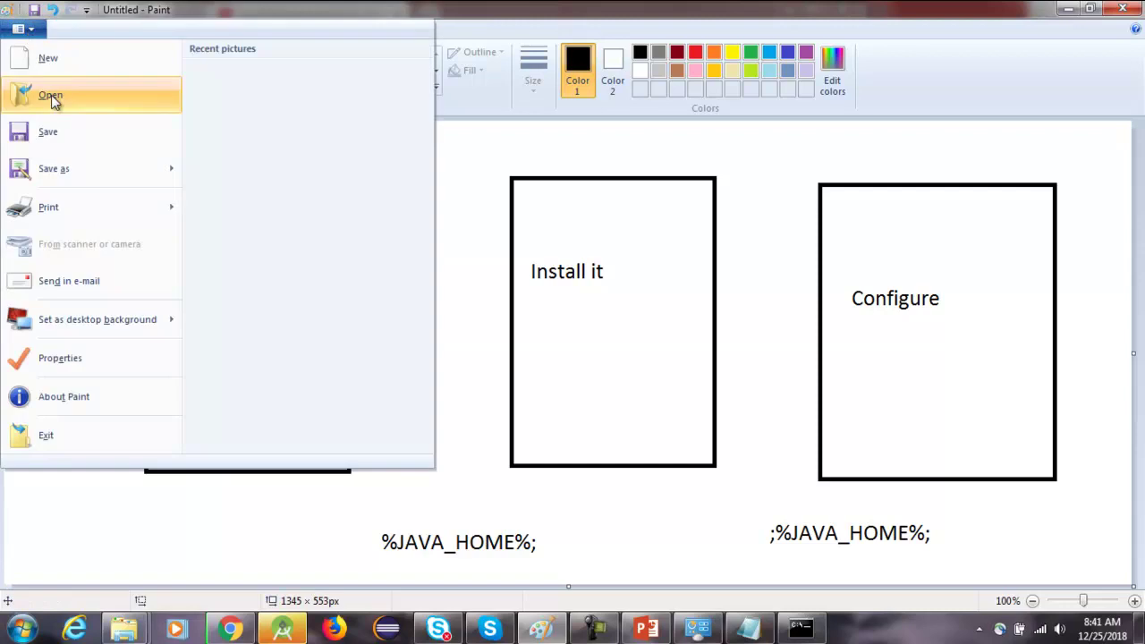
pyautogui.click(50, 70)
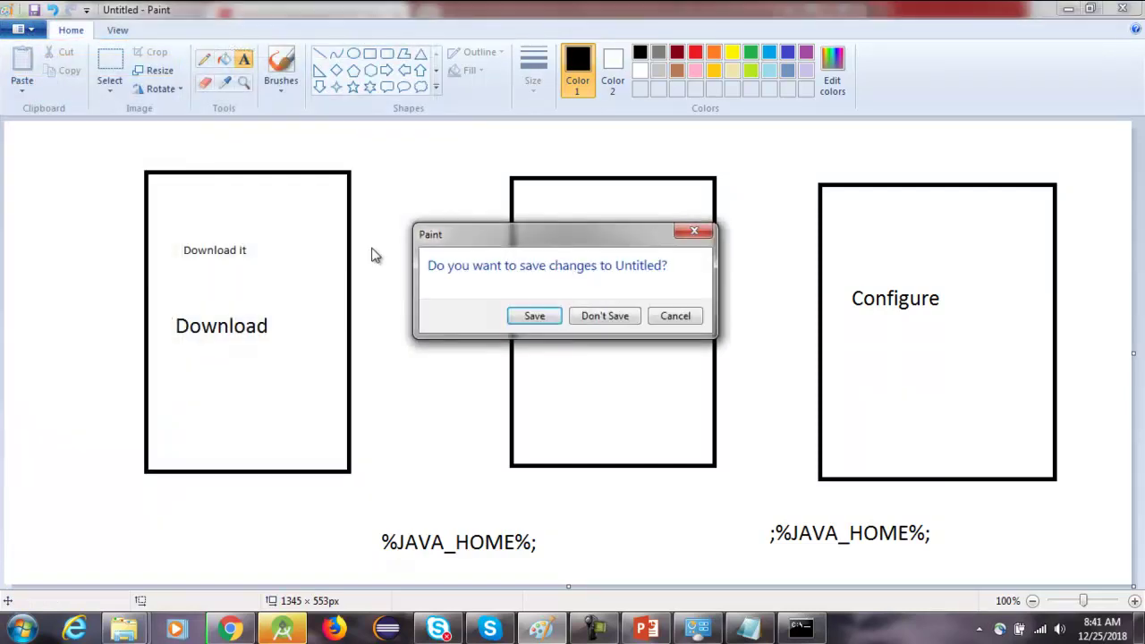
pyautogui.click(632, 318)
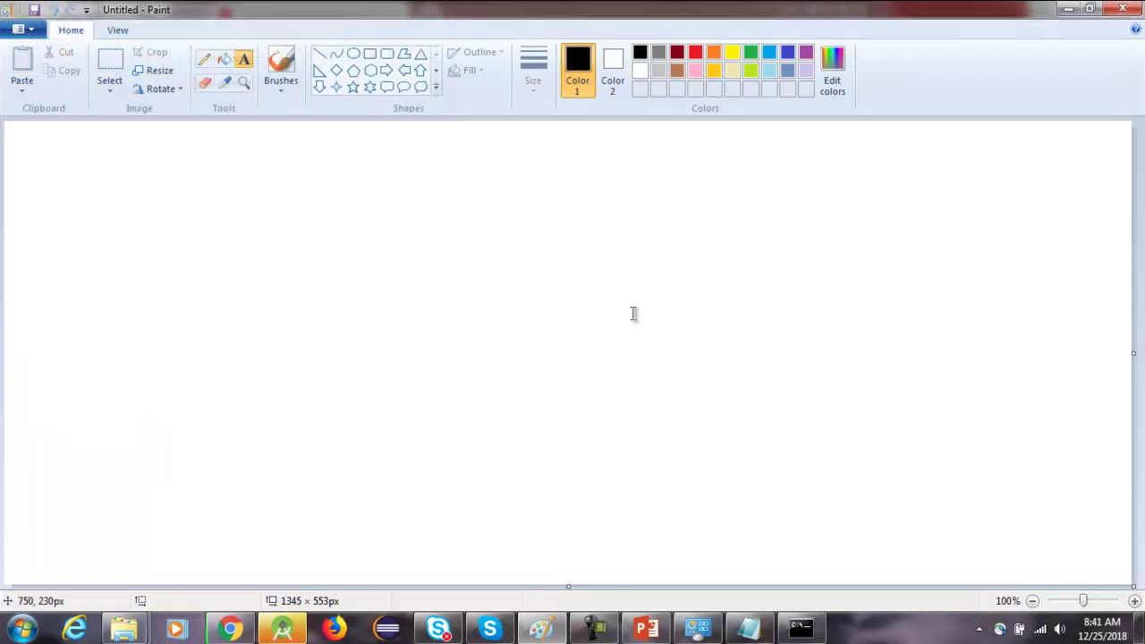
# - Add a text box near the canvas's upper-left area reading "JDK JAVA development kit", with "kit" on its own line
pyautogui.click(246, 62)
pyautogui.click(164, 185)
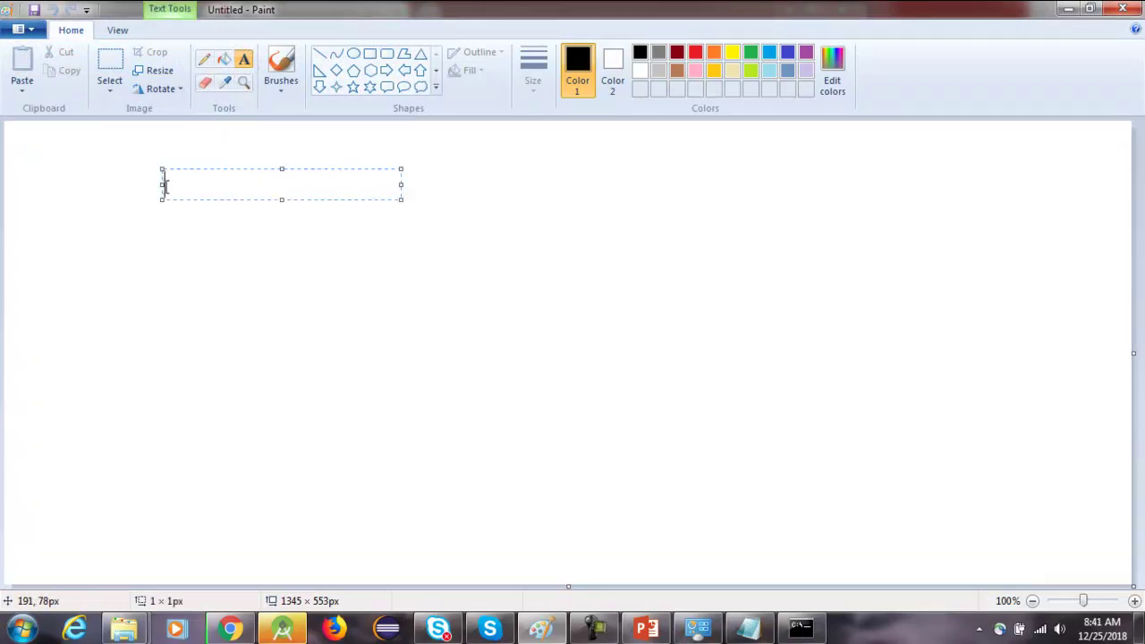
pyautogui.write('IDK   JAV')
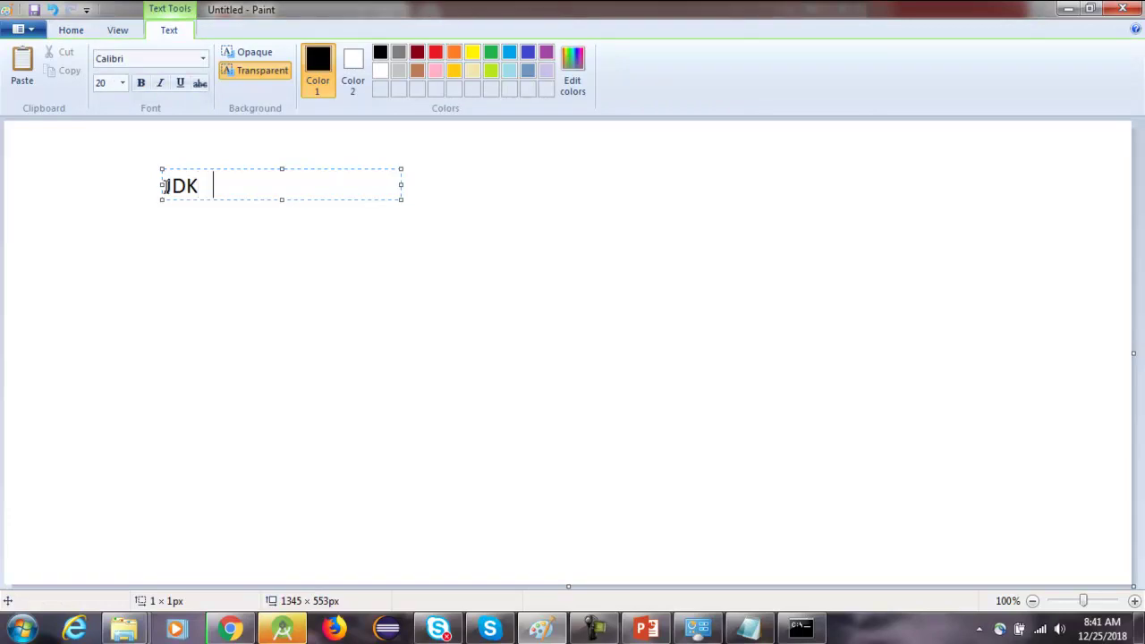
pyautogui.write('A d')
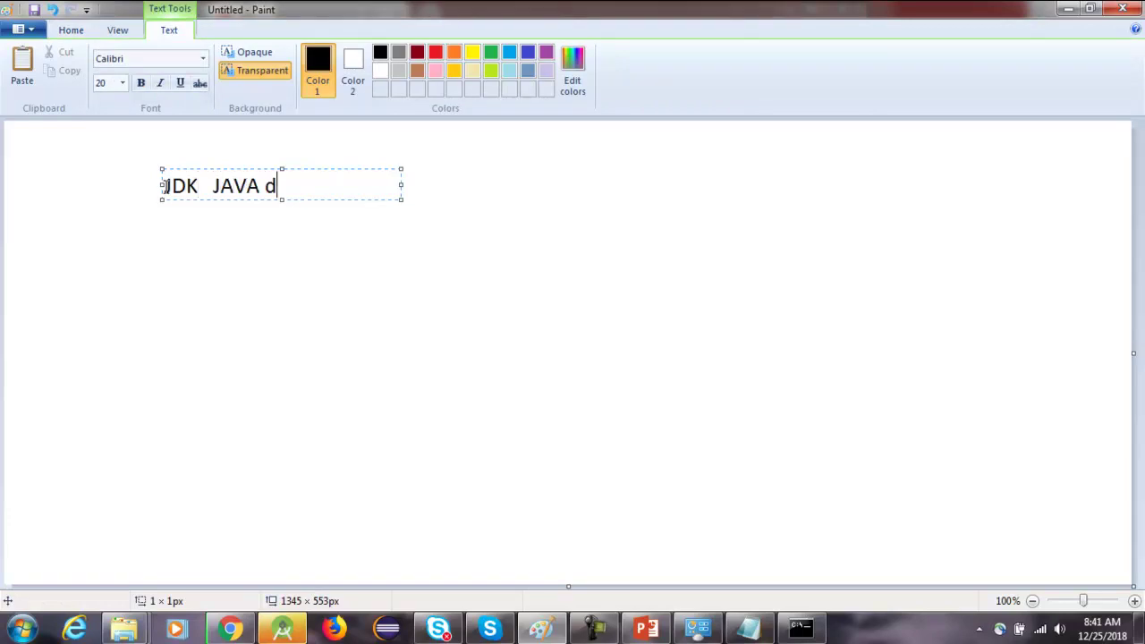
pyautogui.write('evelopment')
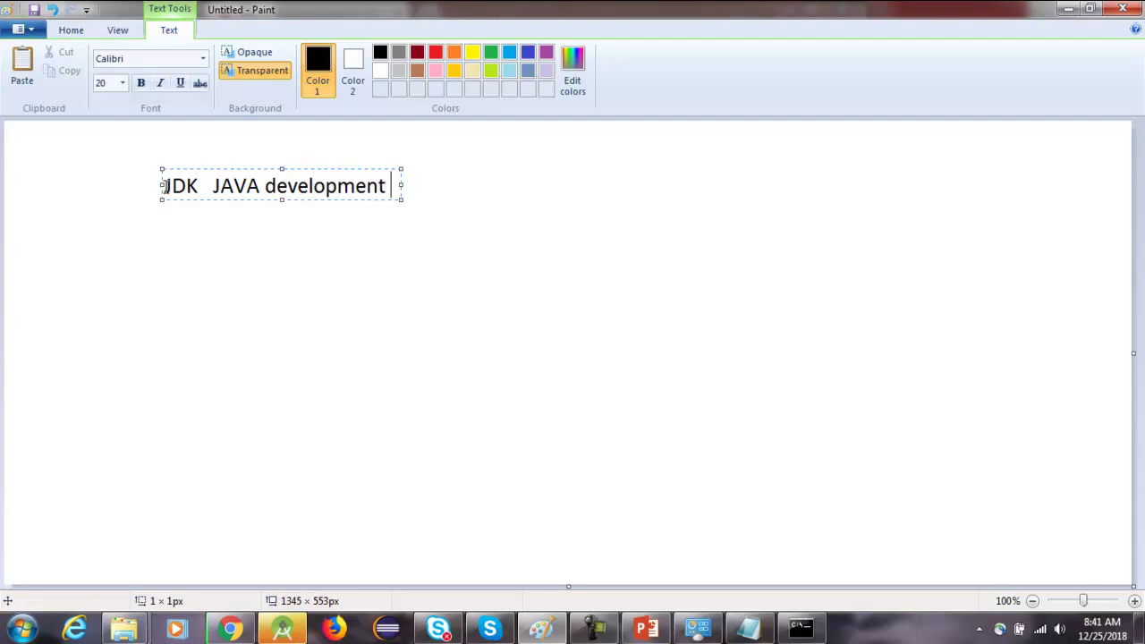
pyautogui.press('Return')
pyautogui.write('kit')
# - Leave a blank line, add "SDk software development kit" to the same text box, and finish the text
pyautogui.press('Return')
pyautogui.press('Return')
pyautogui.write('S')
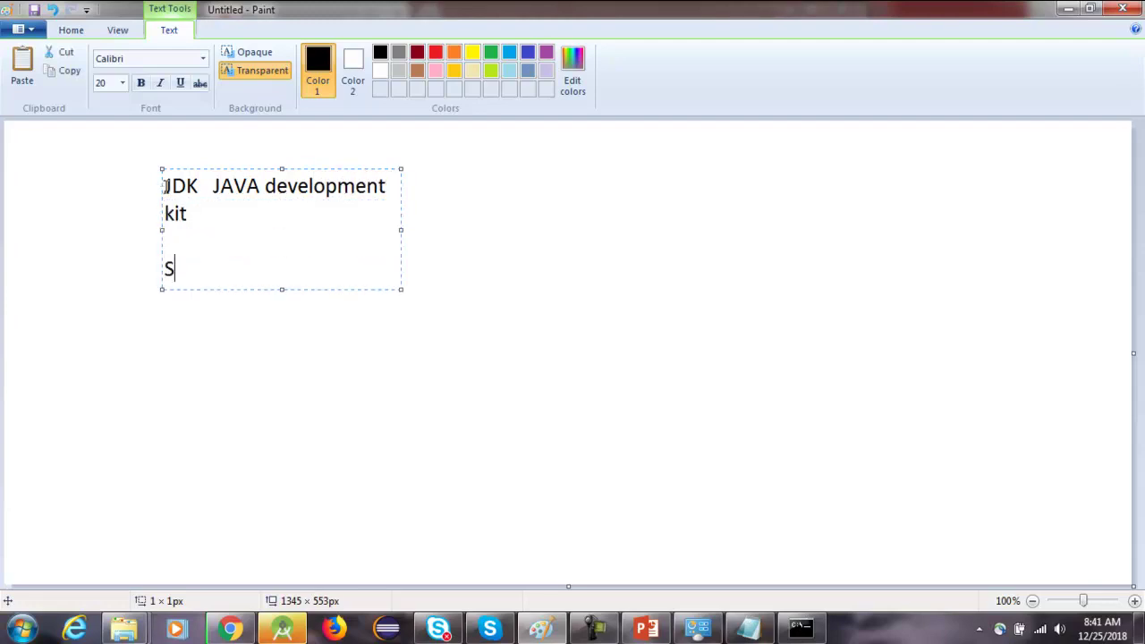
pyautogui.write('Dk softwa')
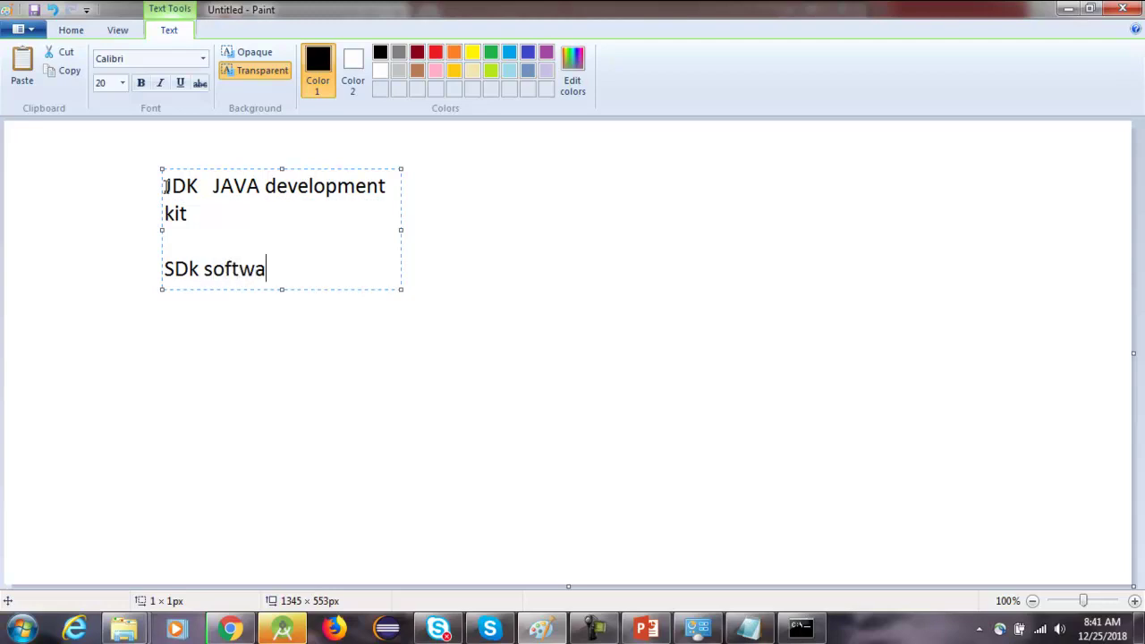
pyautogui.write('re deve')
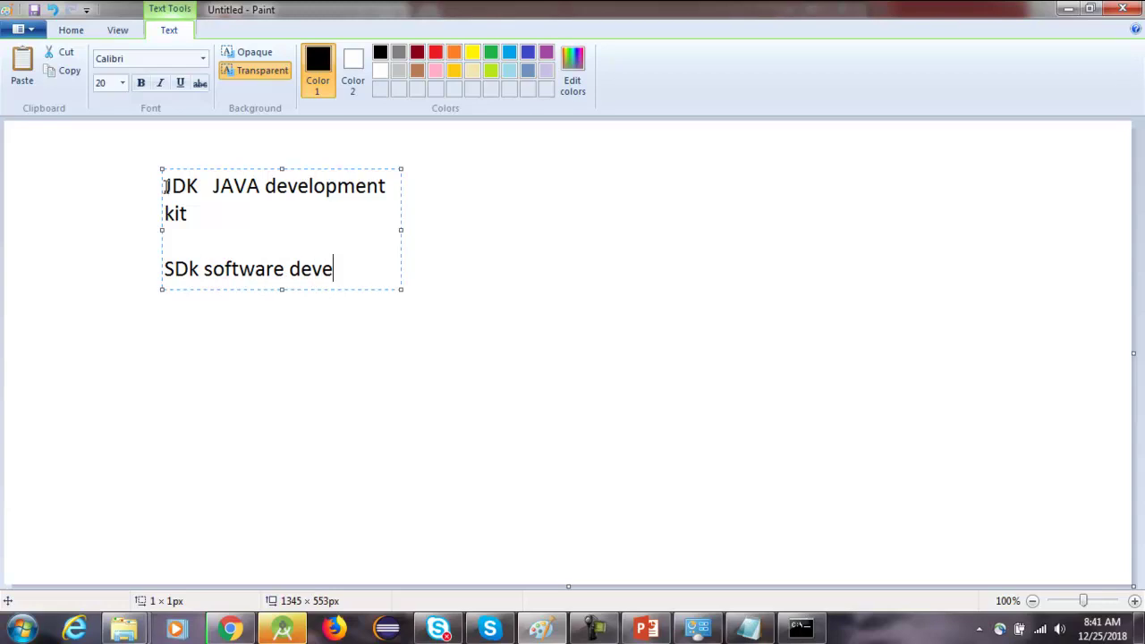
pyautogui.write('lopment kit')
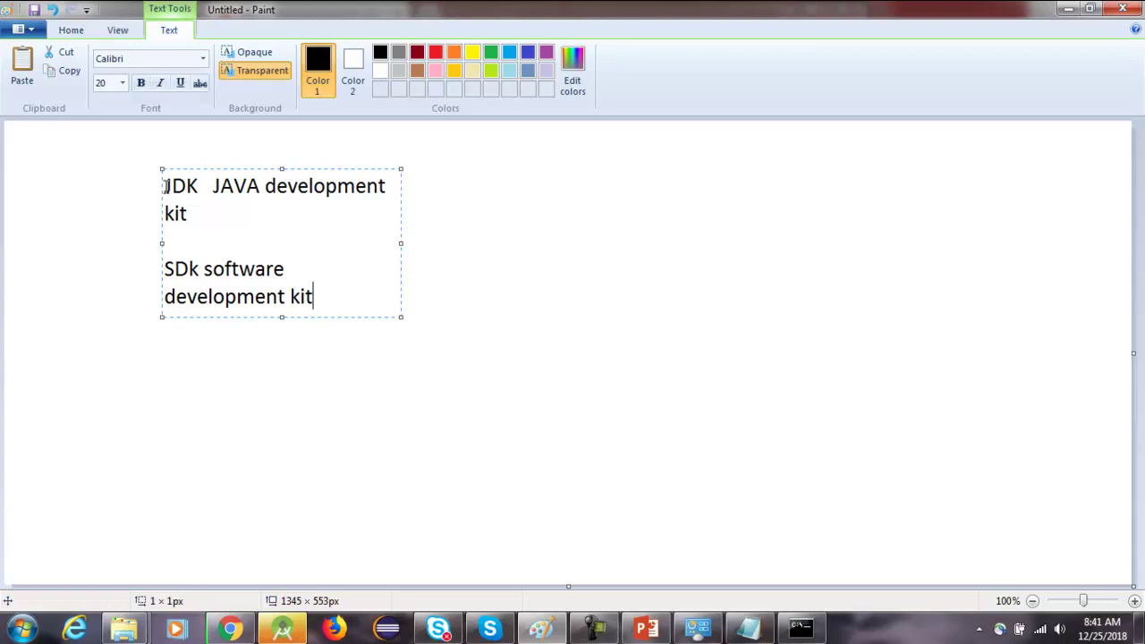
pyautogui.click(437, 492)
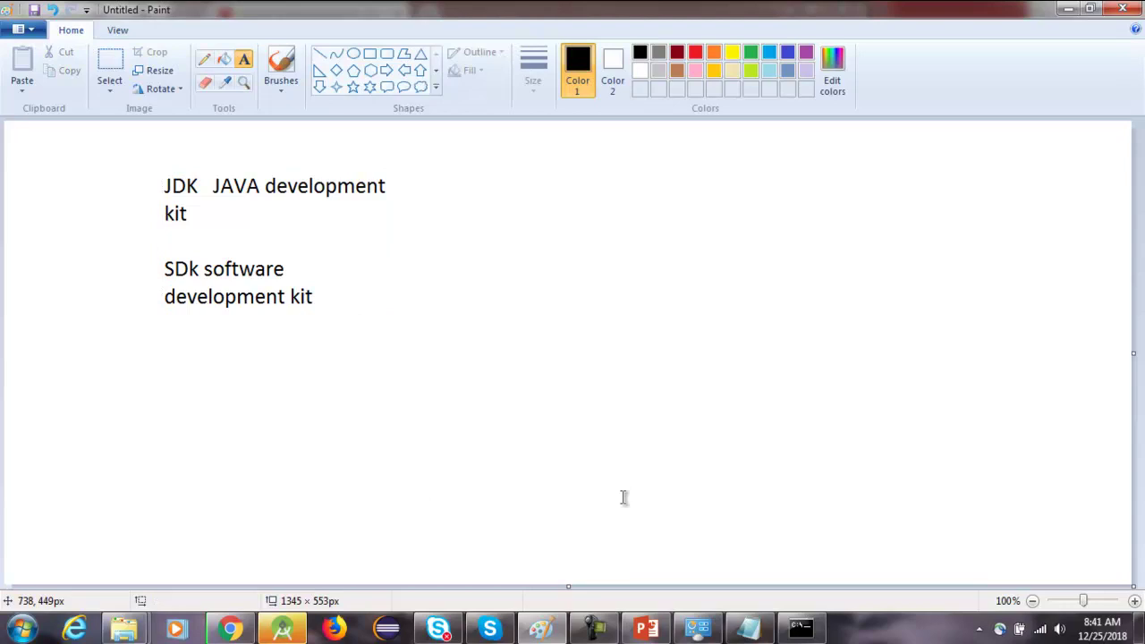
pyautogui.click(598, 634)
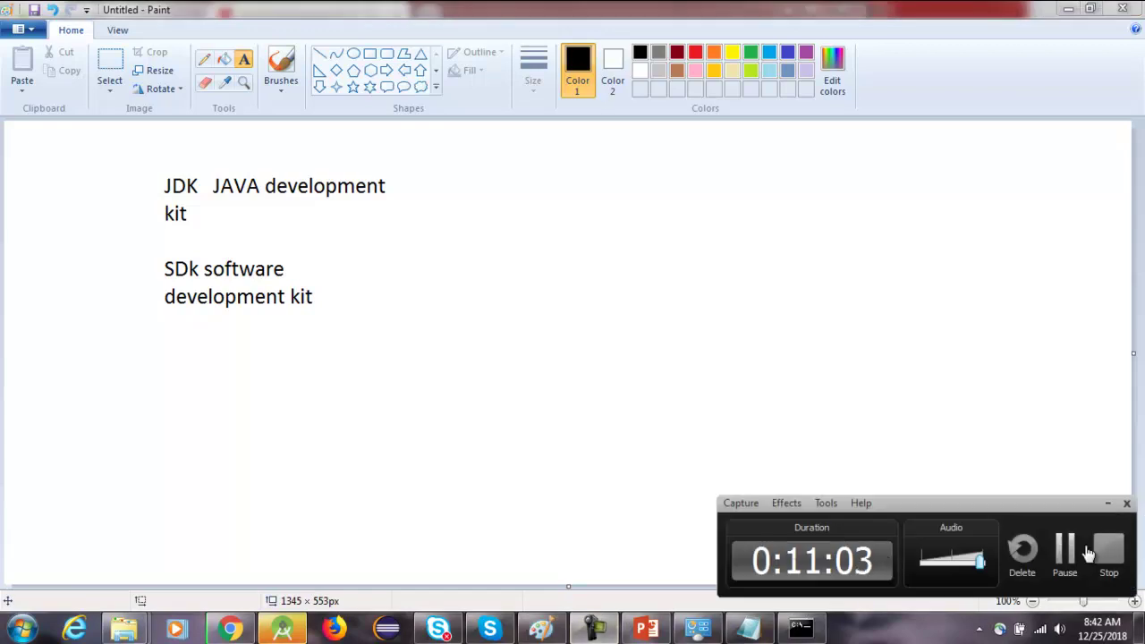
pyautogui.click(1072, 552)
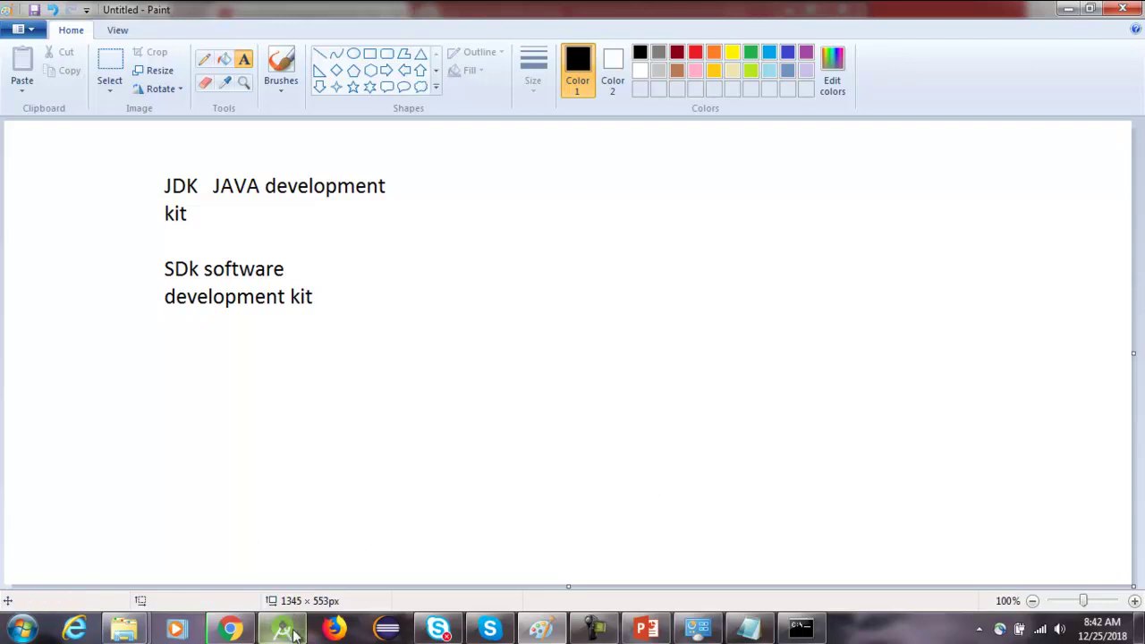
# - Switch to the RoomWordsSample project in Android Studio and open the SDK Manager
pyautogui.moveTo(284, 634)
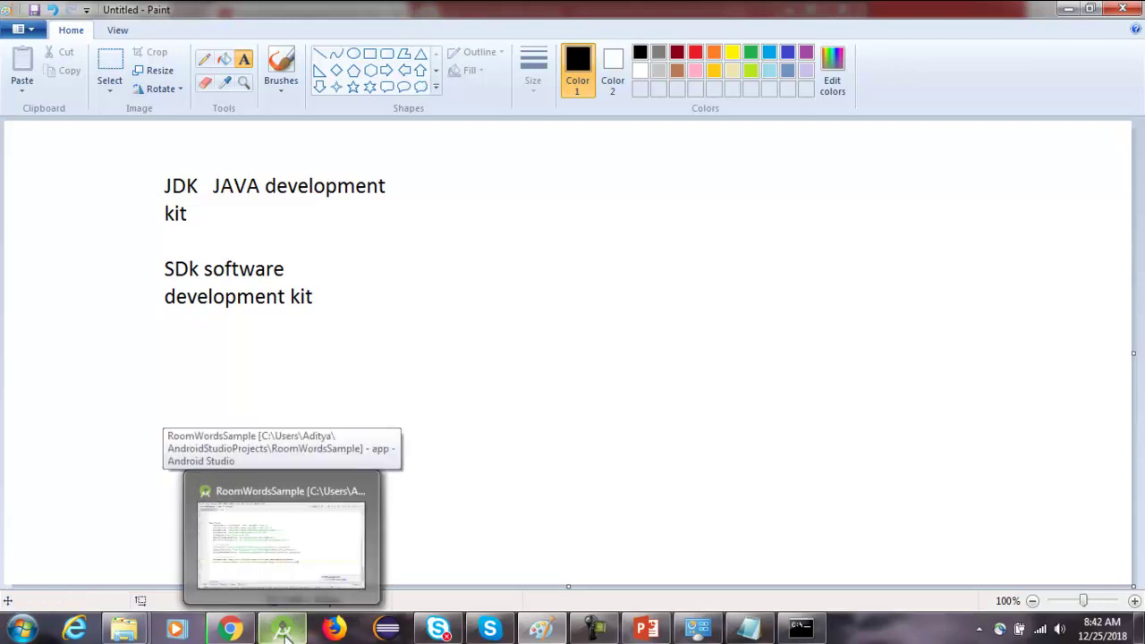
pyautogui.click(284, 634)
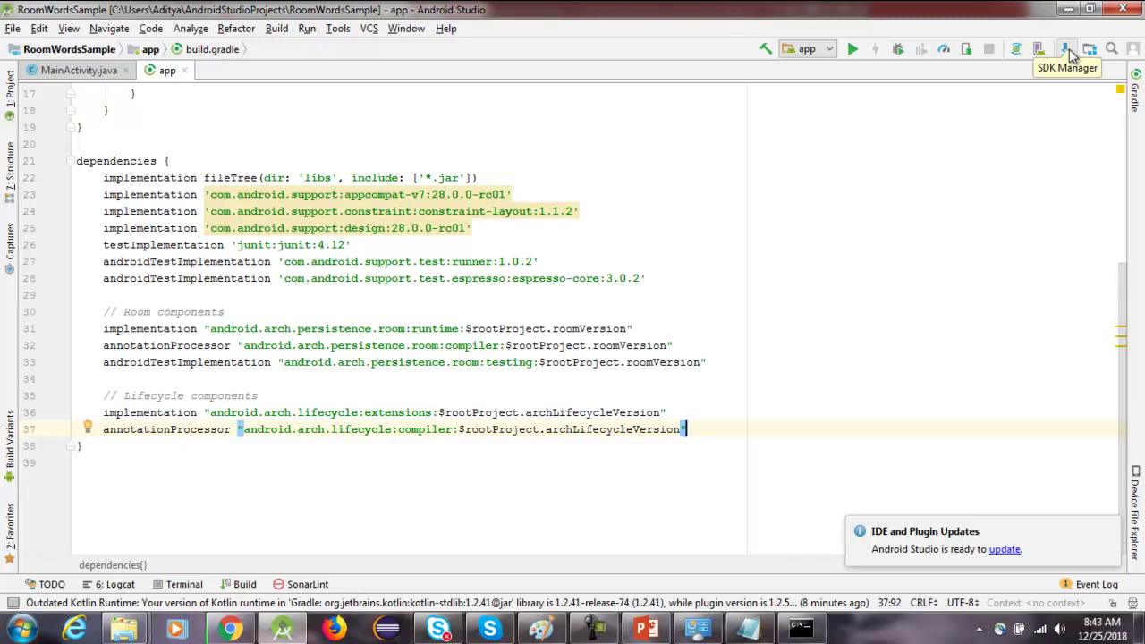
pyautogui.click(1069, 51)
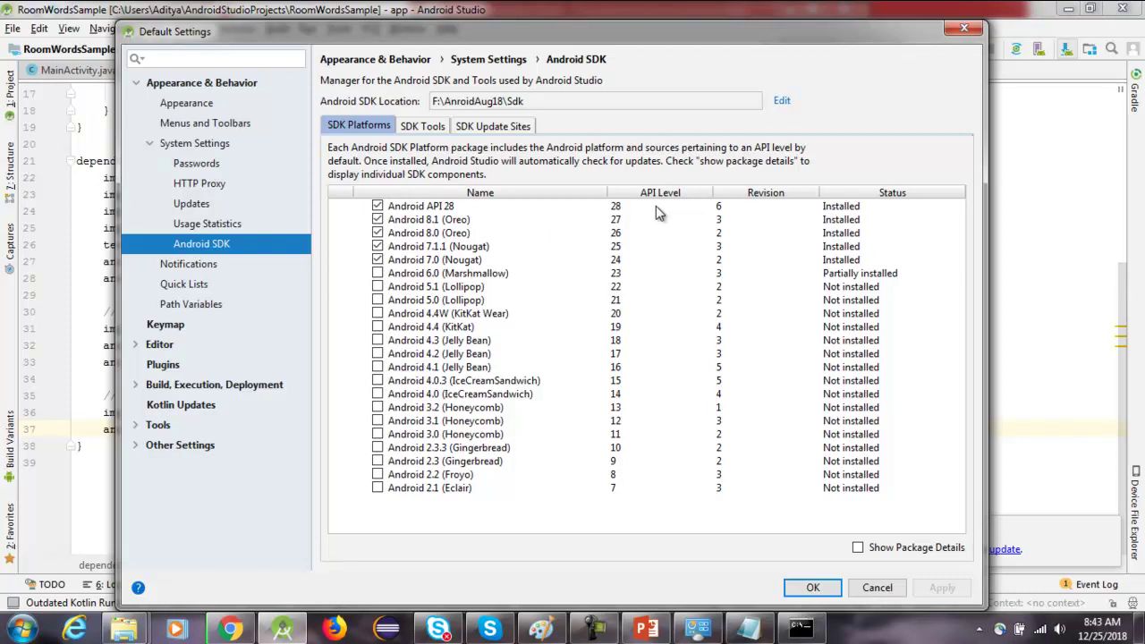
# - Try to install the missing Android 6.0 (Marshmallow) component, Sources for Android 23, from the SDK platforms list
pyautogui.click(379, 279)
pyautogui.click(377, 275)
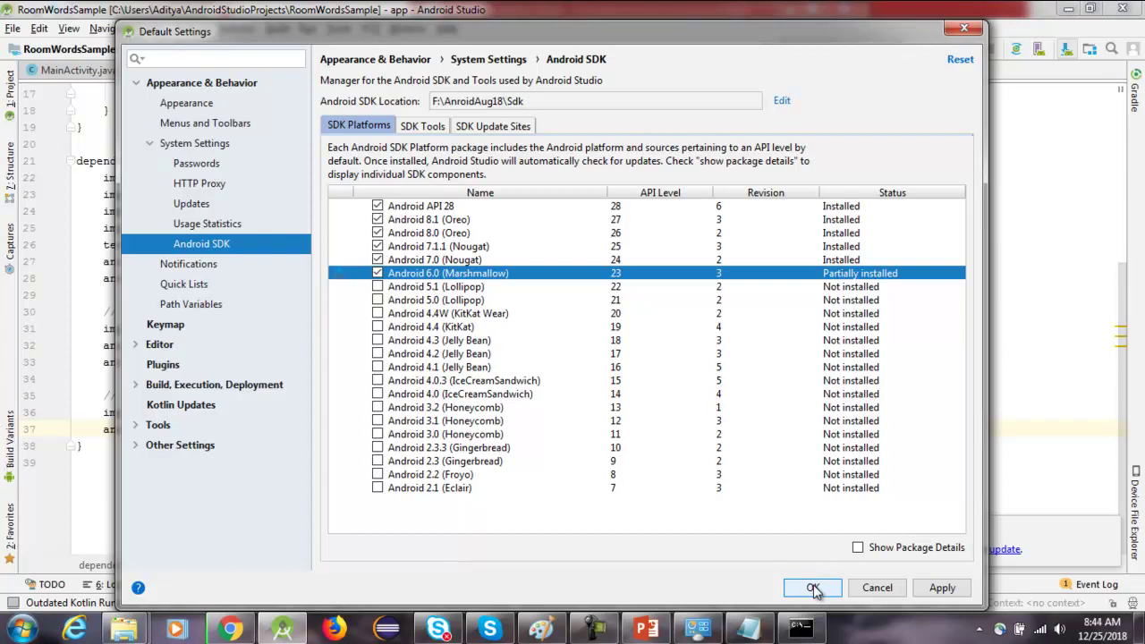
pyautogui.click(937, 589)
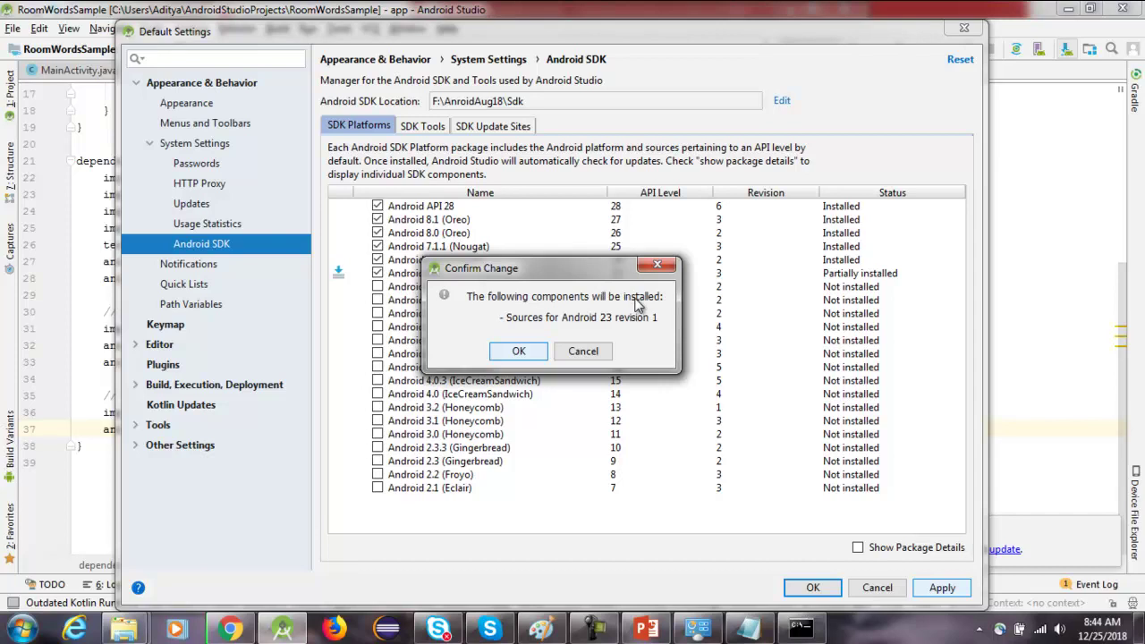
pyautogui.click(521, 354)
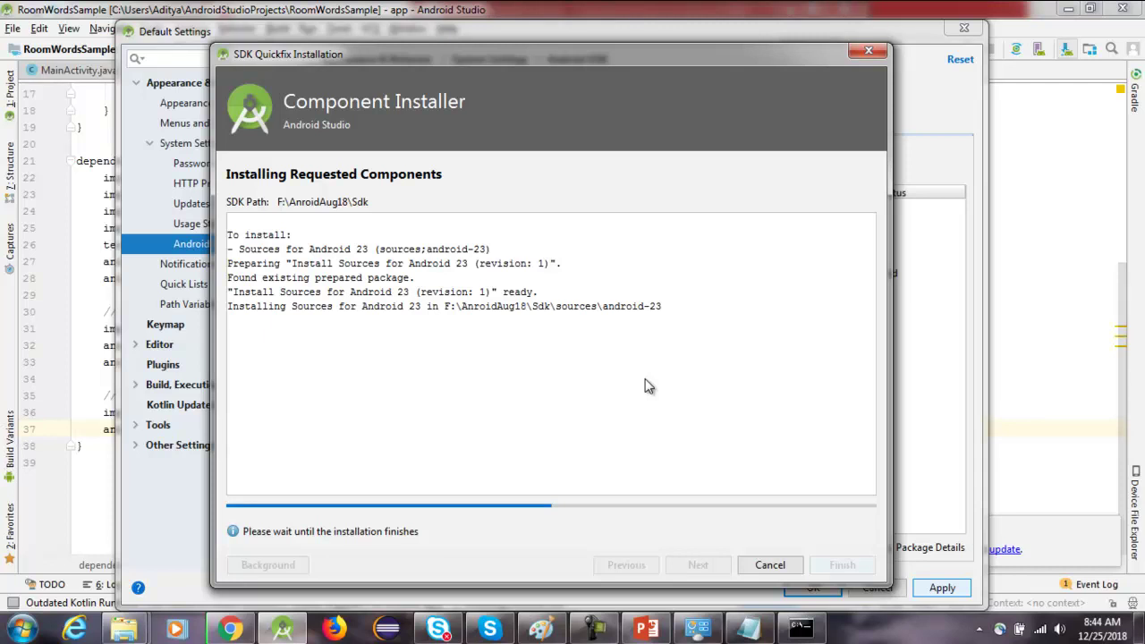
pyautogui.click(769, 567)
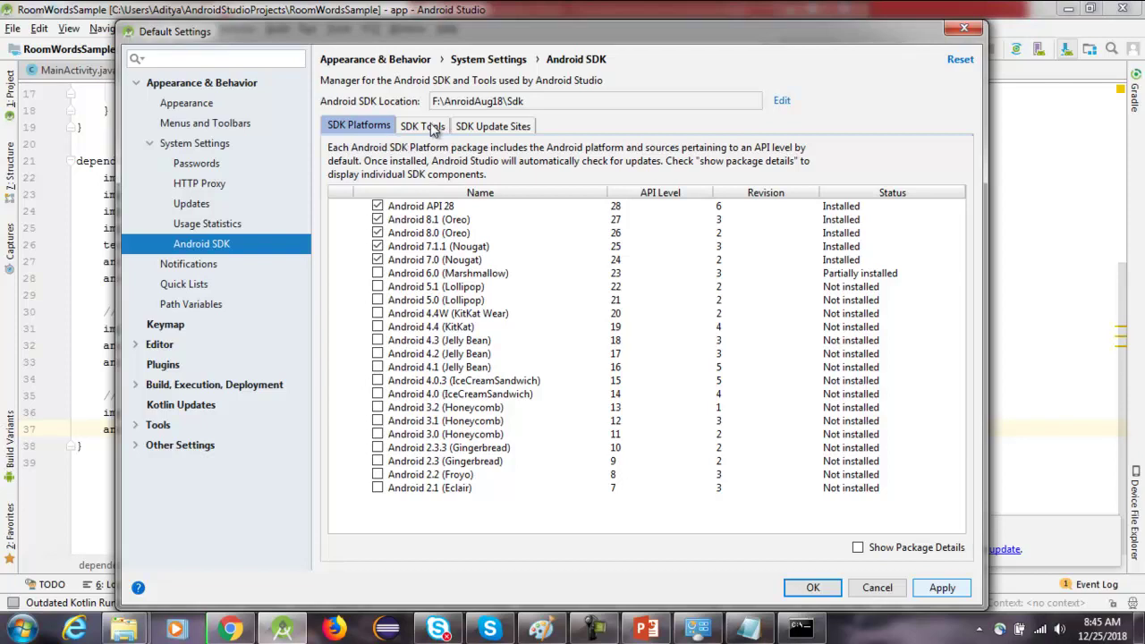
# - Mark Android SDK Build-Tools, Android SDK Platform-Tools and Google Play services for installation in the SDK tools list
pyautogui.click(430, 129)
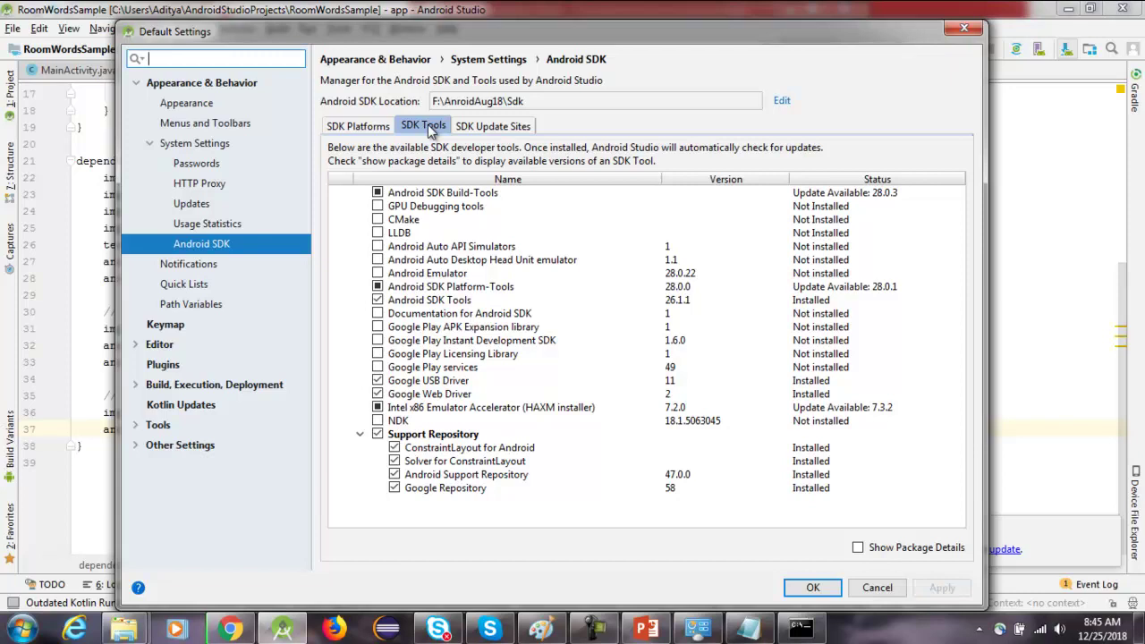
pyautogui.click(376, 193)
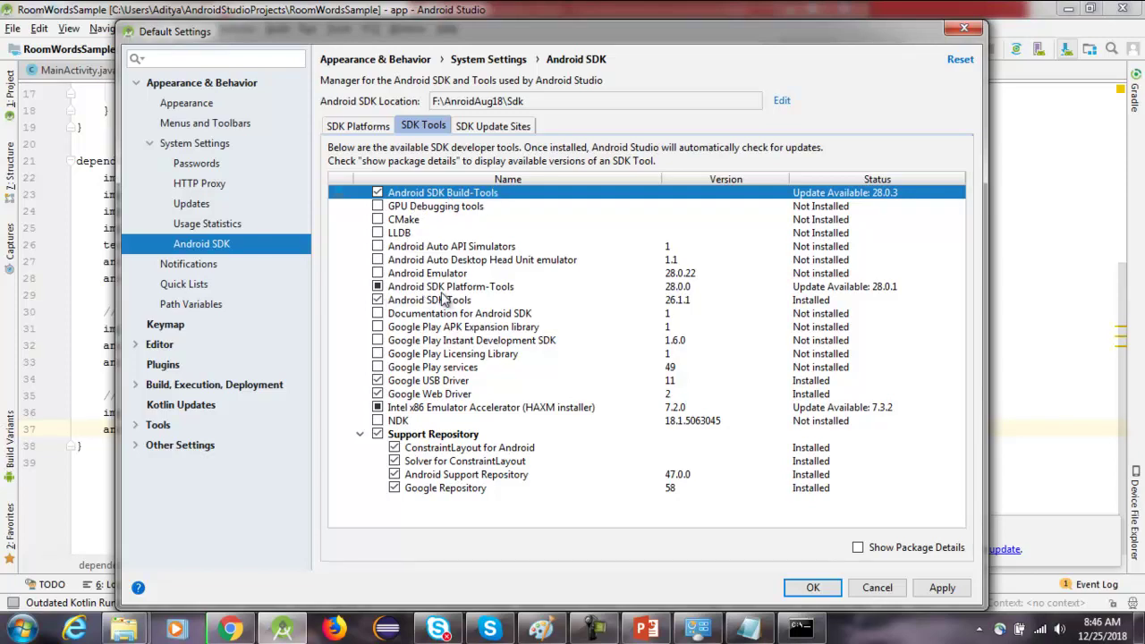
pyautogui.click(378, 287)
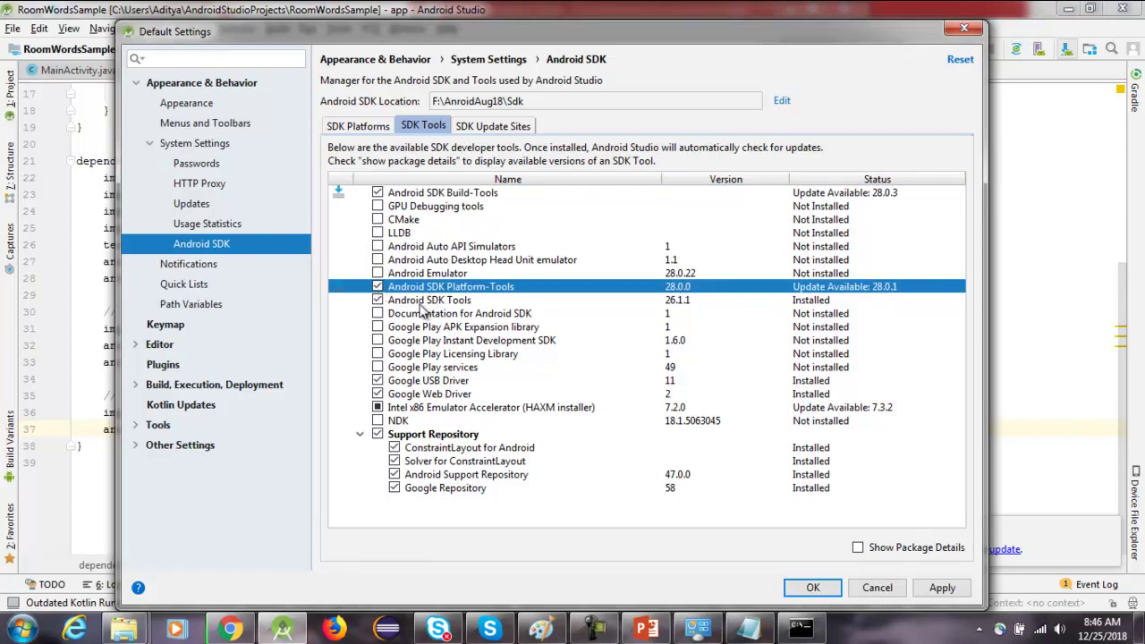
pyautogui.click(378, 367)
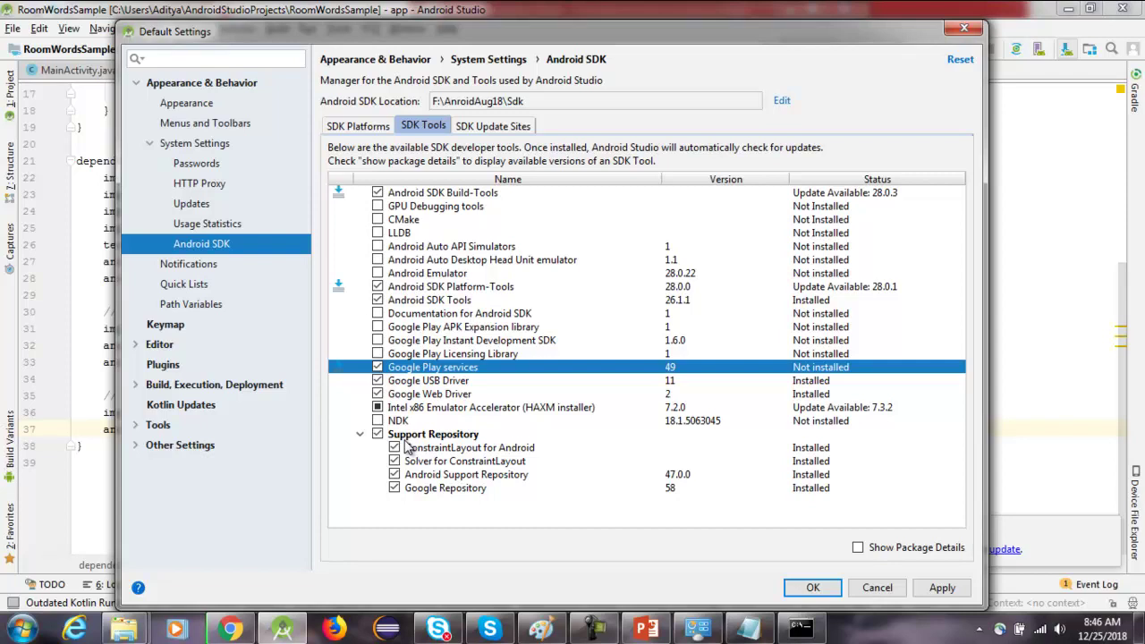
pyautogui.click(592, 629)
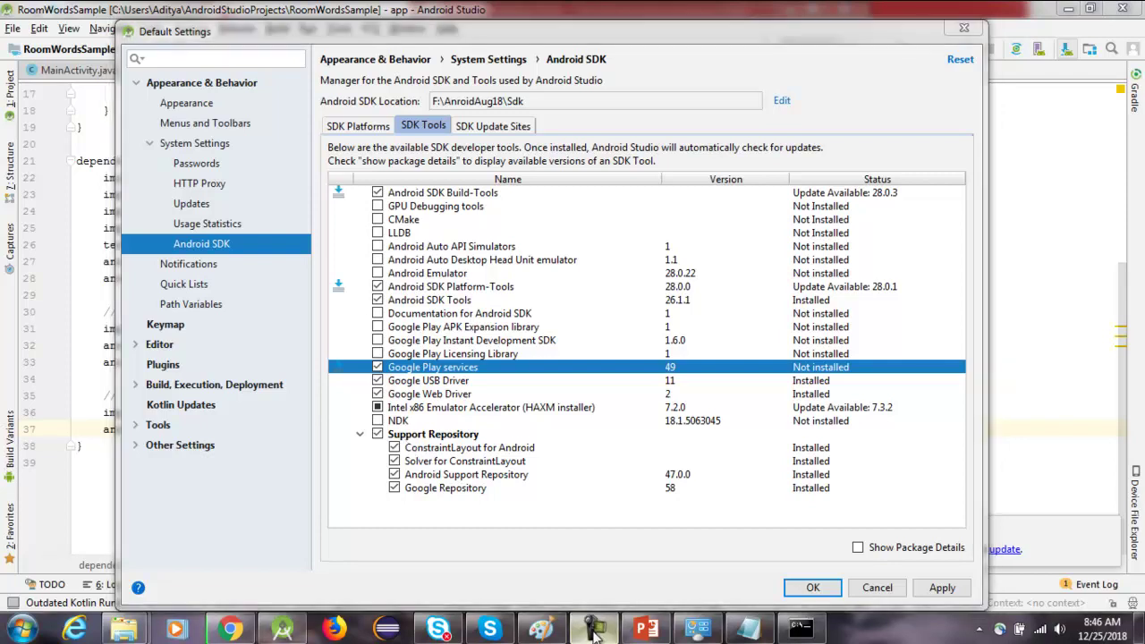
pyautogui.click(1064, 550)
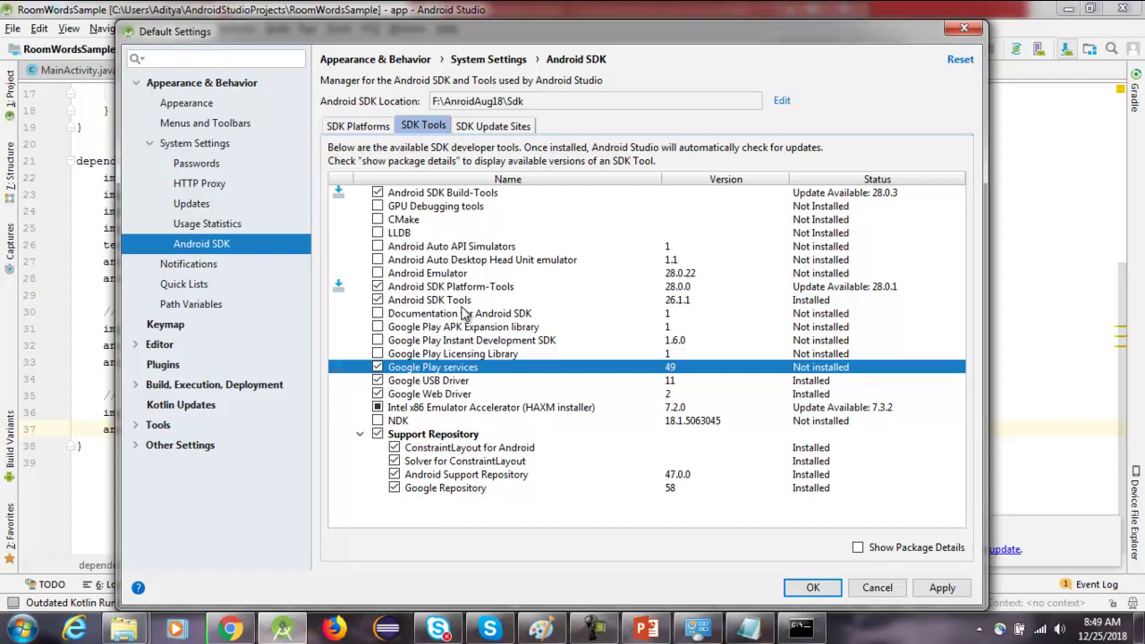
pyautogui.click(593, 629)
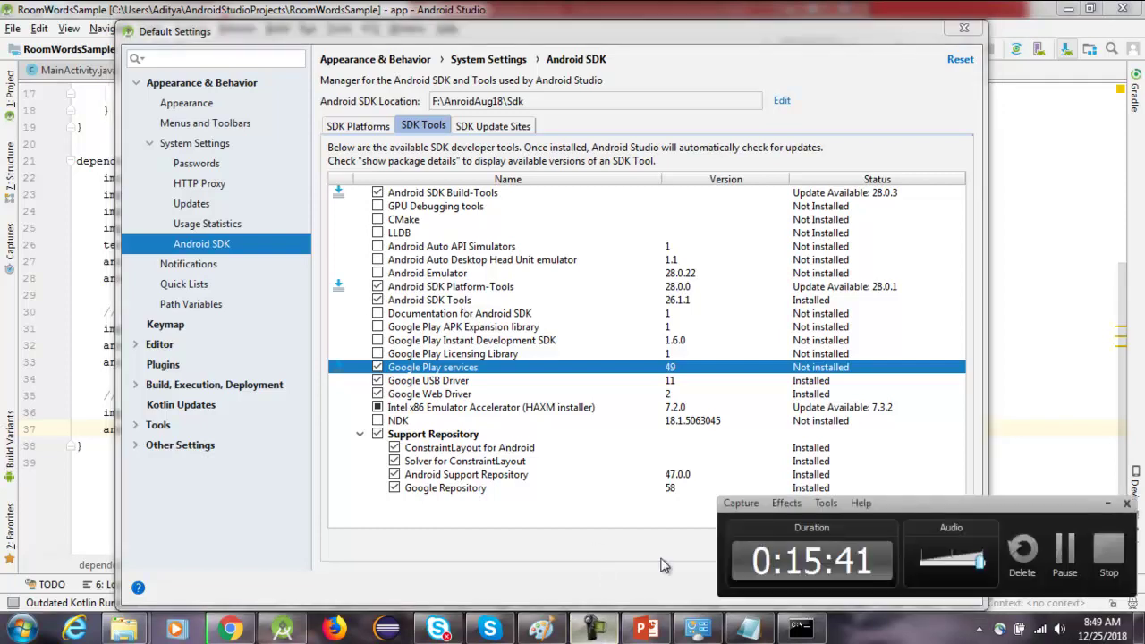
pyautogui.click(1065, 550)
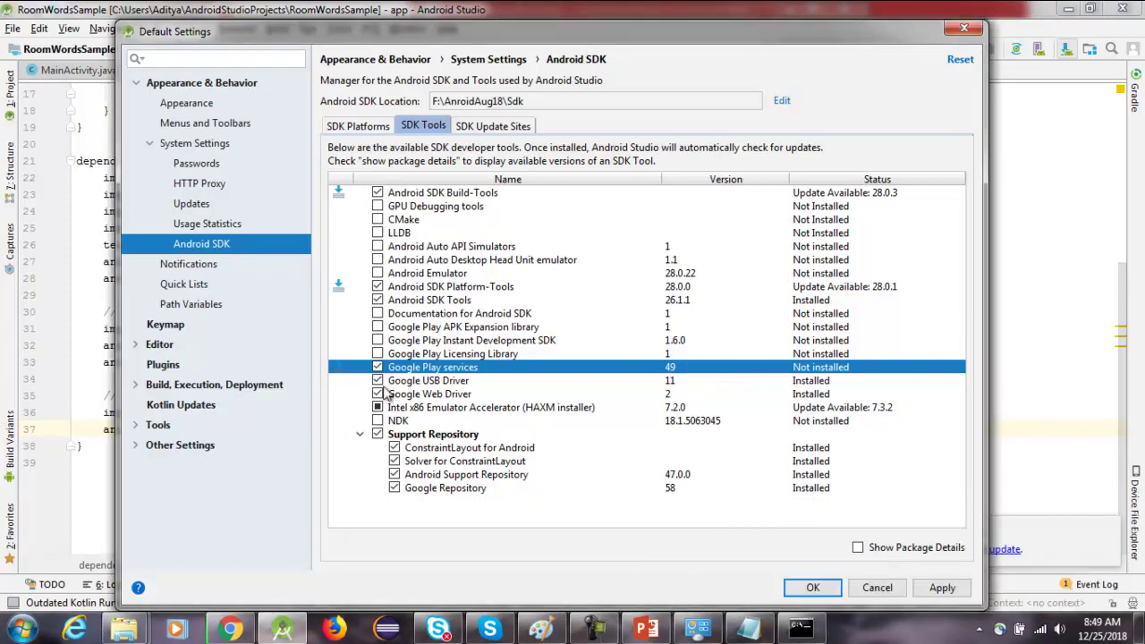
# - Try to install the marked Build-Tools 28.0.3, Platform-Tools 28.0.1 and Google Play services 49 components
pyautogui.click(943, 589)
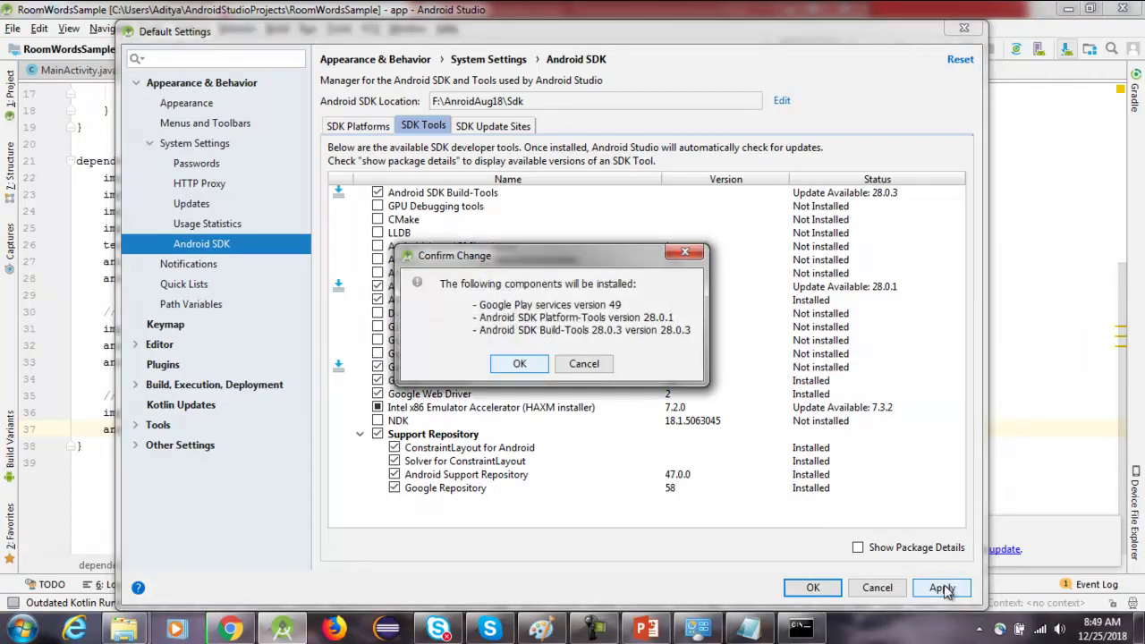
pyautogui.click(519, 365)
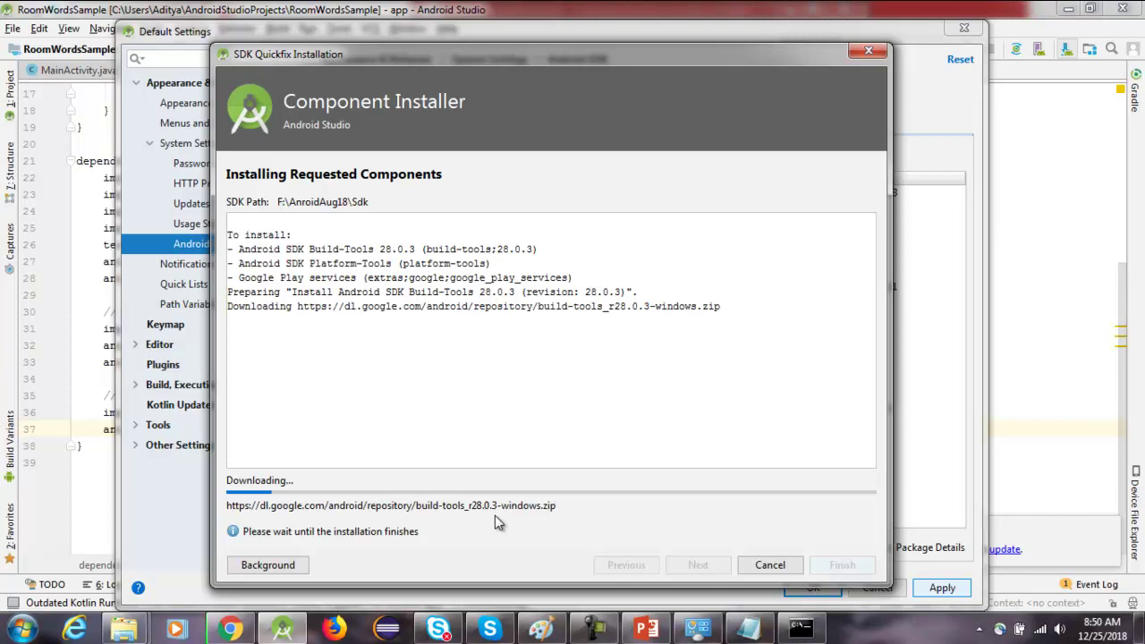
pyautogui.moveTo(531, 59)
pyautogui.mouseDown()
pyautogui.moveTo(552, 214)
pyautogui.moveTo(552, 59)
pyautogui.mouseUp()
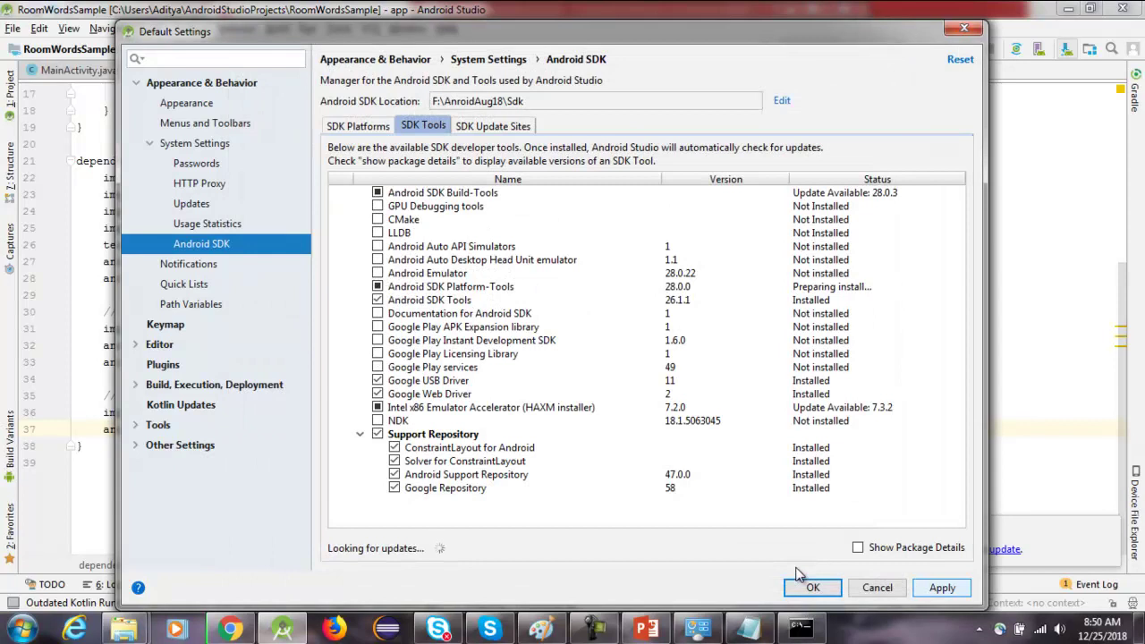
# - Copy the Android SDK location path F:\AnroidAug18\Sdk and accept the SDK settings
pyautogui.click(530, 103)
pyautogui.moveTo(528, 104); pyautogui.dragTo(433, 105)
pyautogui.hotkey('ctrl', 'c')
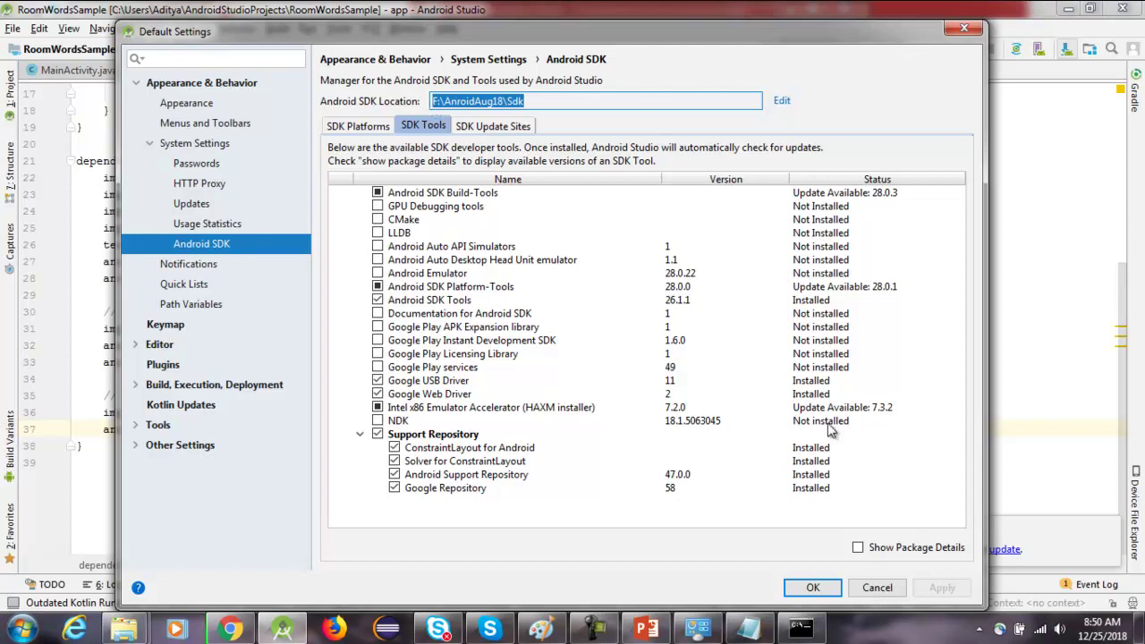
pyautogui.click(824, 592)
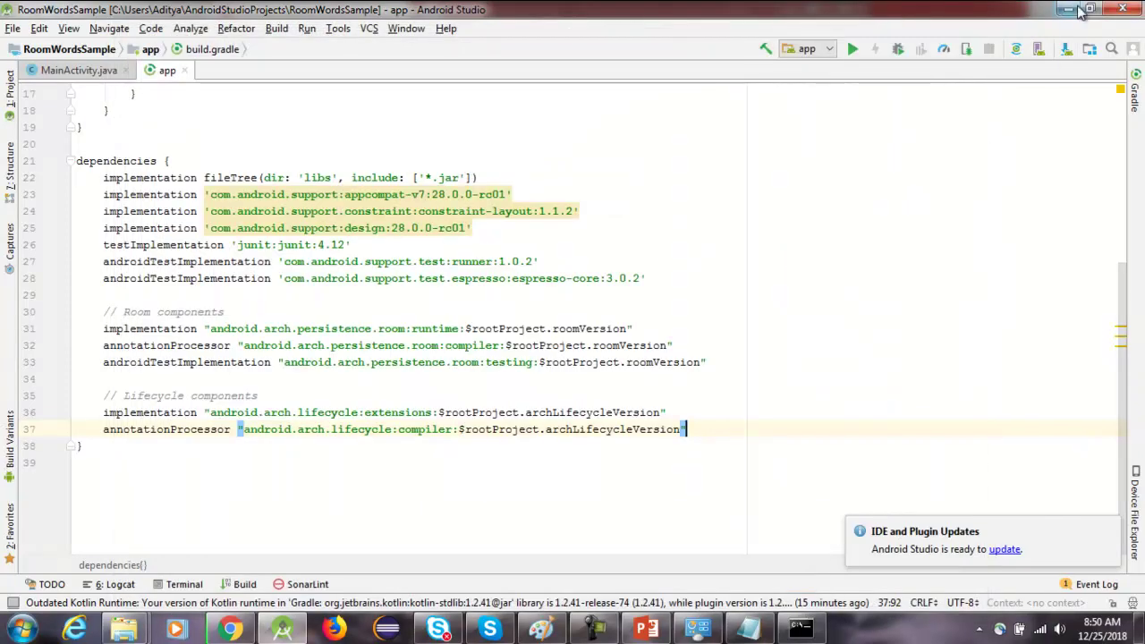
# - Exit Android Studio and open the SDK folder F:\AnroidAug18\Sdk in Windows Explorer
pyautogui.click(1129, 8)
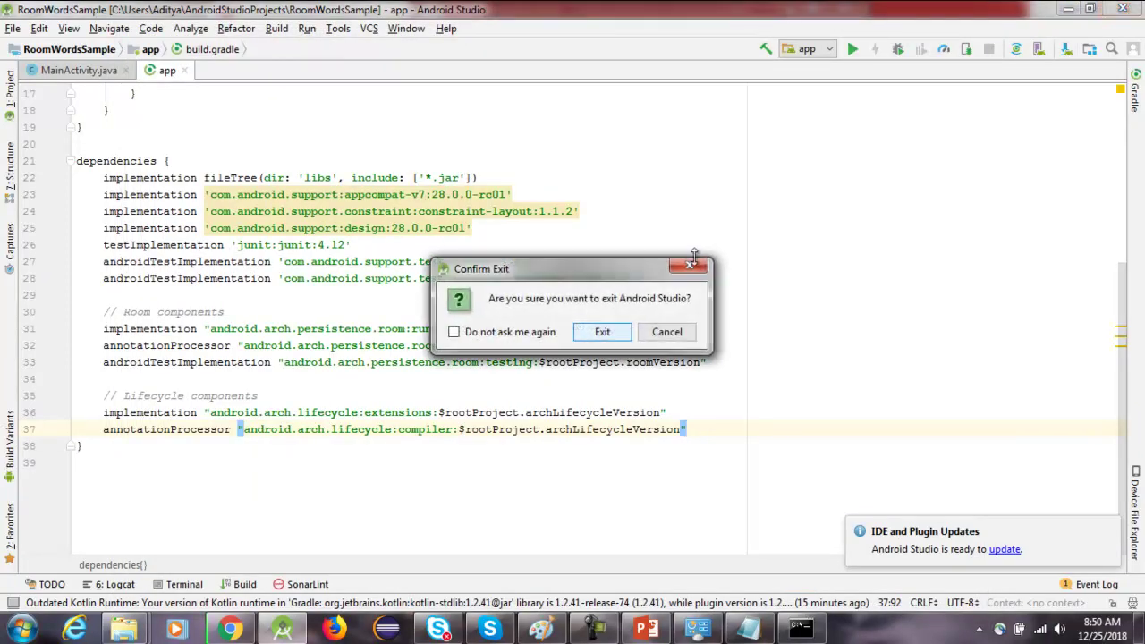
pyautogui.click(603, 334)
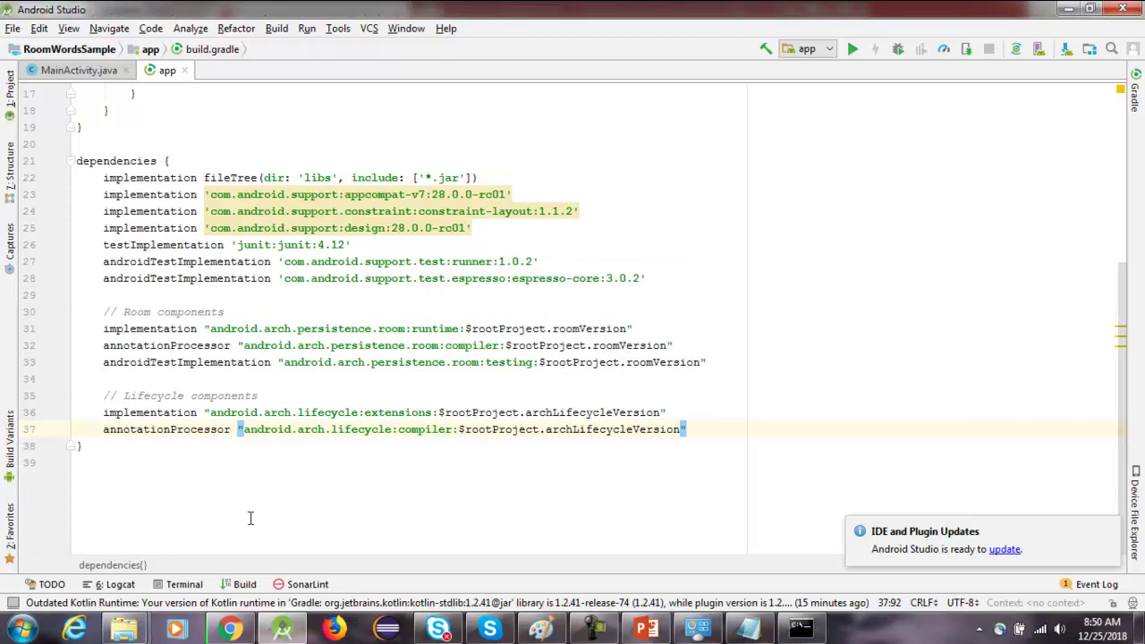
pyautogui.click(27, 634)
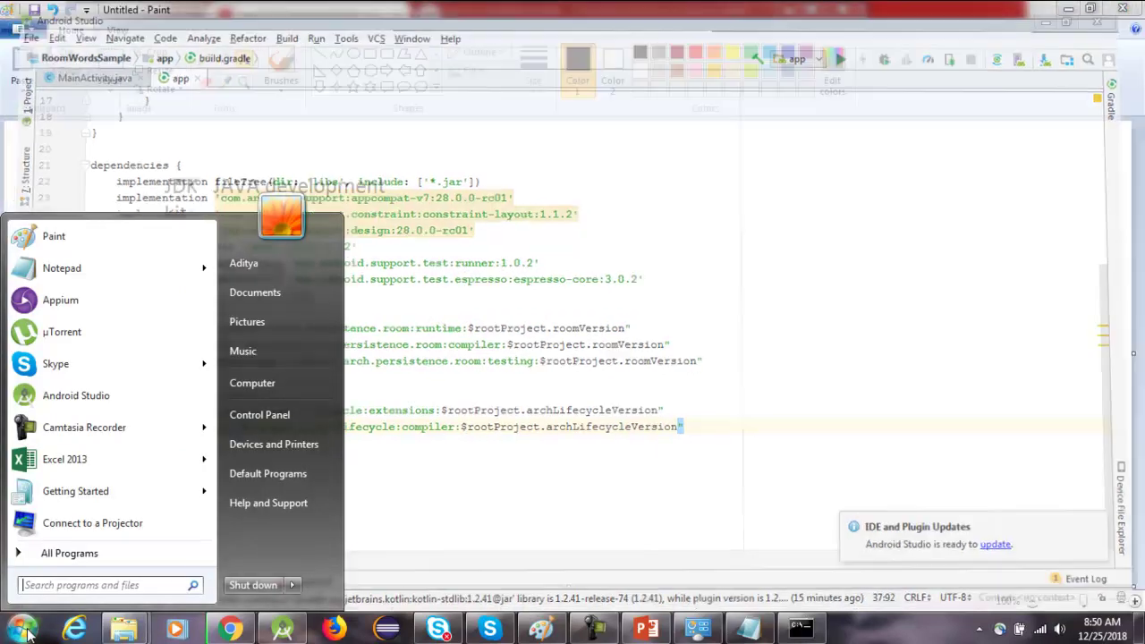
pyautogui.hotkey('ctrl', 'v')
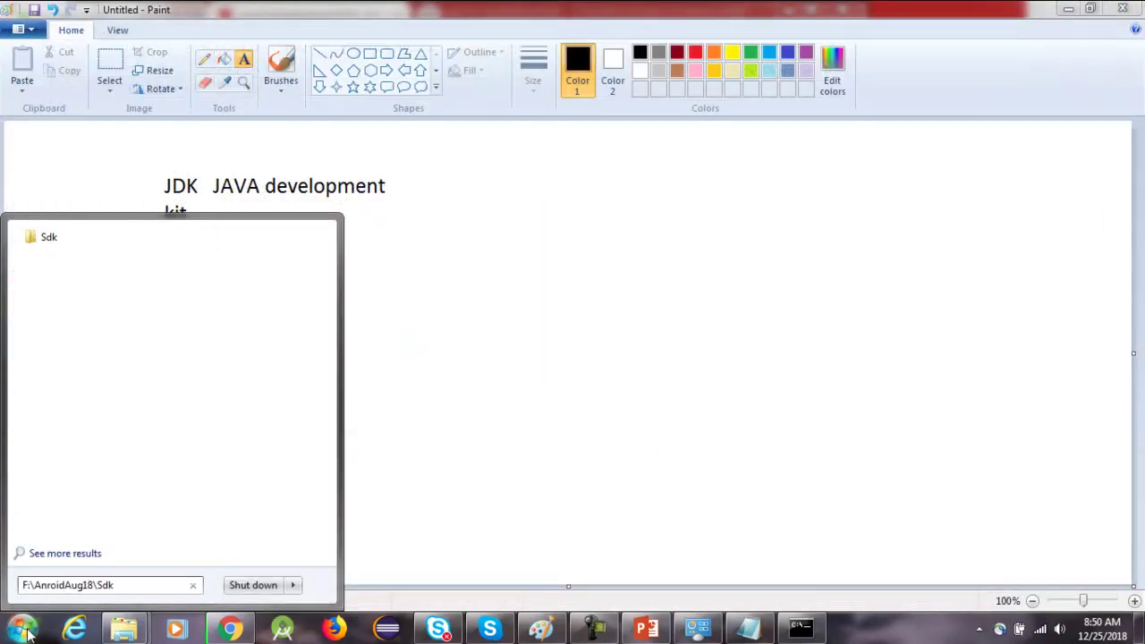
pyautogui.press('Return')
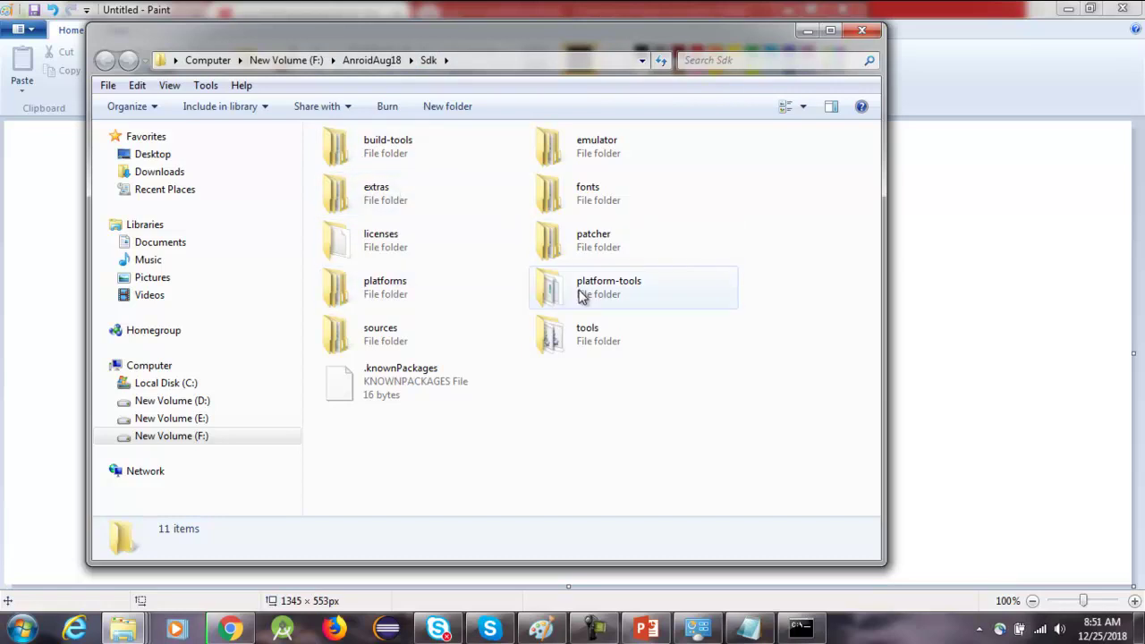
pyautogui.moveTo(579, 335)
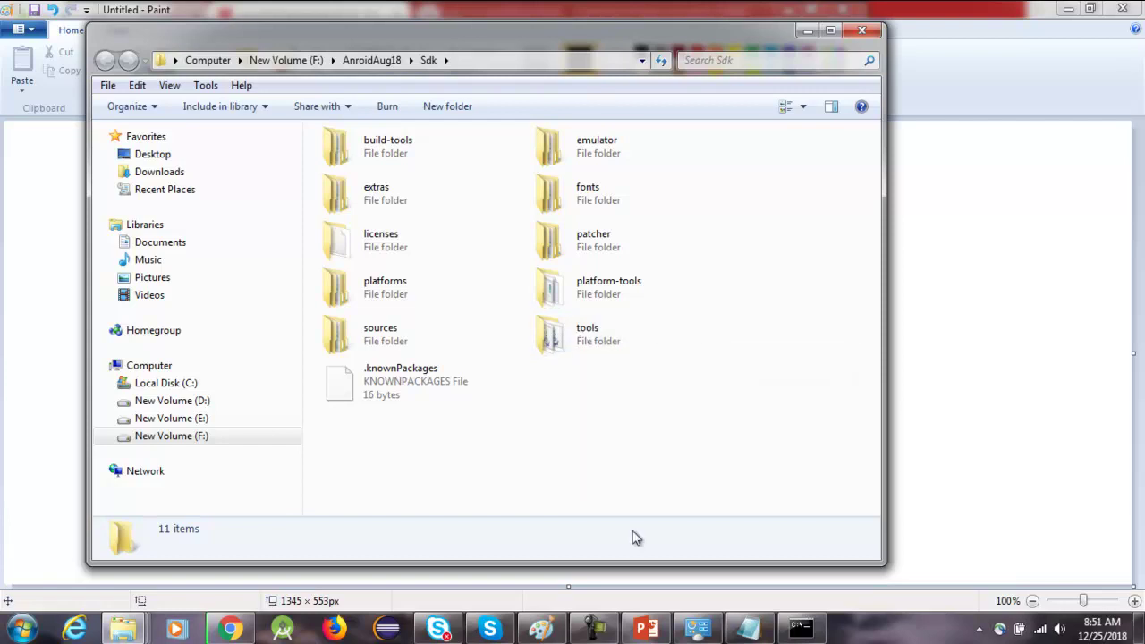
# - Open the Environment Variables dialog from the computer's advanced system settings
pyautogui.click(700, 629)
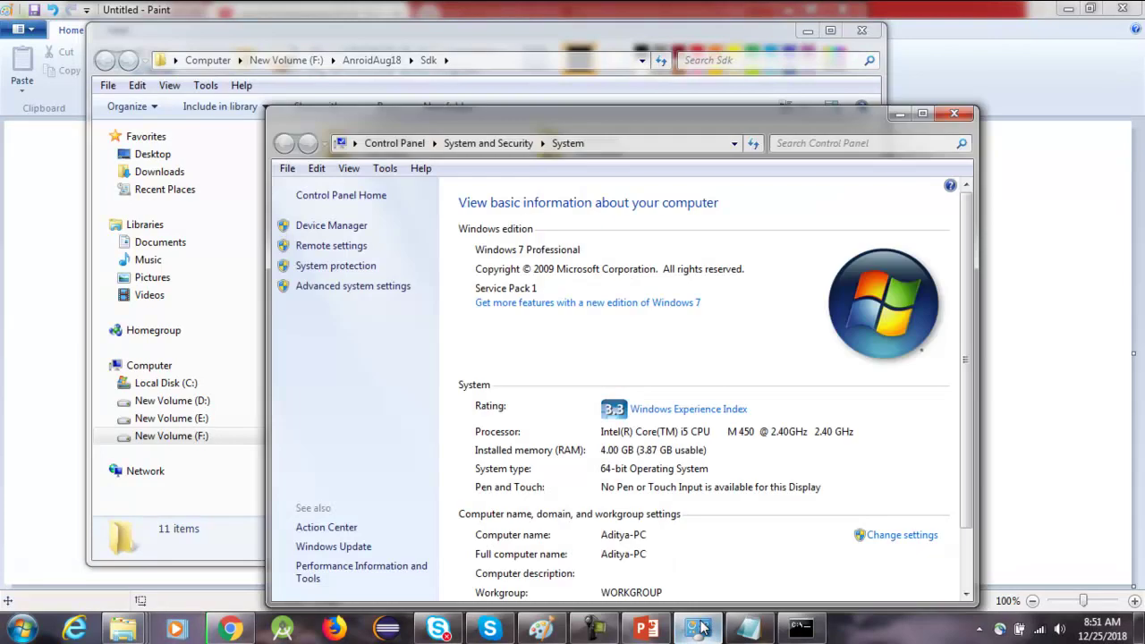
pyautogui.click(955, 113)
pyautogui.click(22, 629)
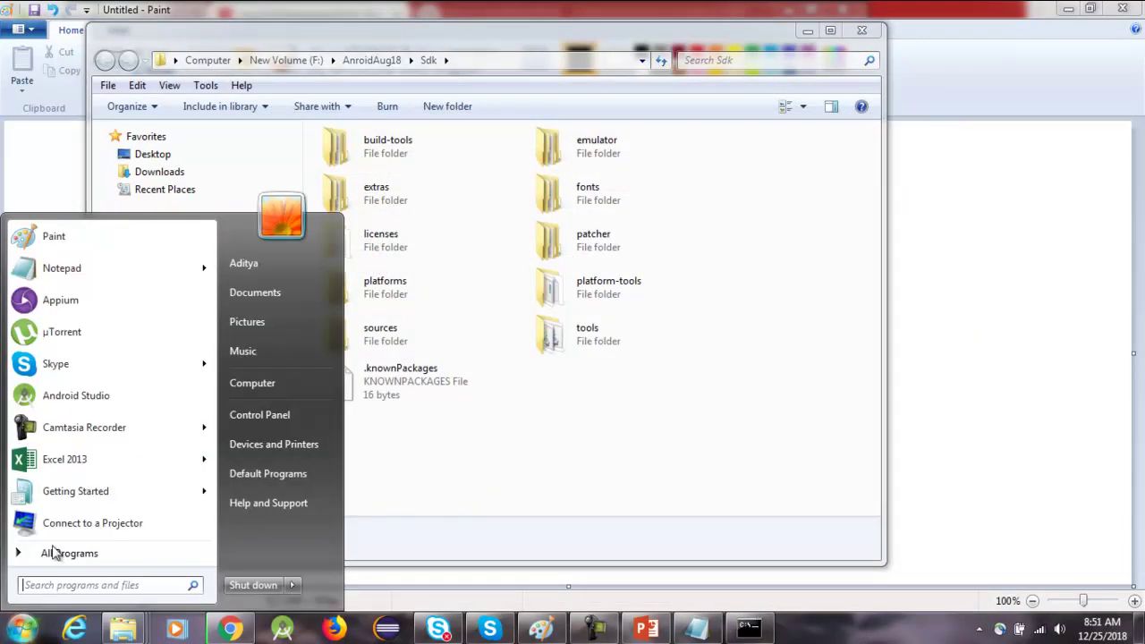
pyautogui.rightClick(262, 393)
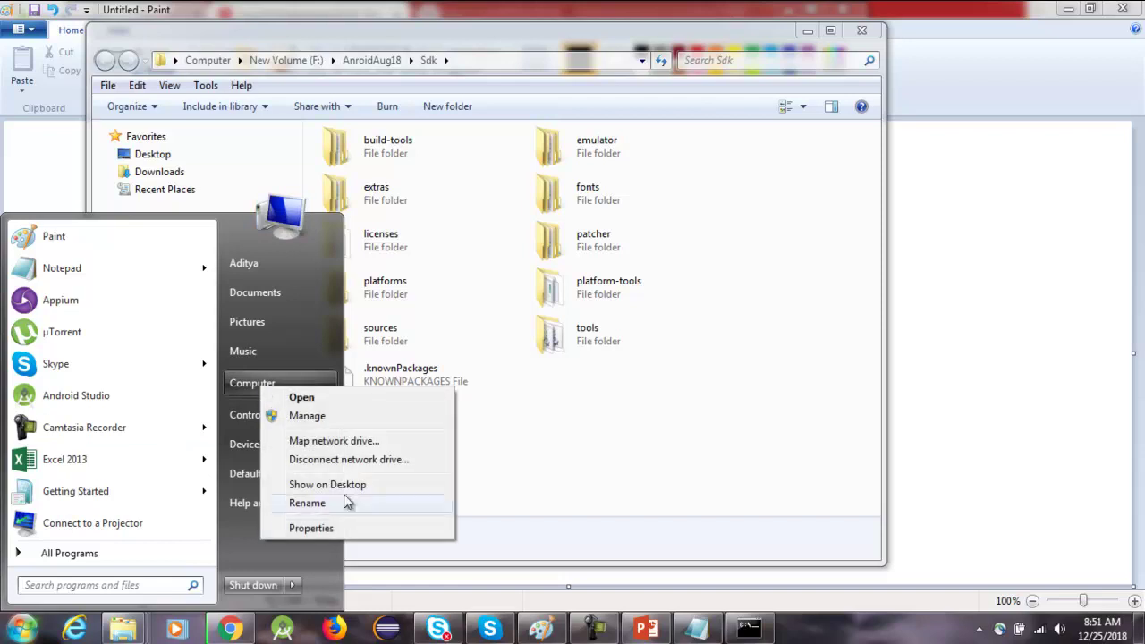
pyautogui.click(326, 530)
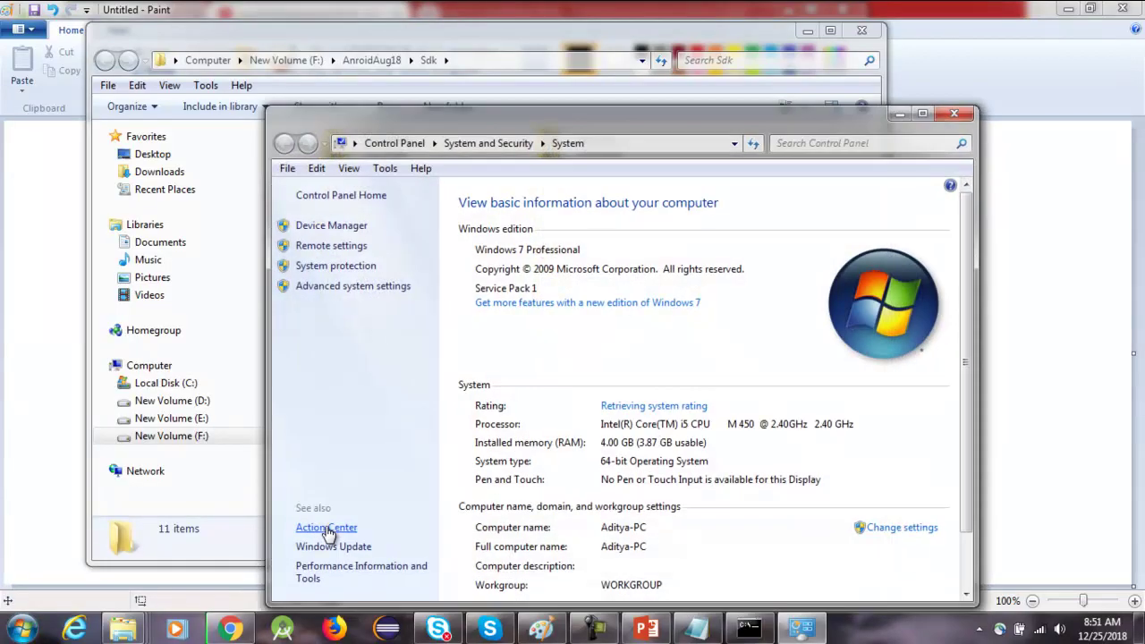
pyautogui.click(367, 286)
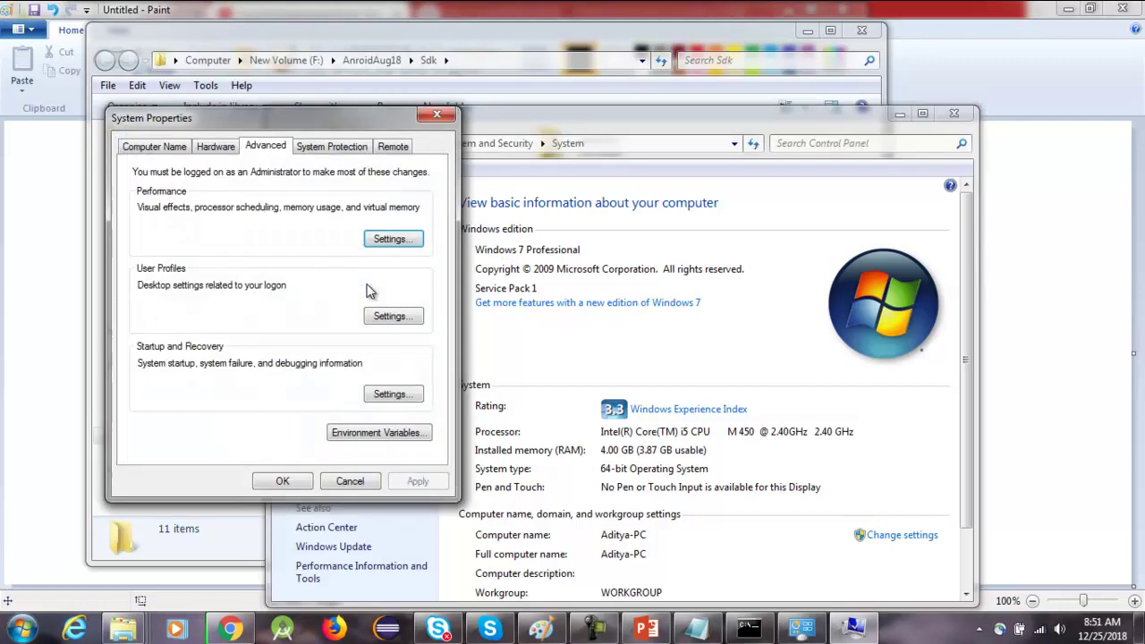
pyautogui.click(356, 433)
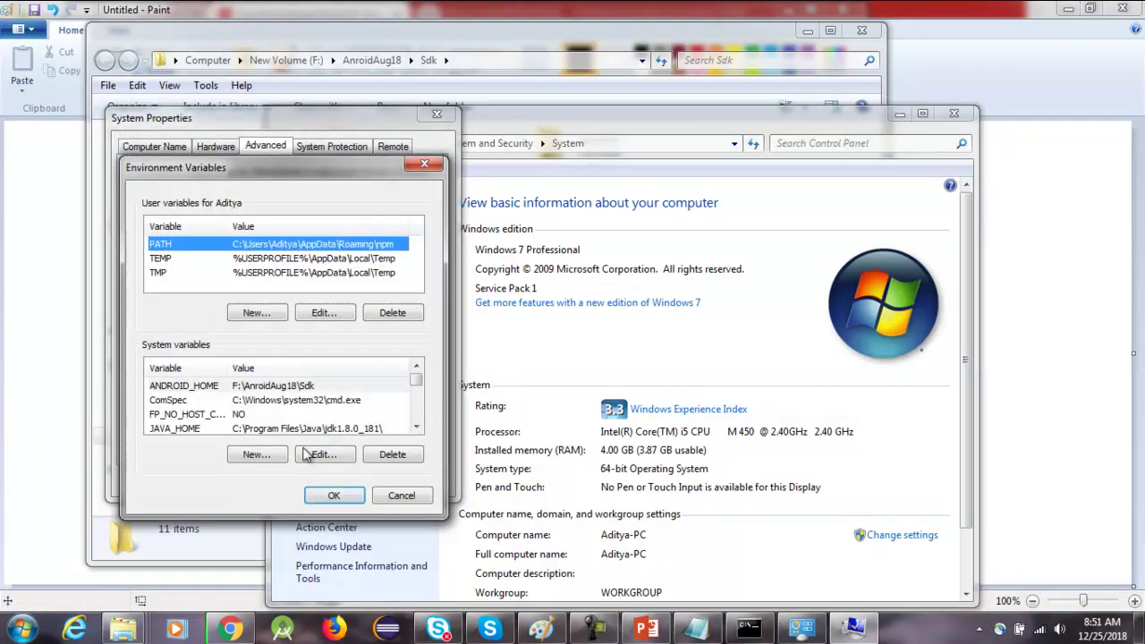
# - Try to create a system variable named ANDROID_HOME with the value F:\AnroidAug18\Sdk, and cancel it
pyautogui.click(225, 386)
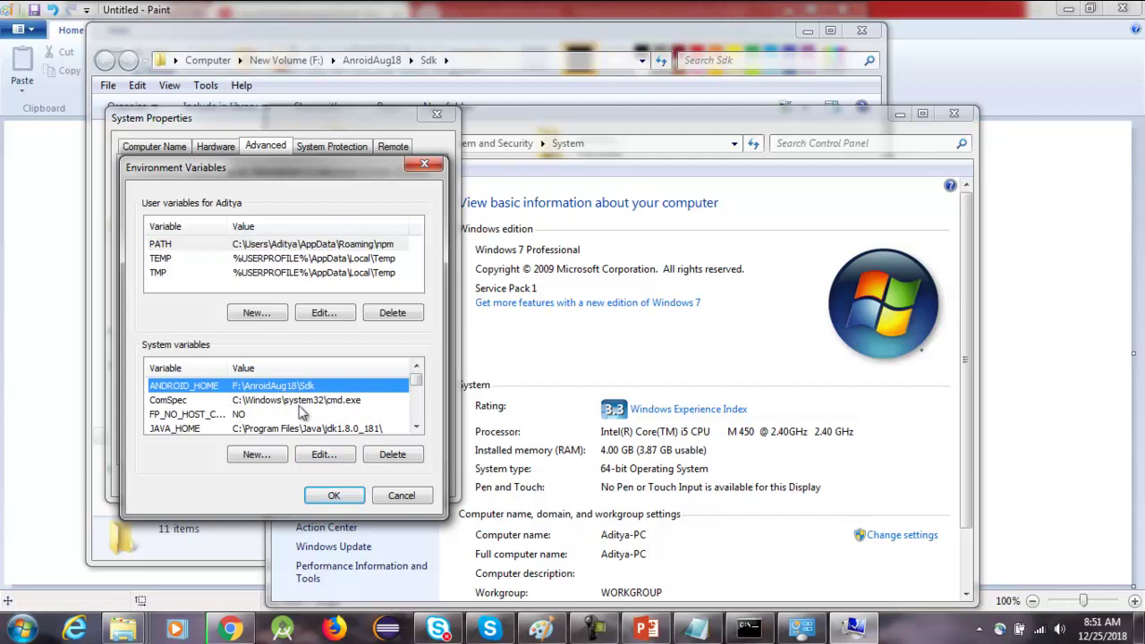
pyautogui.click(257, 455)
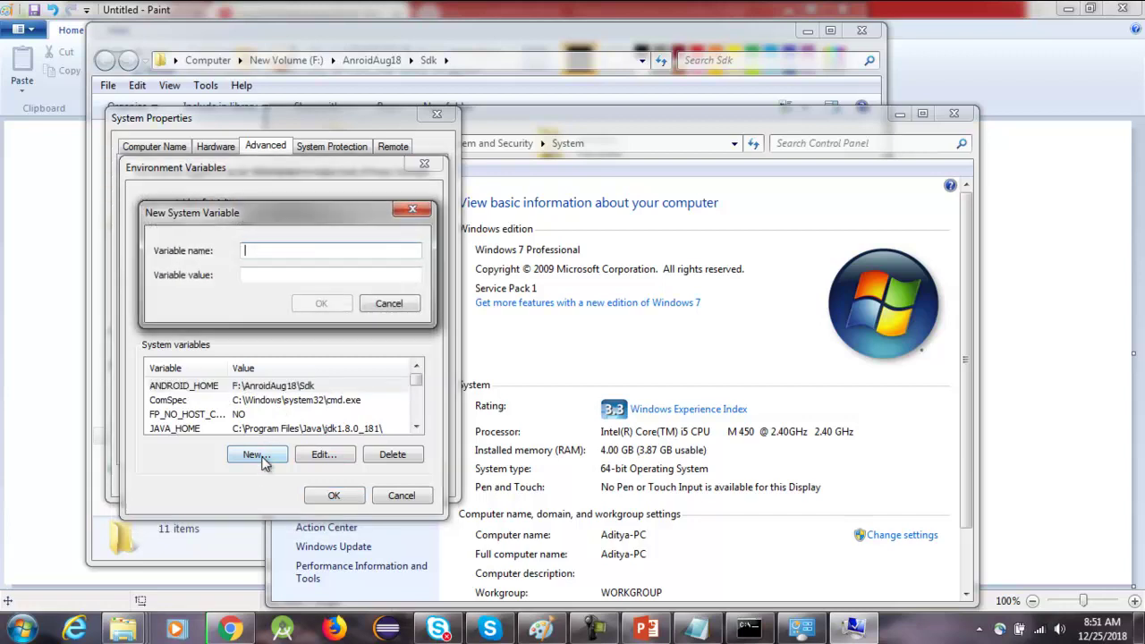
pyautogui.write('ANDROID_HOME')
pyautogui.click(310, 275)
pyautogui.write('F:\\AnroidAug18\\Sdk')
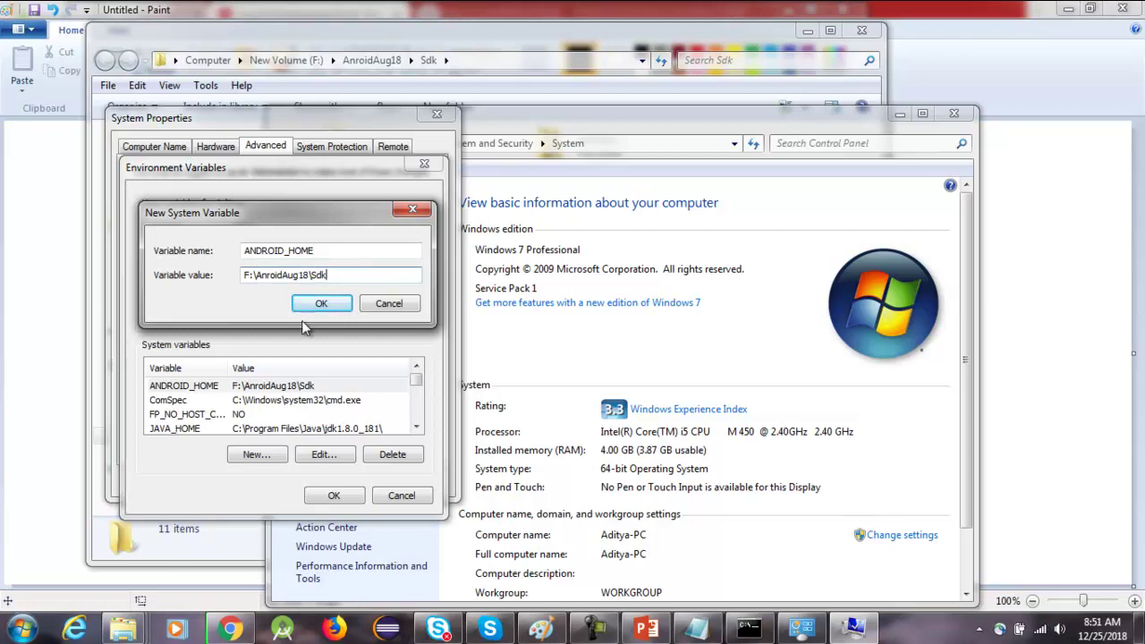
pyautogui.click(373, 306)
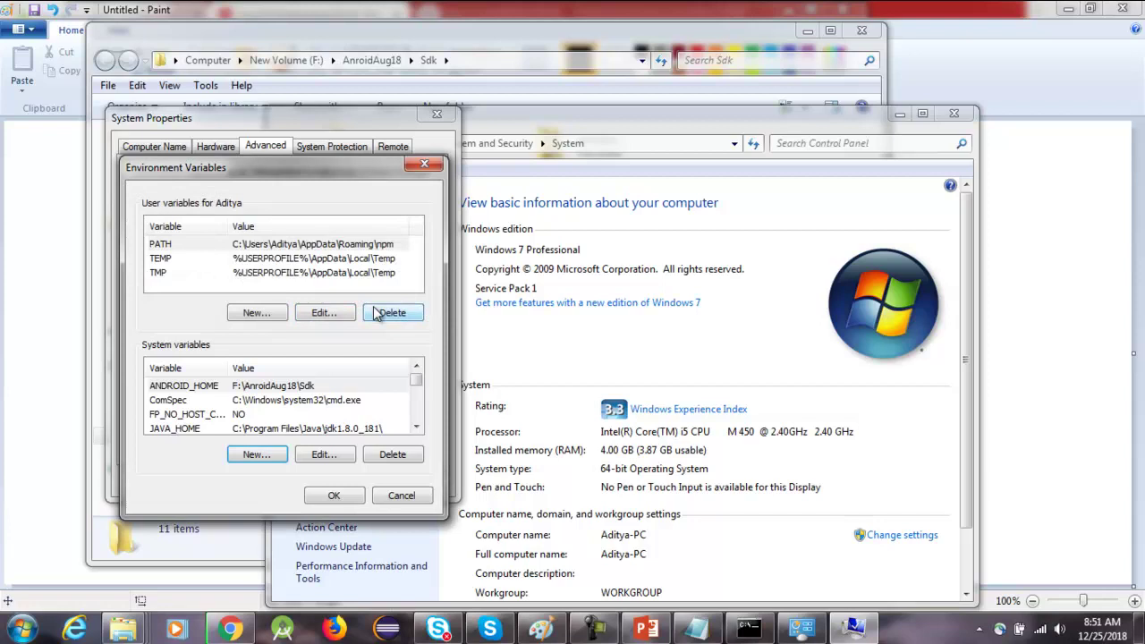
# - Locate the Path entry among the system variables and open it for editing
pyautogui.click(237, 387)
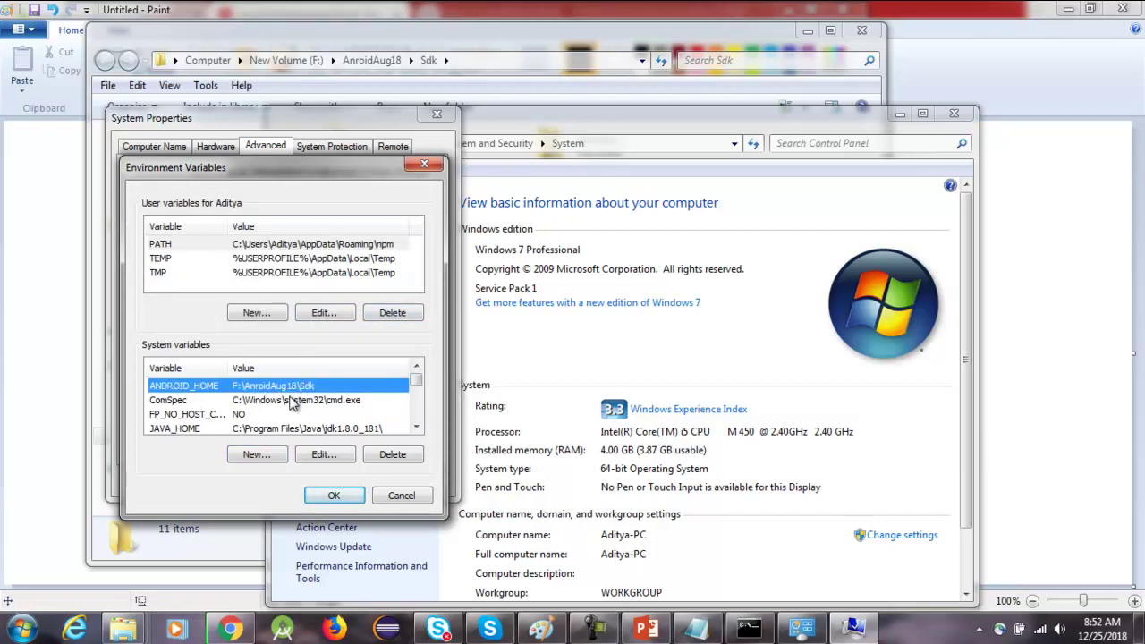
pyautogui.click(416, 428)
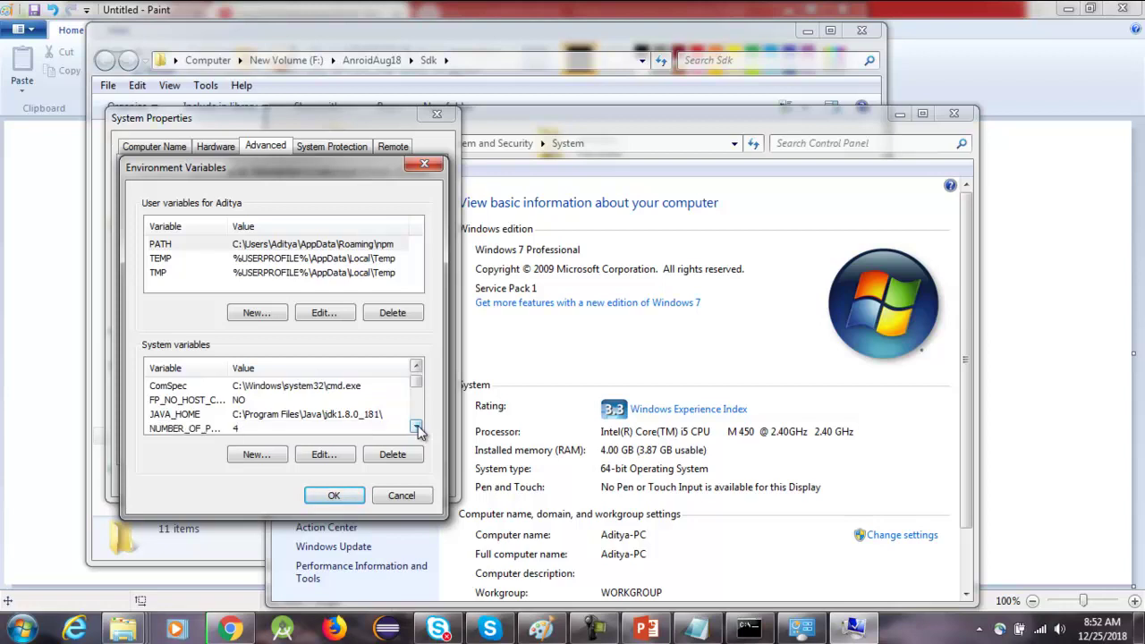
pyautogui.click(416, 428)
pyautogui.click(416, 428)
pyautogui.click(416, 427)
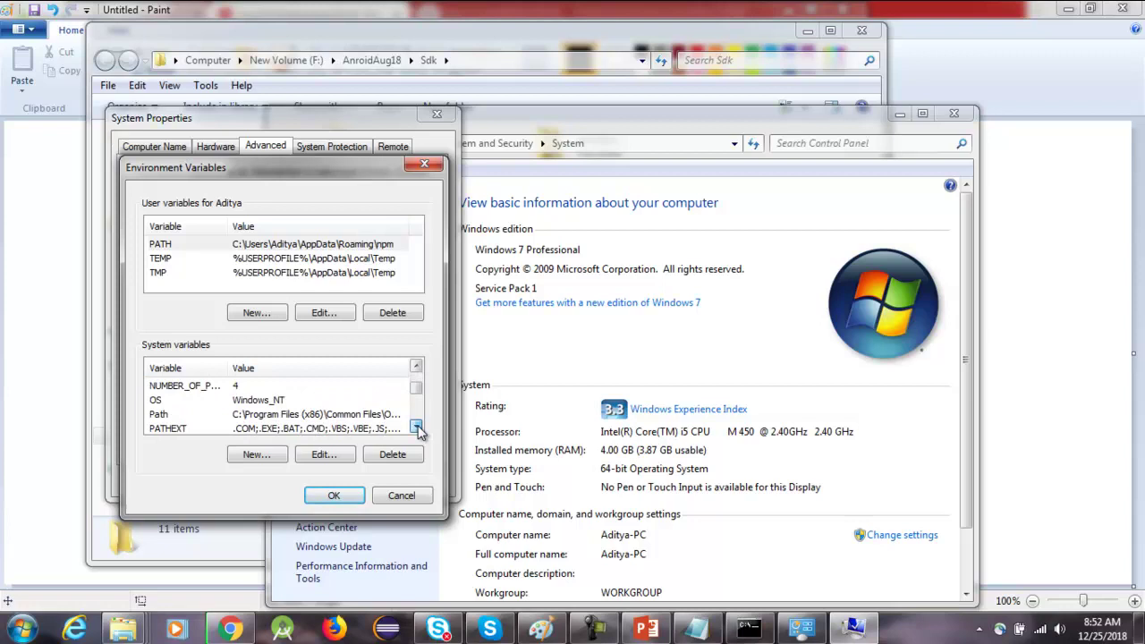
pyautogui.click(320, 415)
pyautogui.click(320, 457)
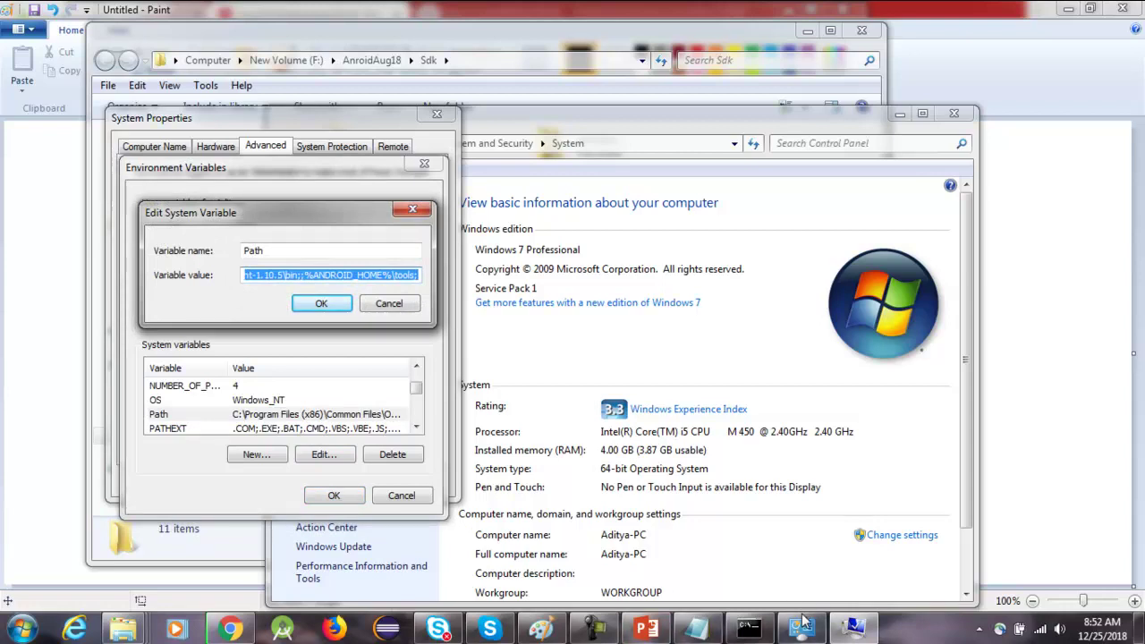
# - Switch to Notepad and write the entry %ANDROID_HOME%\platform-tools; on a separate line below the existing path text
pyautogui.click(697, 629)
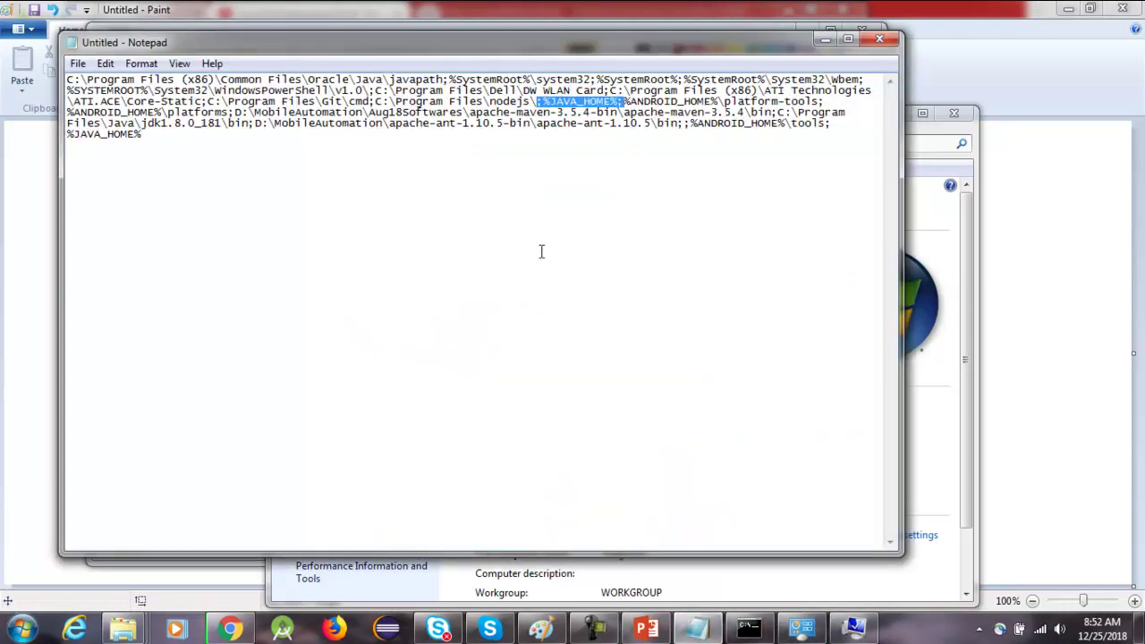
pyautogui.click(318, 170)
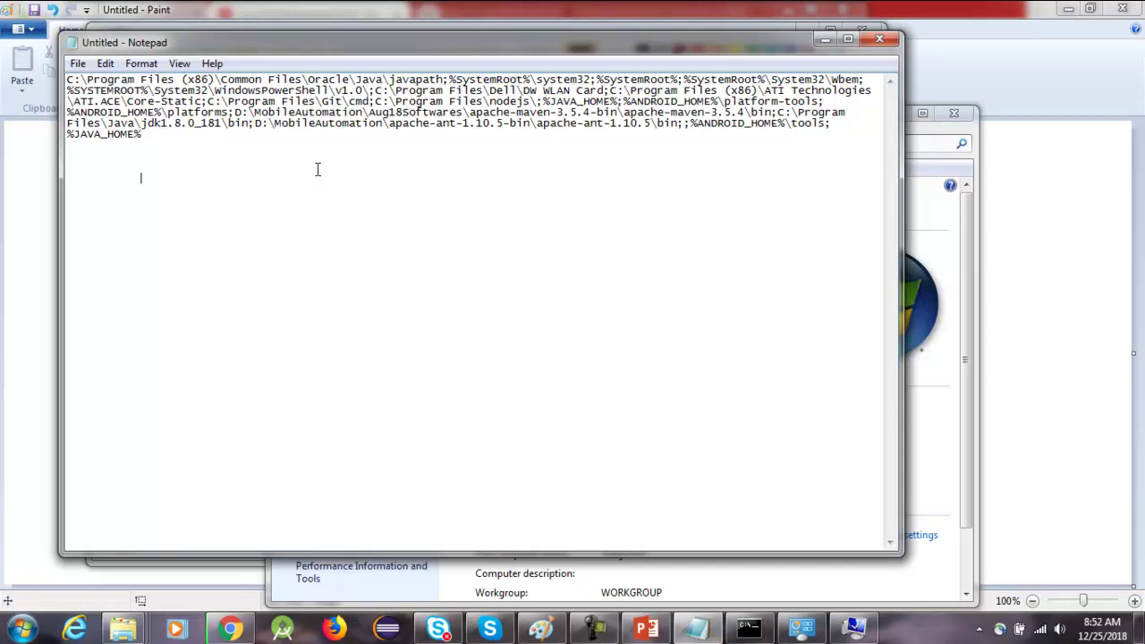
pyautogui.write('%ANDROID_HOME%')
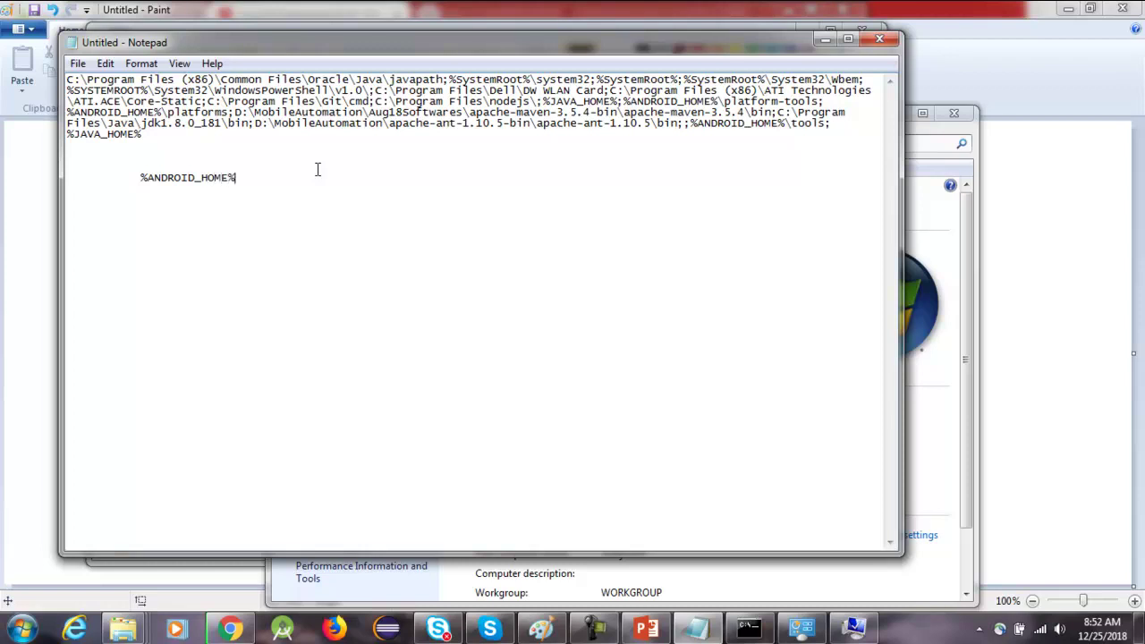
pyautogui.write('\\platform-tools;')
# - Append %ANDROID_HOME%\tools;%ANDROID_HOME%\platforms; to the platform-tools entry, reusing the copied variable prefix
pyautogui.click(237, 178)
pyautogui.moveTo(241, 177); pyautogui.dragTo(139, 177)
pyautogui.hotkey('ctrl', 'c')
pyautogui.click(385, 179)
pyautogui.hotkey('ctrl', 'v')
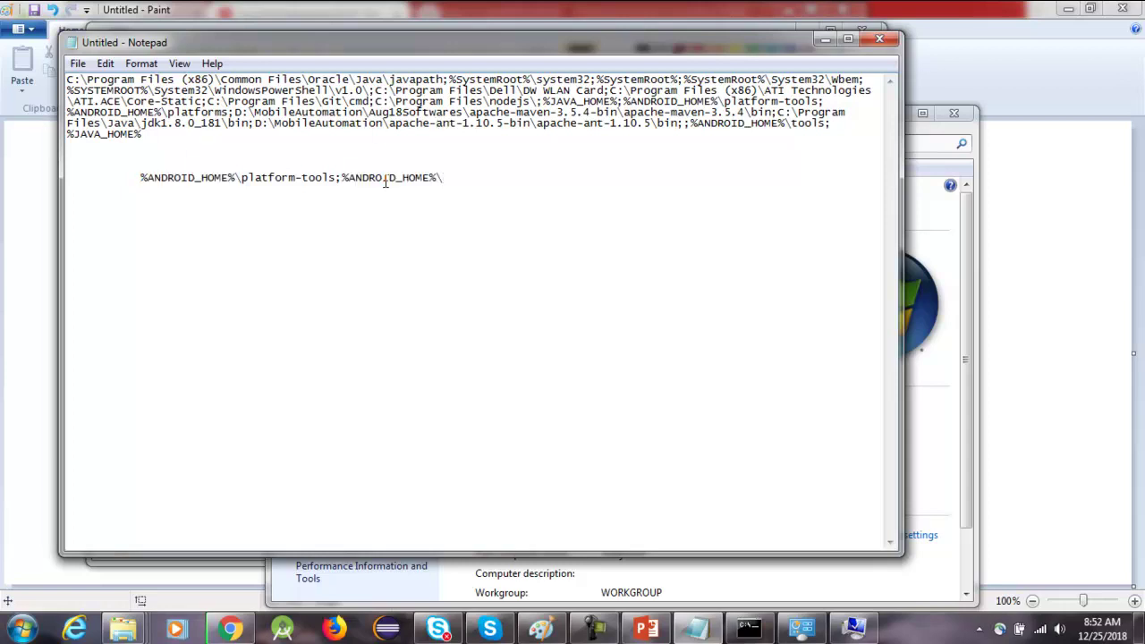
pyautogui.write('tools;')
pyautogui.hotkey('ctrl', 'v')
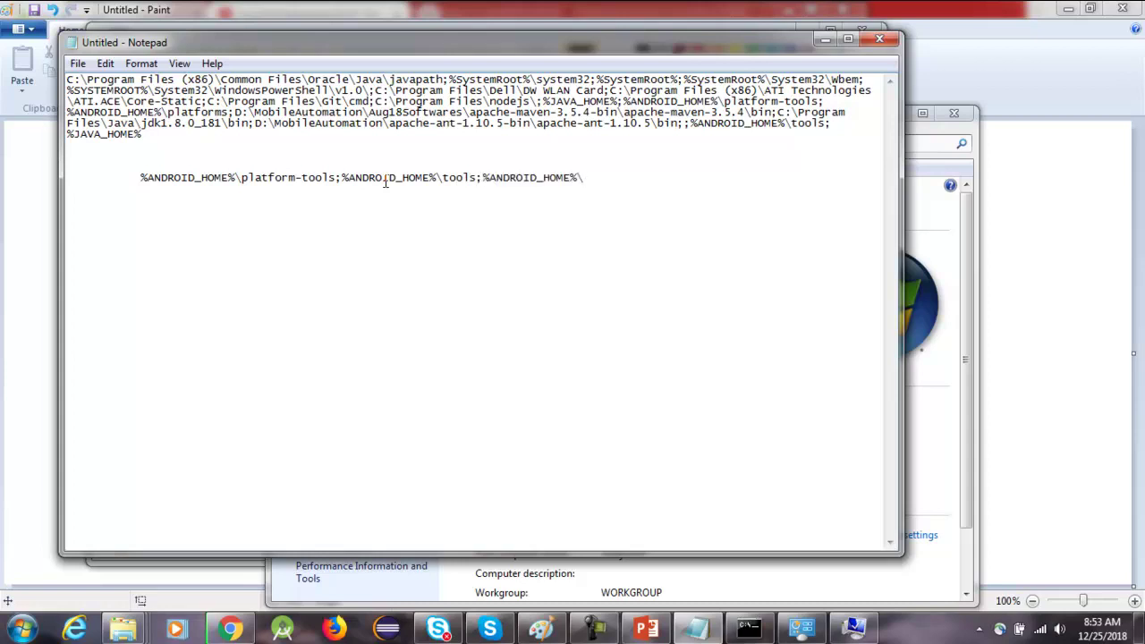
pyautogui.write('platforms;')
# - Copy the complete ANDROID_HOME path line into a new Paint text box below the SDK note
pyautogui.moveTo(612, 177); pyautogui.dragTo(580, 175)
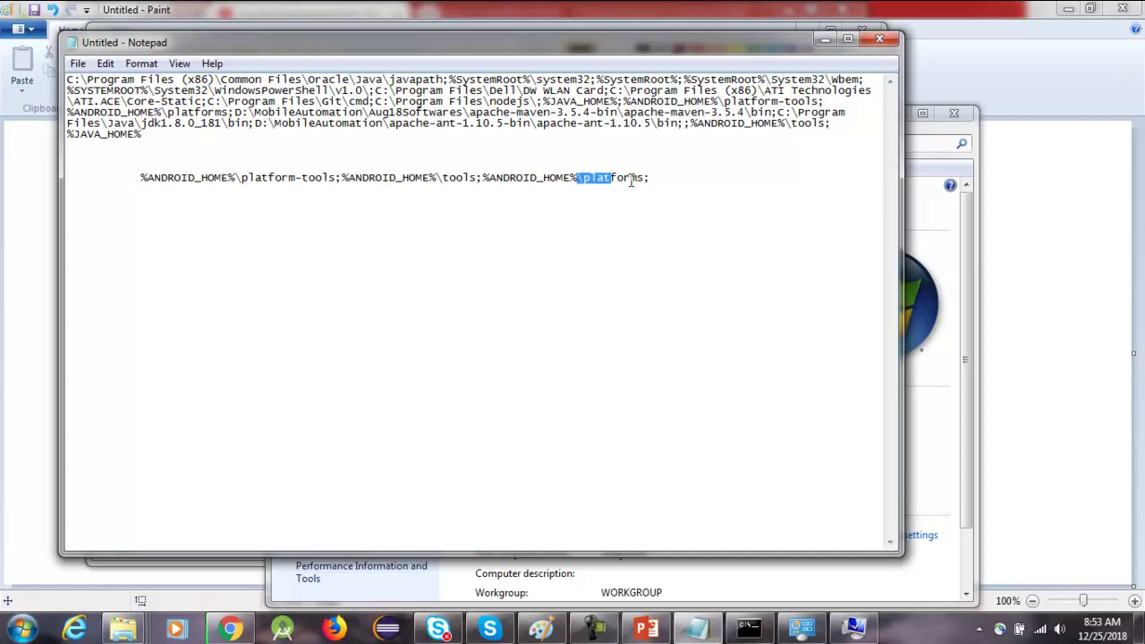
pyautogui.moveTo(652, 177); pyautogui.dragTo(142, 178)
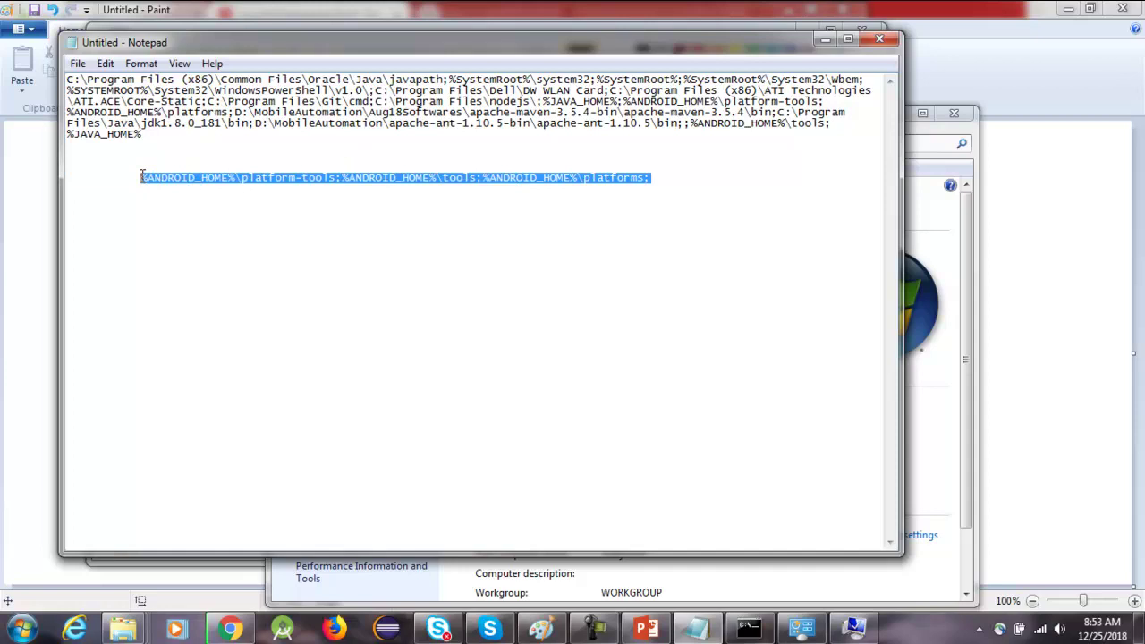
pyautogui.click(1018, 361)
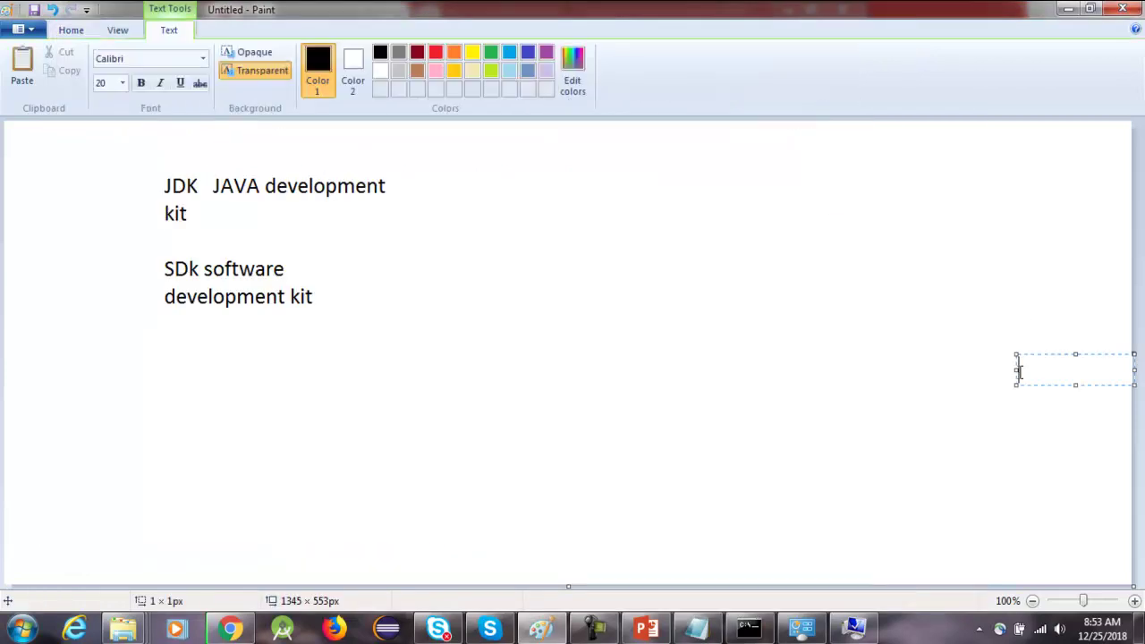
pyautogui.click(205, 381)
pyautogui.click(242, 376)
pyautogui.hotkey('ctrl', 'v')
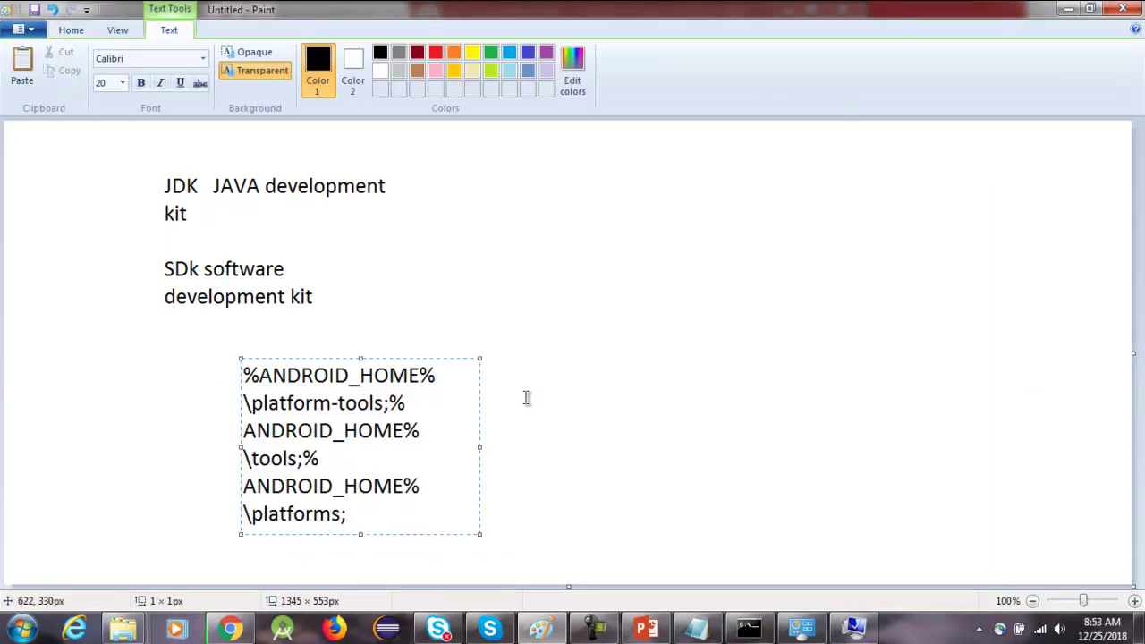
# - Widen the pasted text box on both sides so the path fits on one line, and commit the text
pyautogui.moveTo(480, 447); pyautogui.dragTo(1121, 373)
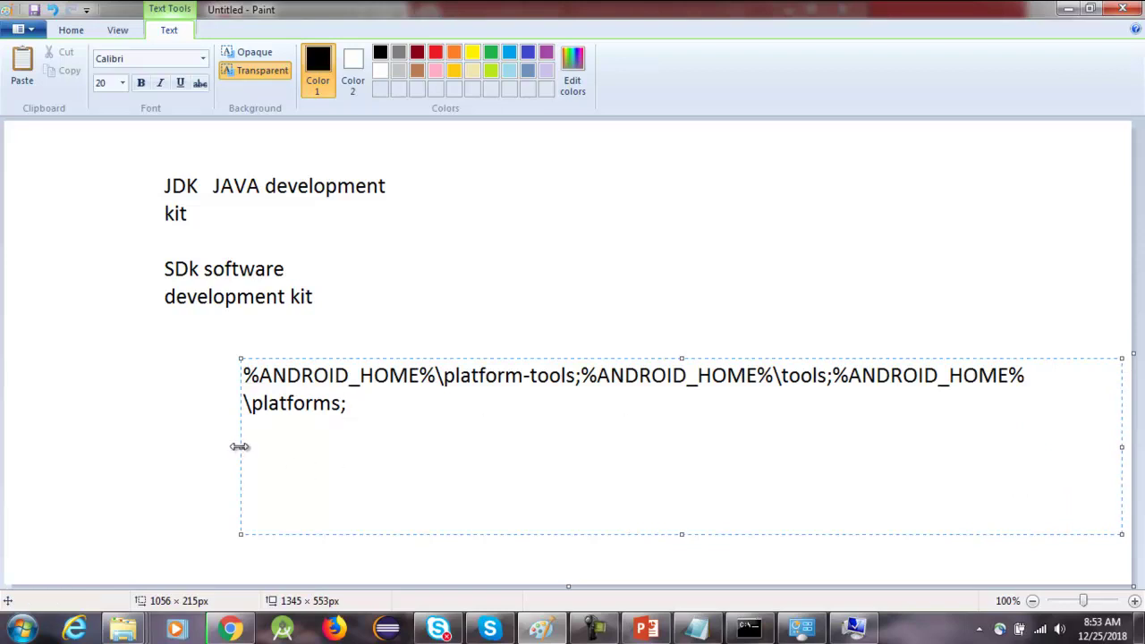
pyautogui.moveTo(240, 446); pyautogui.dragTo(79, 420)
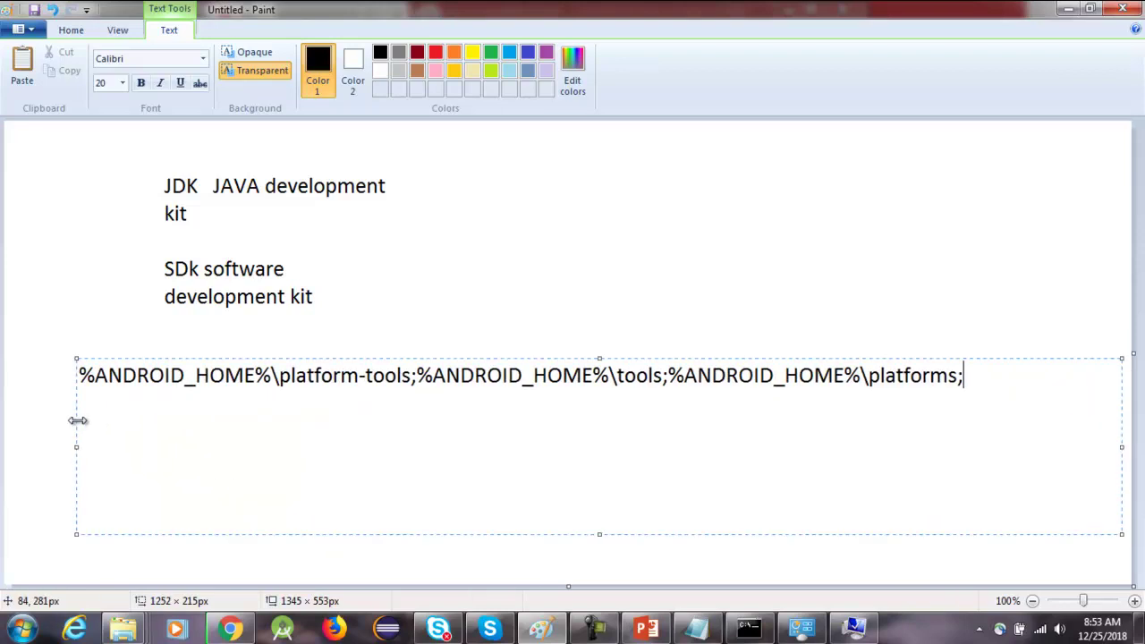
pyautogui.click(478, 236)
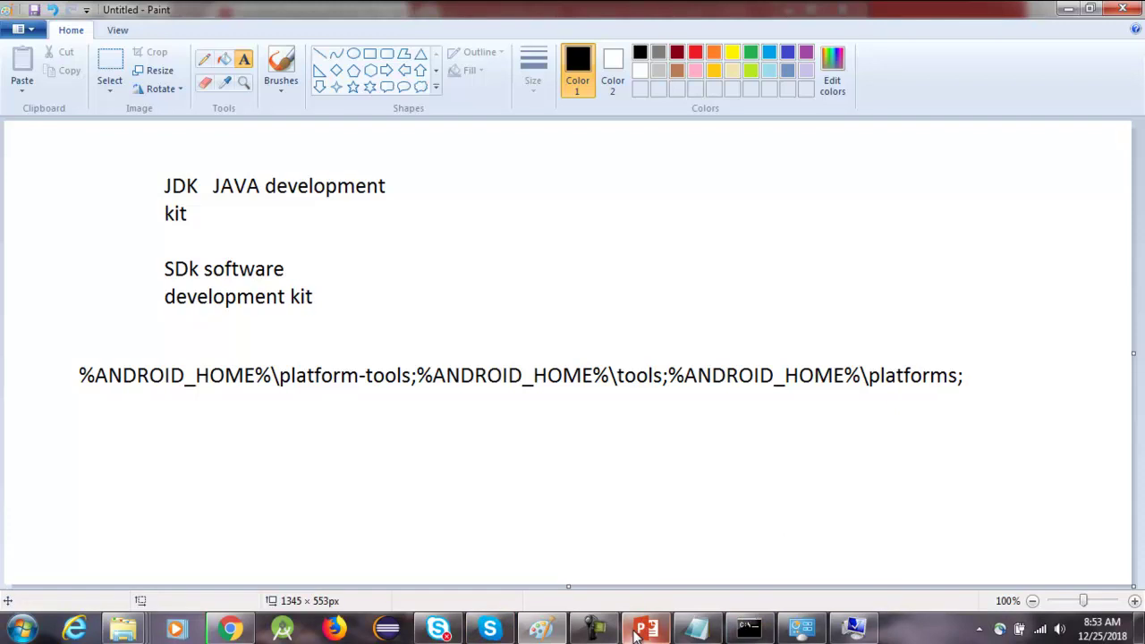
# - Return to the system Path variable, go to the end of its value and cancel the edit
pyautogui.click(854, 629)
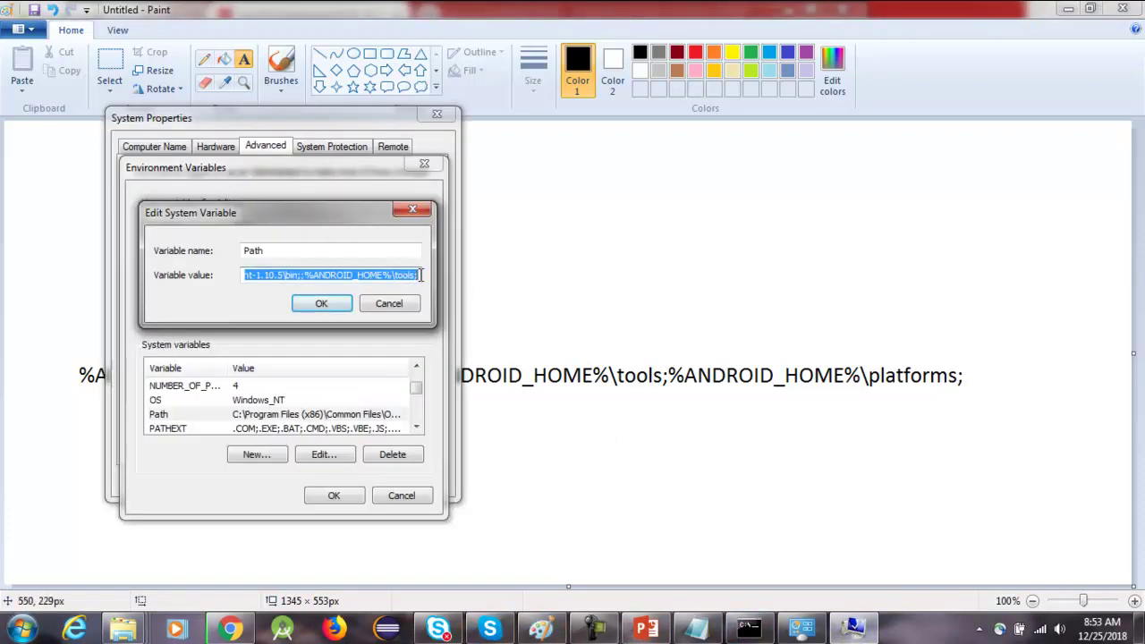
pyautogui.click(420, 275)
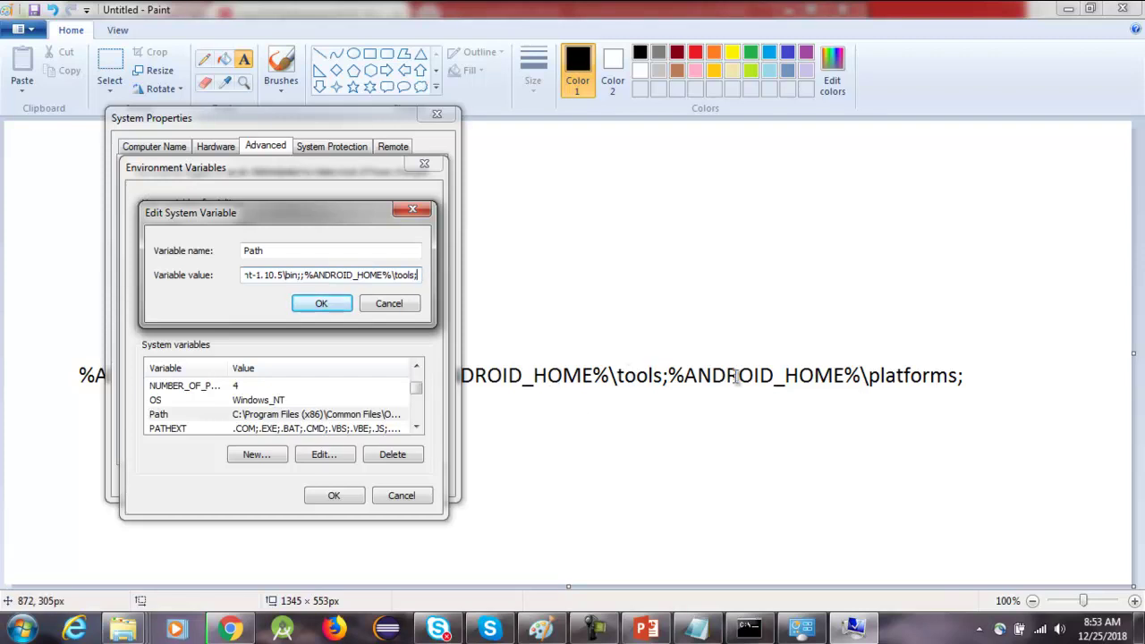
pyautogui.click(386, 306)
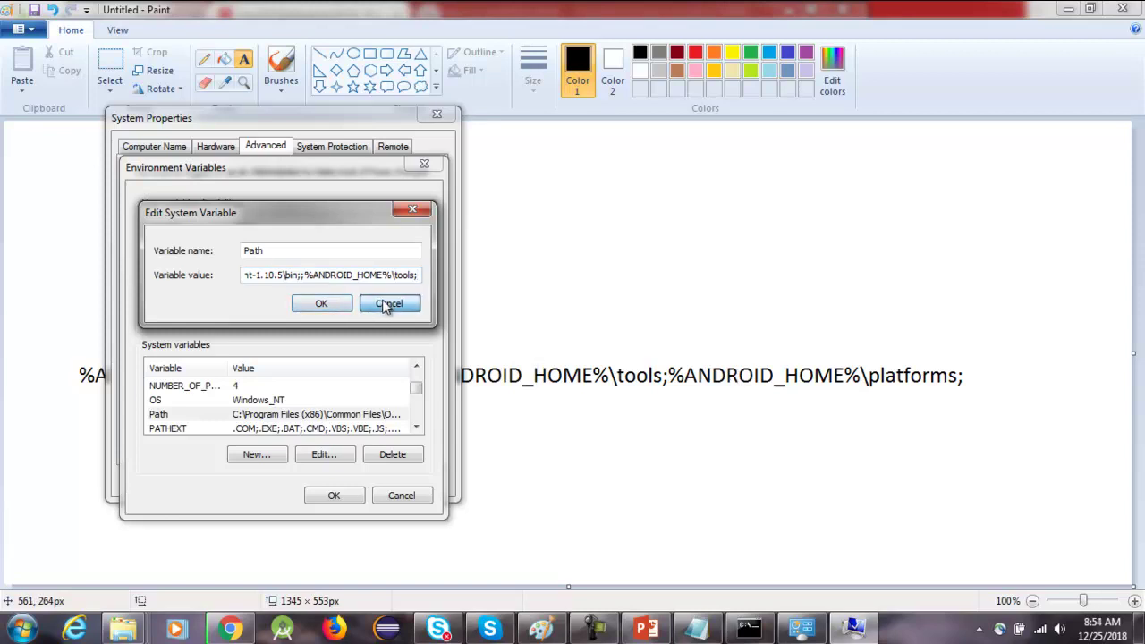
# - Confirm the environment variables and system properties dialogs, and close the old Command Prompt window
pyautogui.click(333, 494)
pyautogui.click(295, 481)
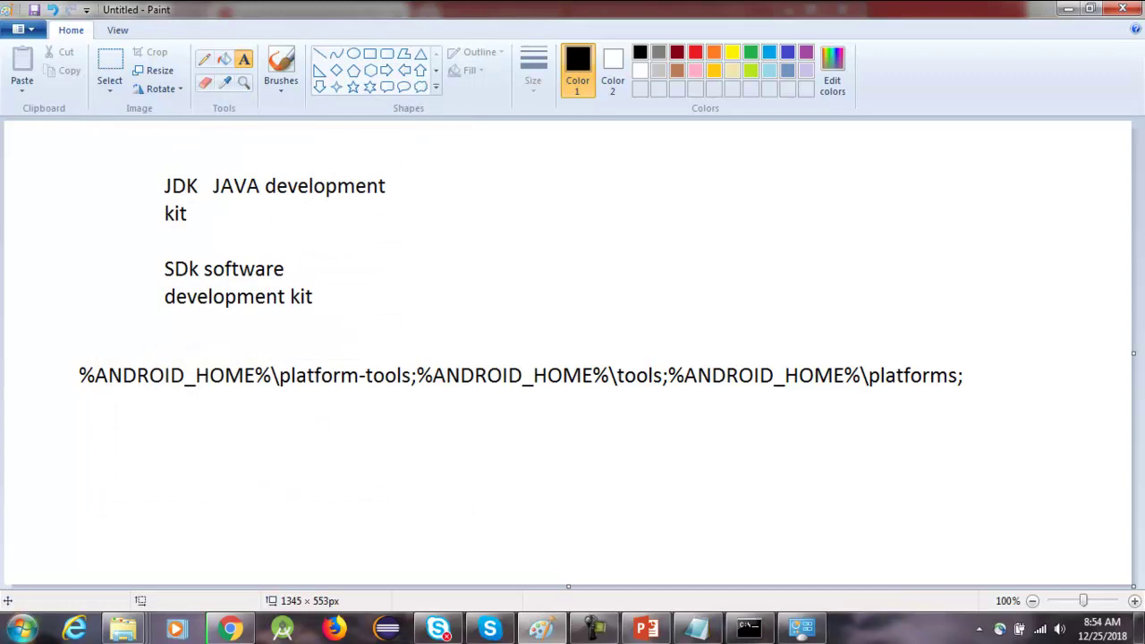
pyautogui.click(22, 629)
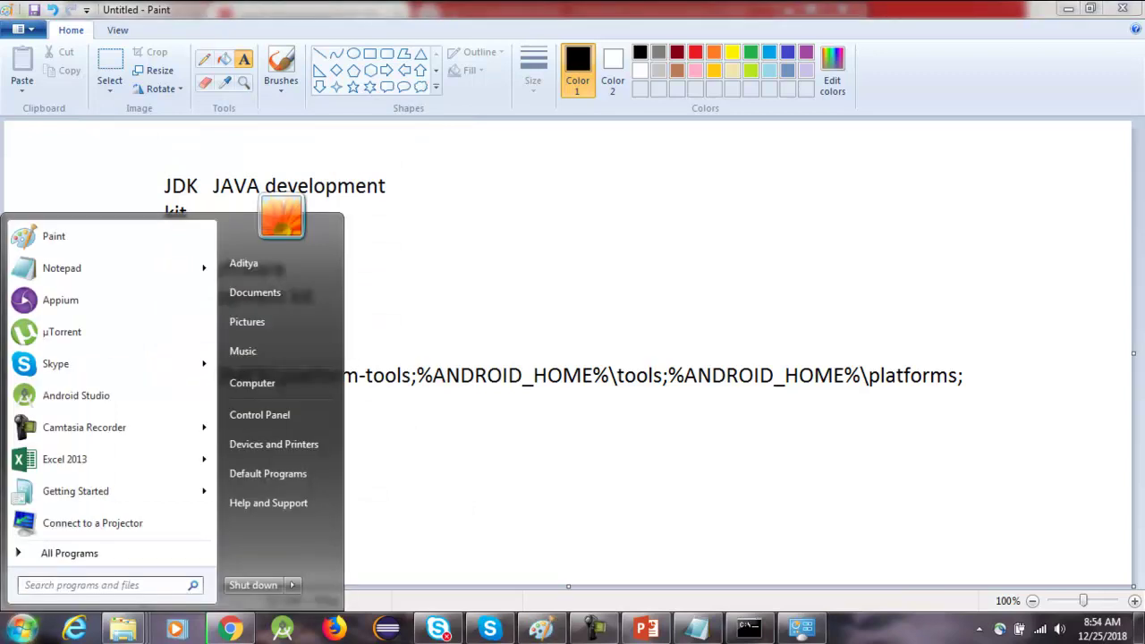
pyautogui.click(748, 629)
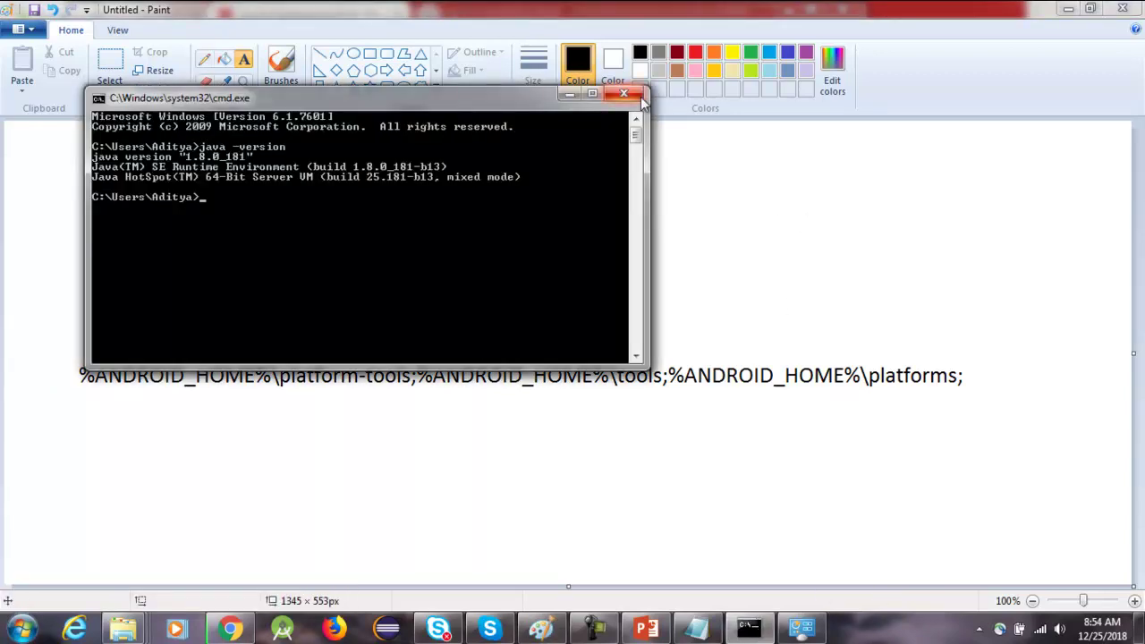
pyautogui.click(639, 99)
# - Open a new Command Prompt and run the android command to check the SDK path setup
pyautogui.click(36, 633)
pyautogui.write('cmd')
pyautogui.press('Return')
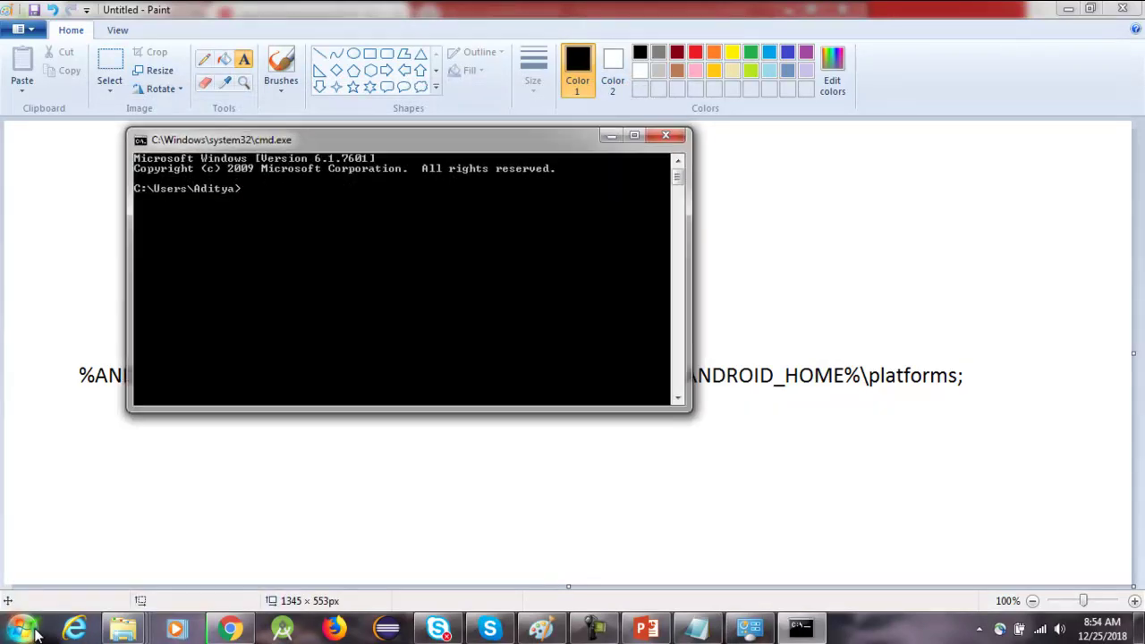
pyautogui.write('android')
pyautogui.press('Return')
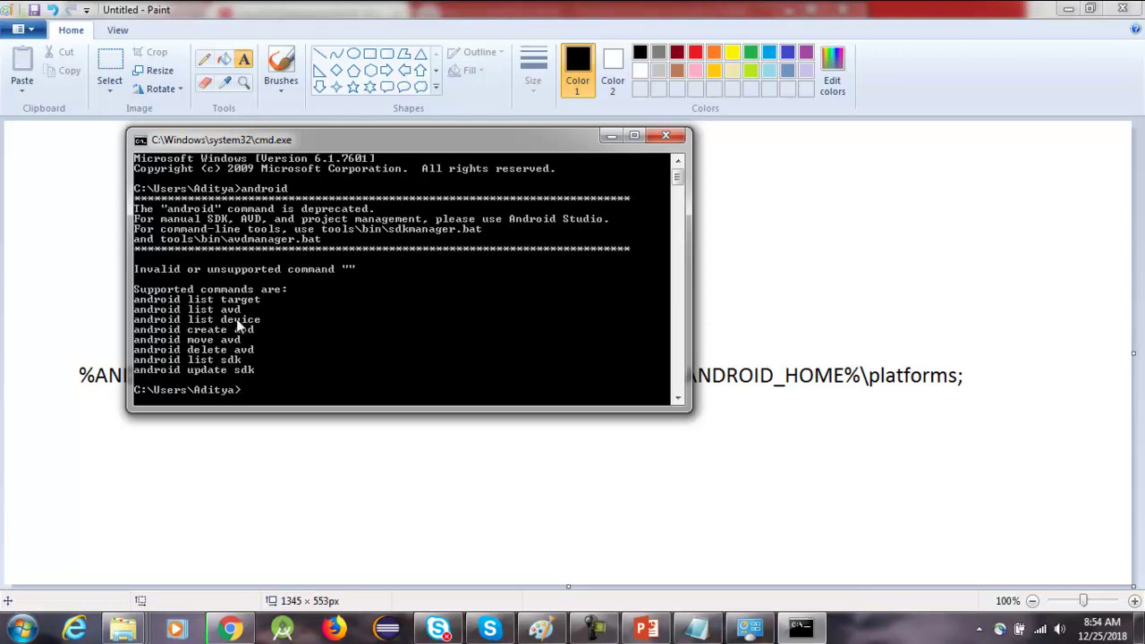
# - Open the tools folder inside F:\AnroidAug18\Sdk in a maximized window and examine its batch files around traceview.bat
pyautogui.click(125, 632)
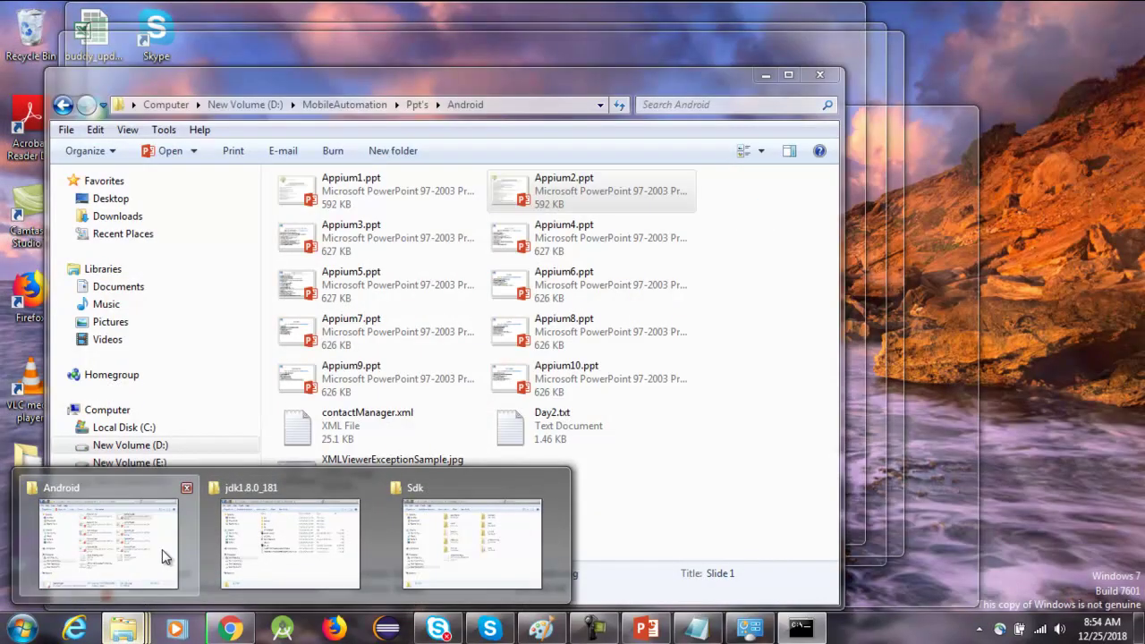
pyautogui.click(163, 551)
pyautogui.click(125, 631)
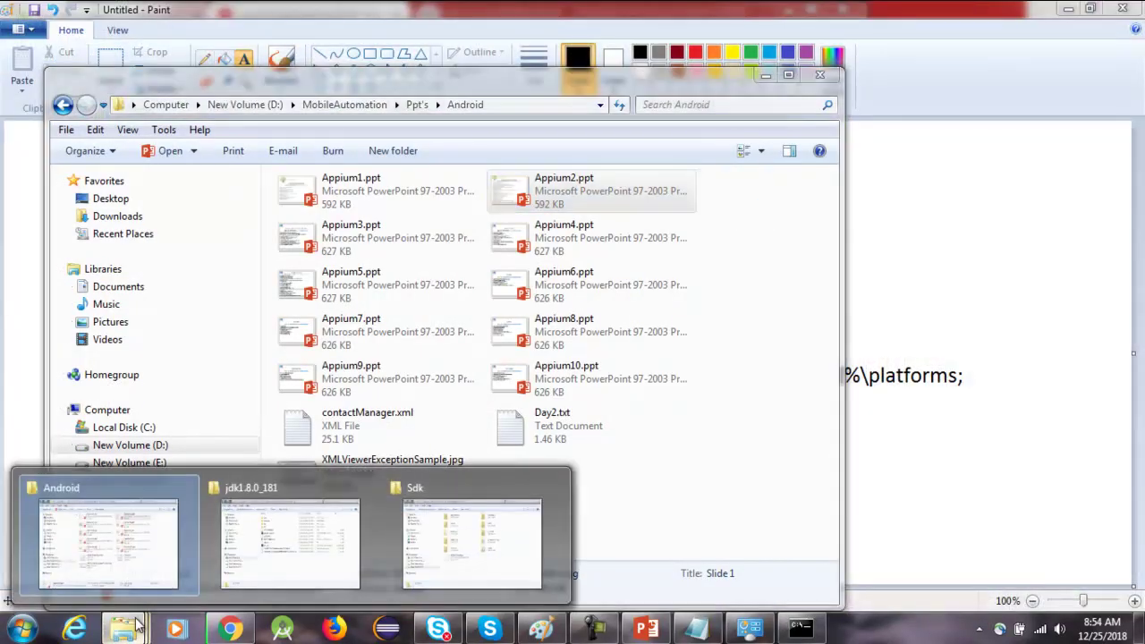
pyautogui.click(421, 527)
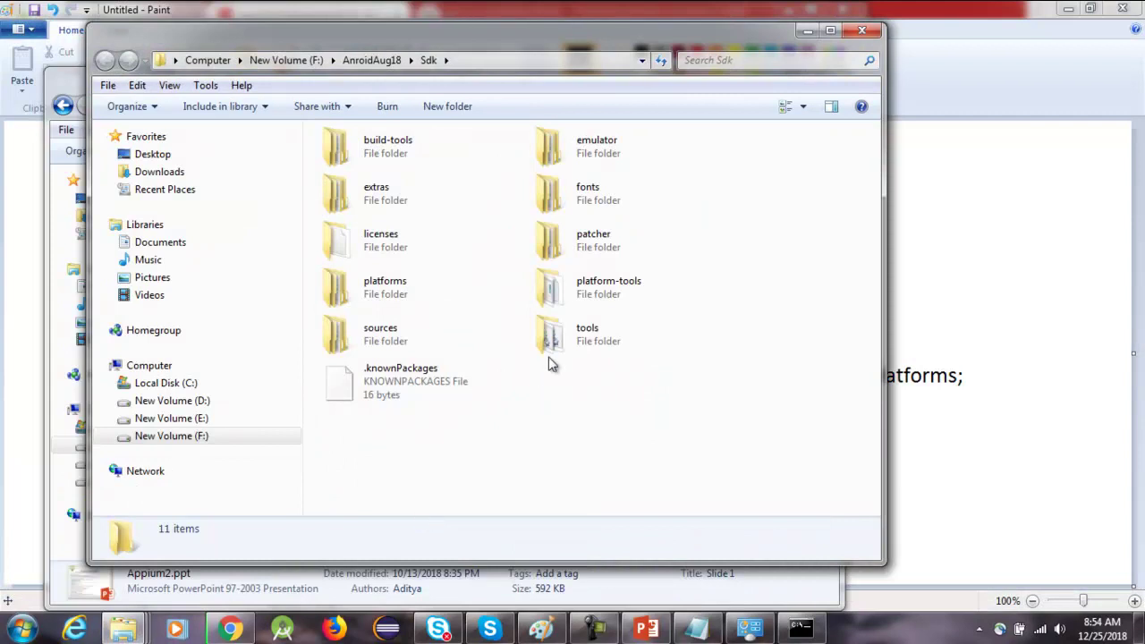
pyautogui.doubleClick(627, 329)
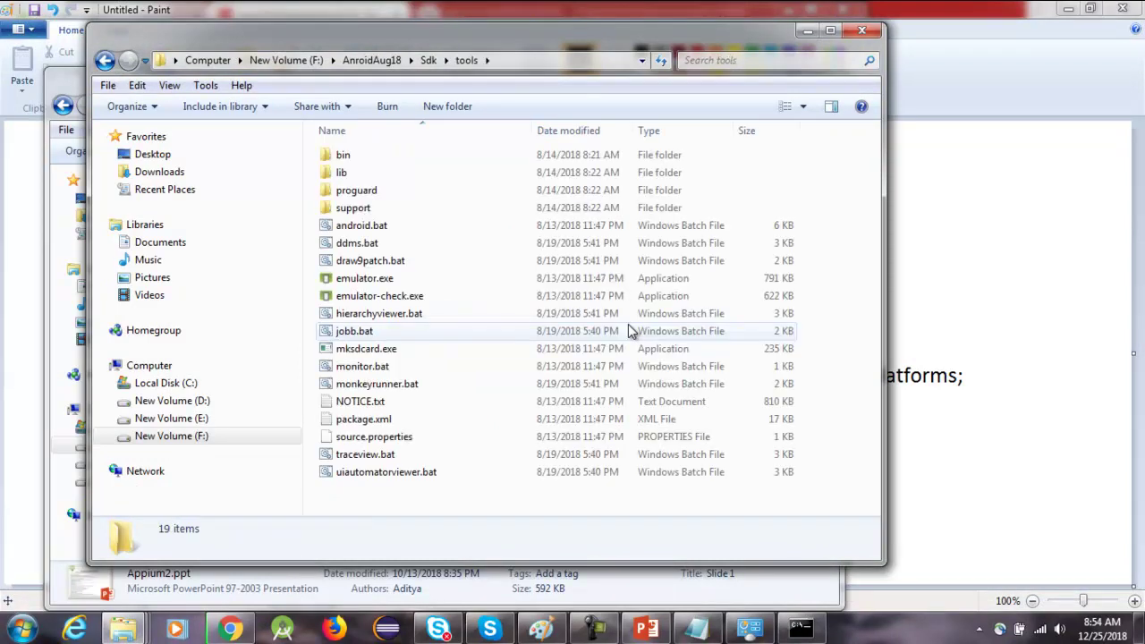
pyautogui.click(428, 60)
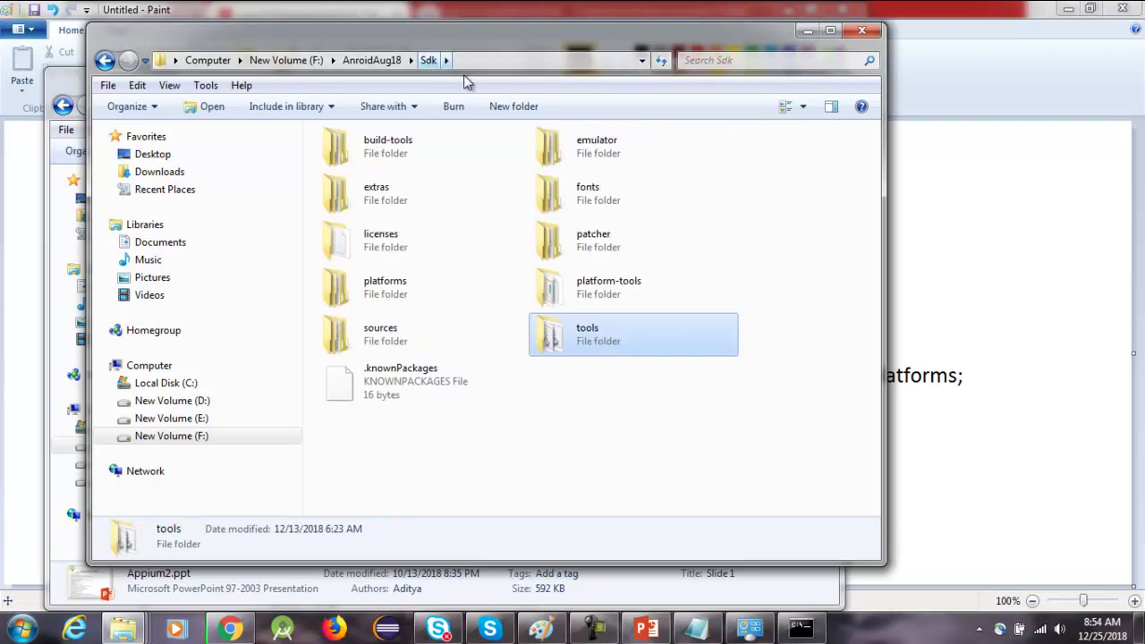
pyautogui.doubleClick(599, 336)
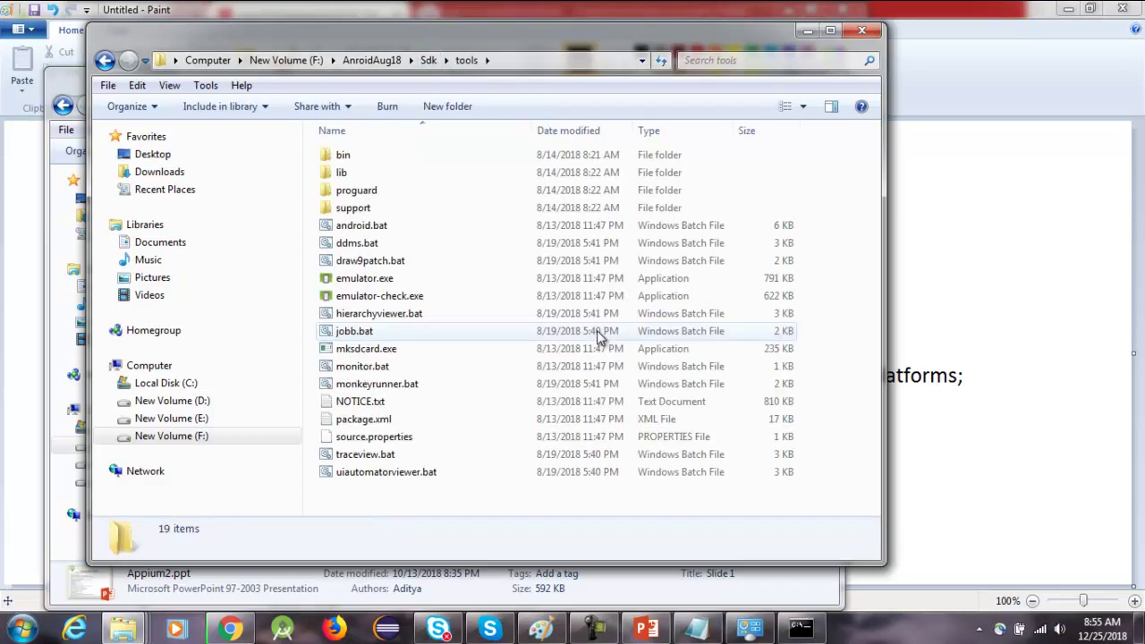
pyautogui.click(829, 30)
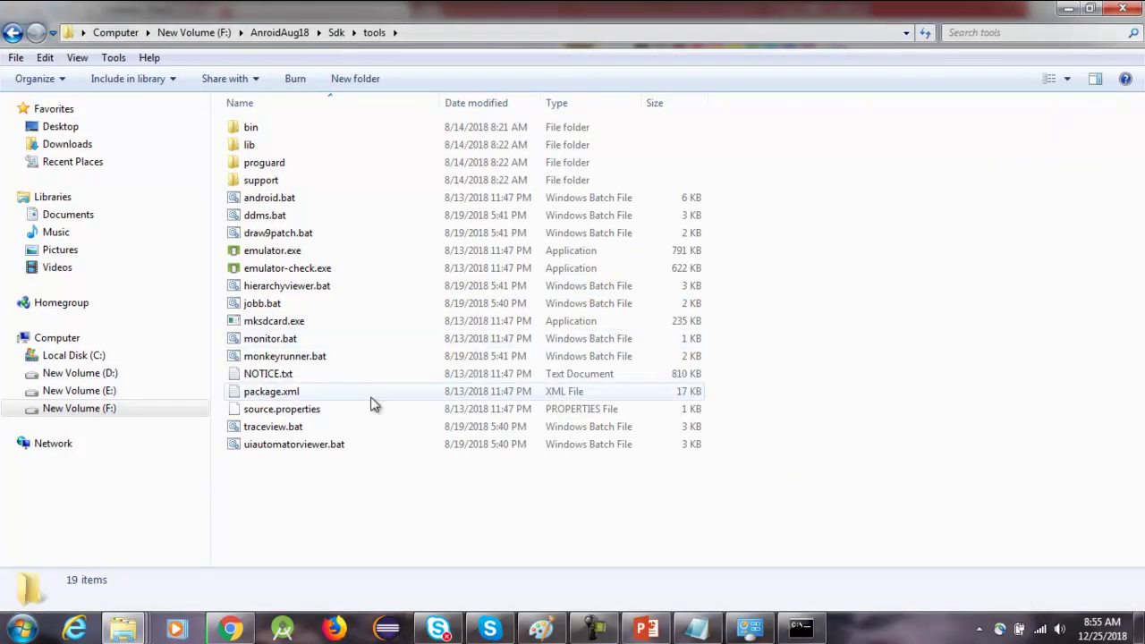
pyautogui.click(306, 426)
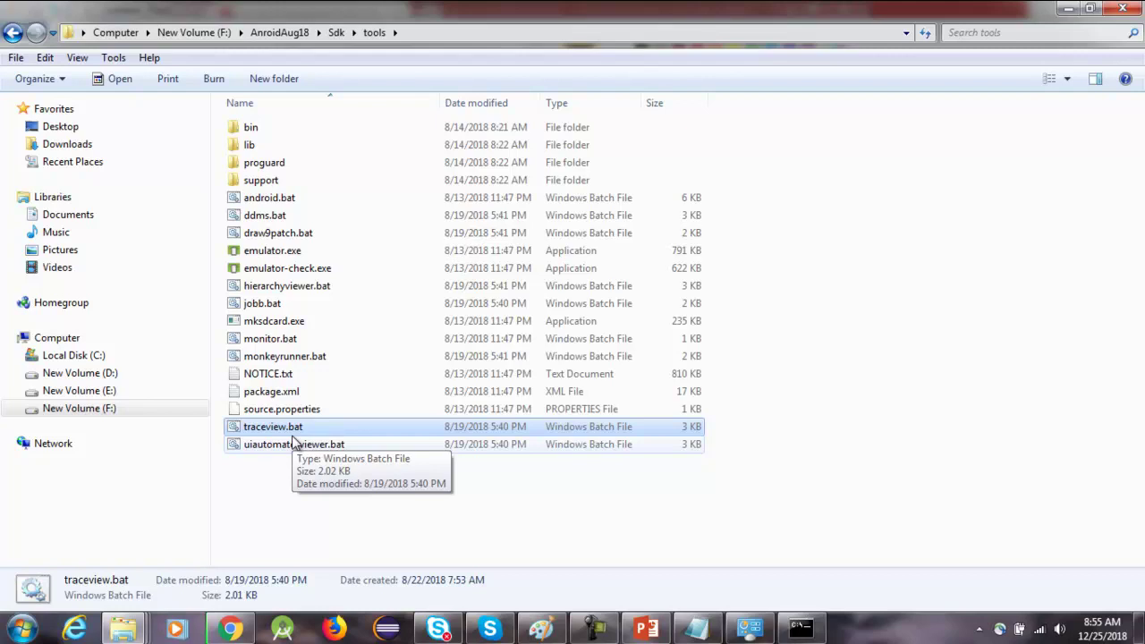
# - Clear the file selection in the tools folder and switch to the Appium2.ppt presentation in PowerPoint
pyautogui.click(594, 630)
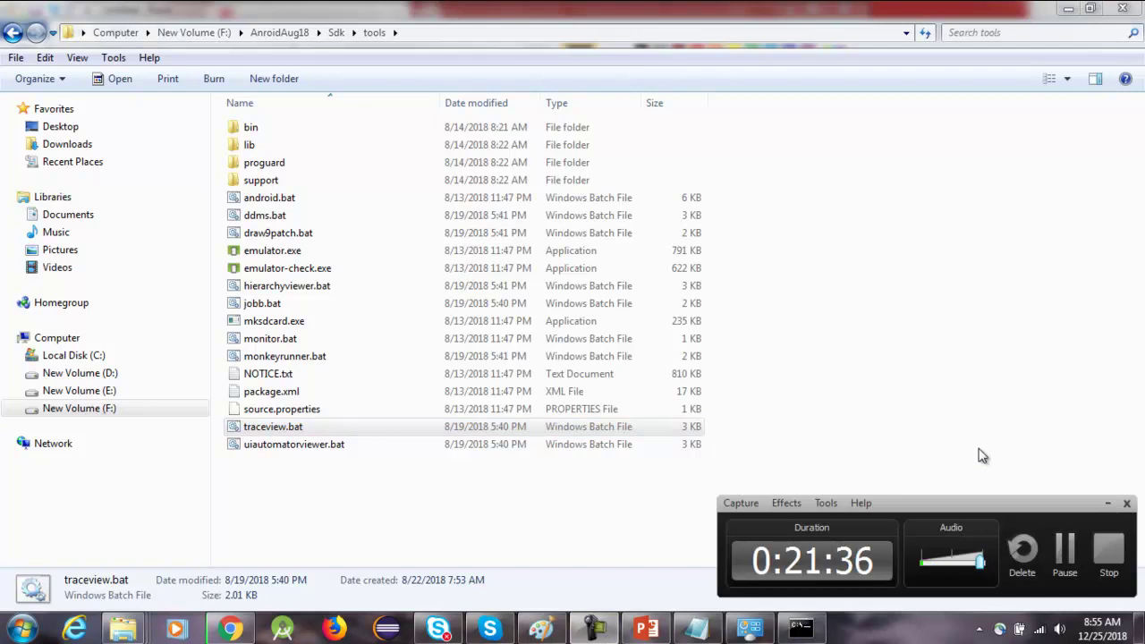
pyautogui.click(1107, 509)
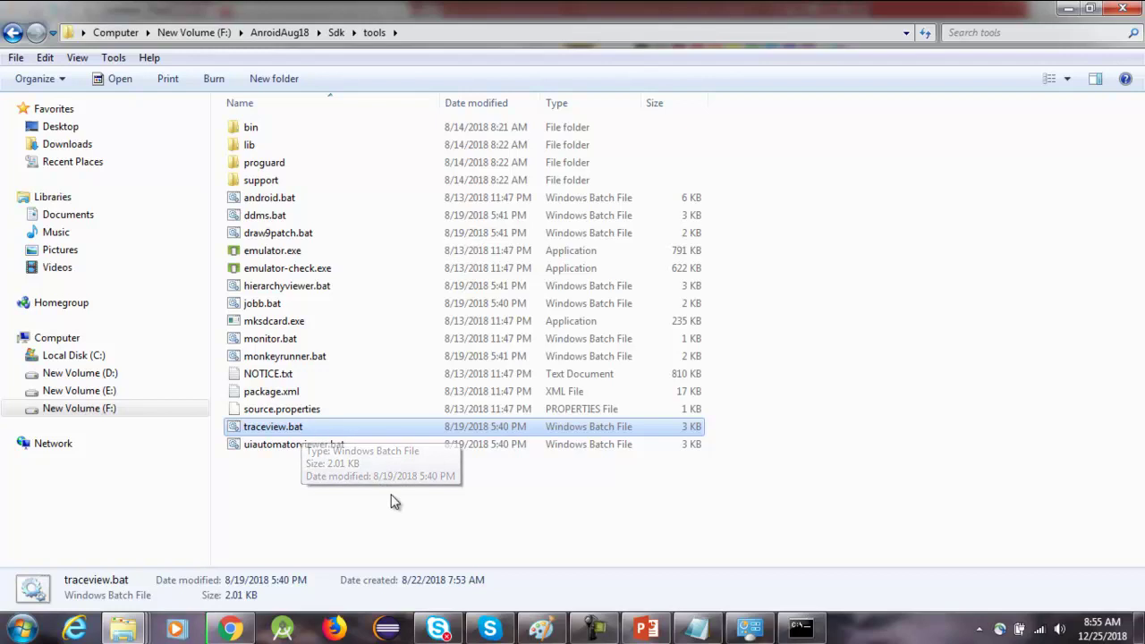
pyautogui.click(387, 545)
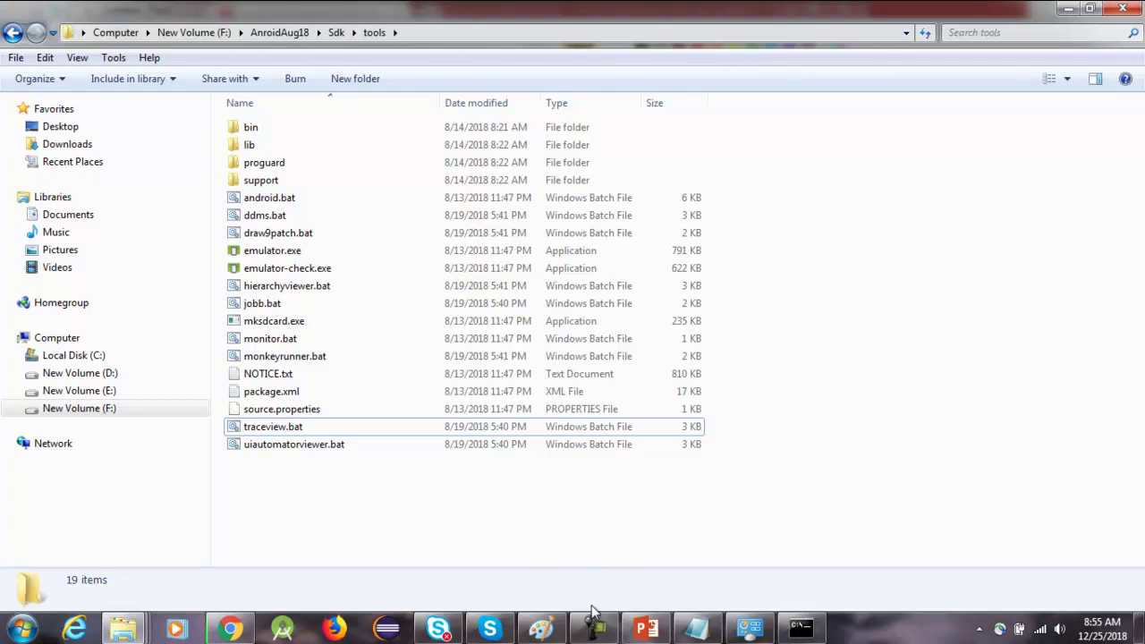
pyautogui.click(646, 629)
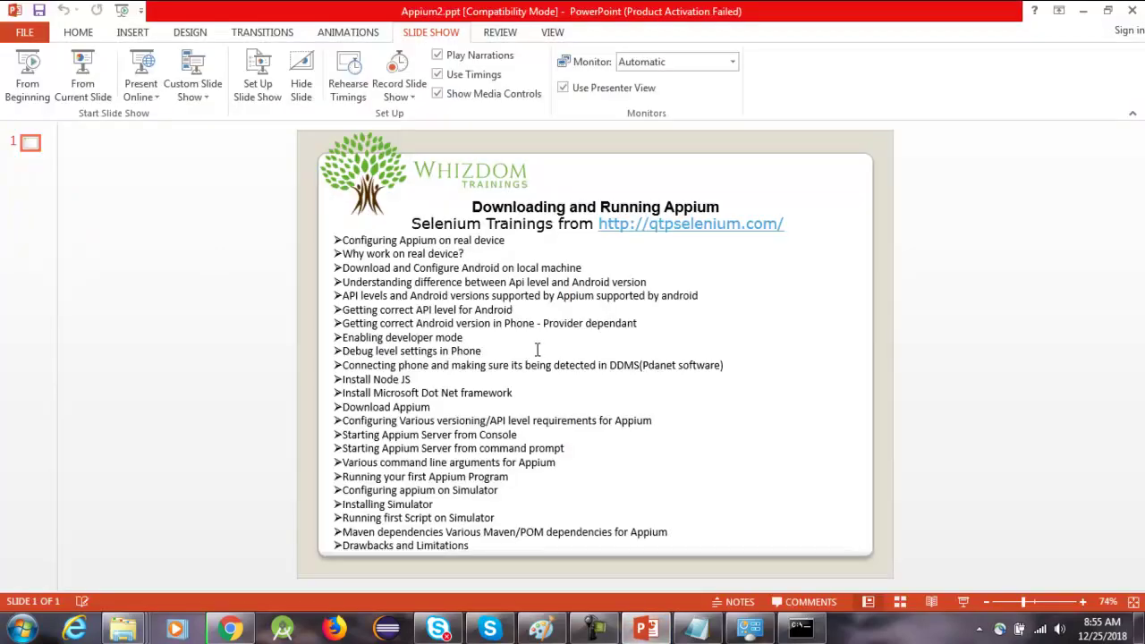
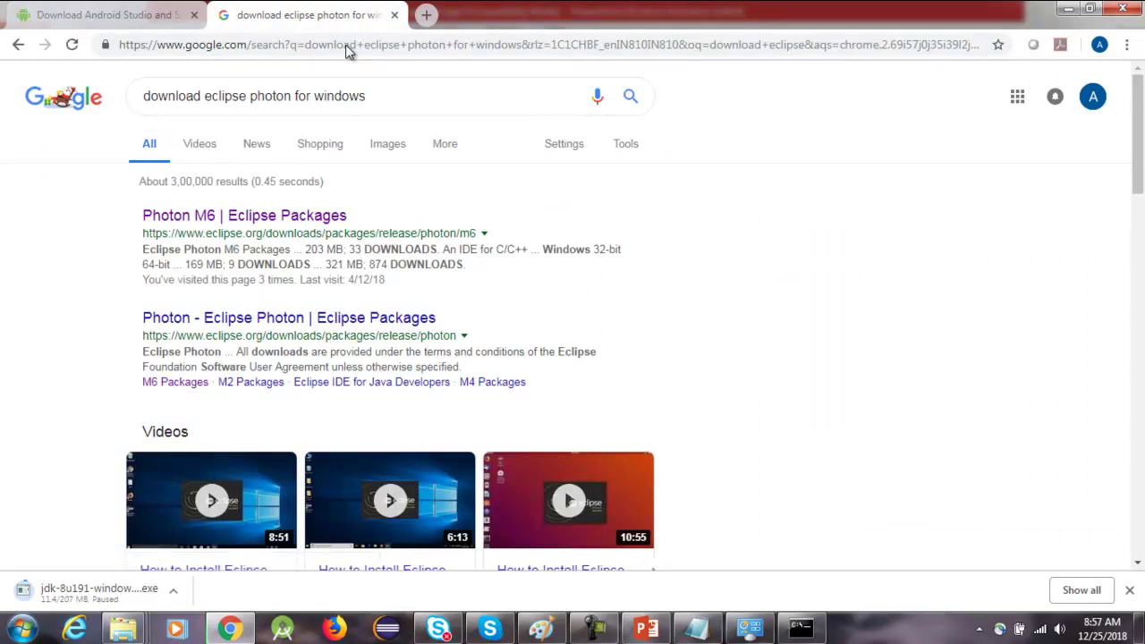
# - Open the Photon M6 Eclipse Packages search result and locate the Windows 64-bit download of Eclipse IDE for Java Developers
pyautogui.click(251, 223)
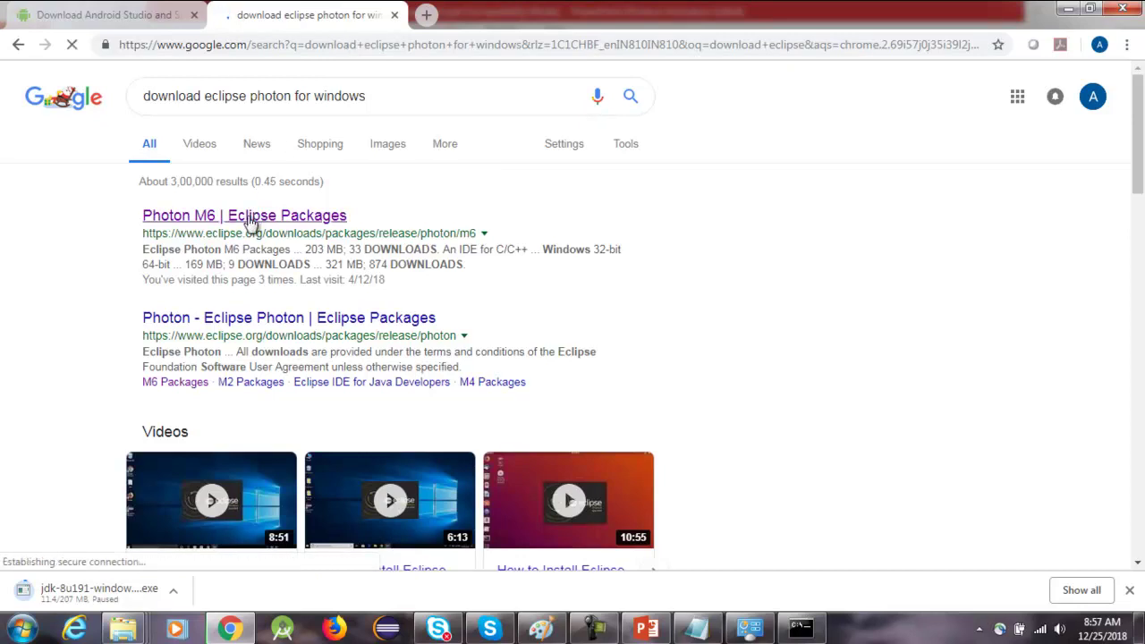
pyautogui.click(595, 631)
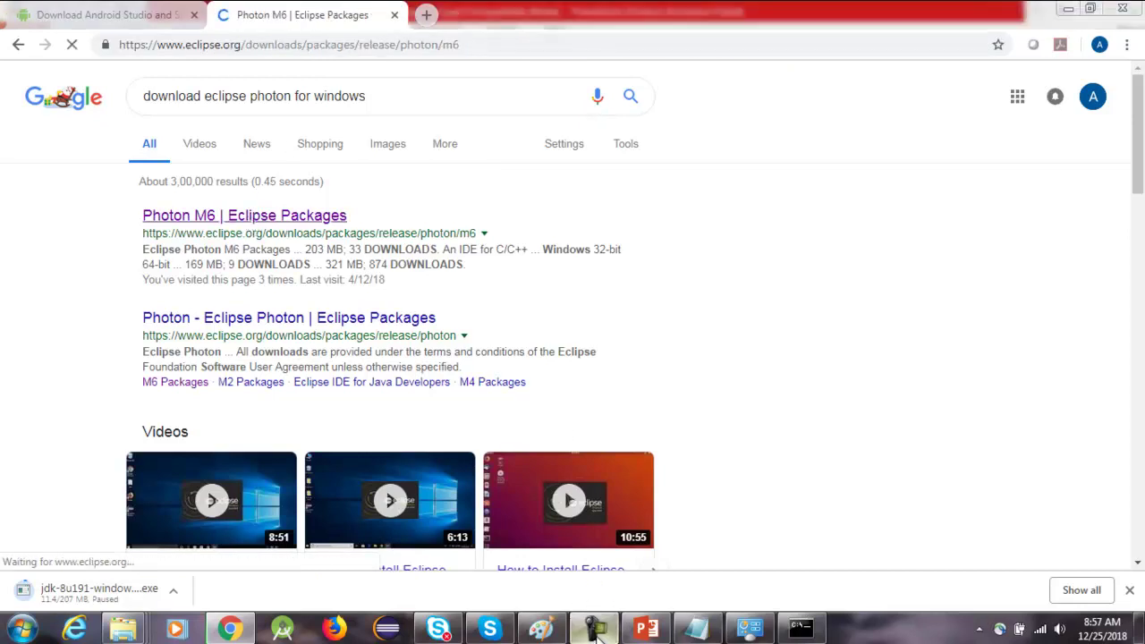
pyautogui.click(595, 632)
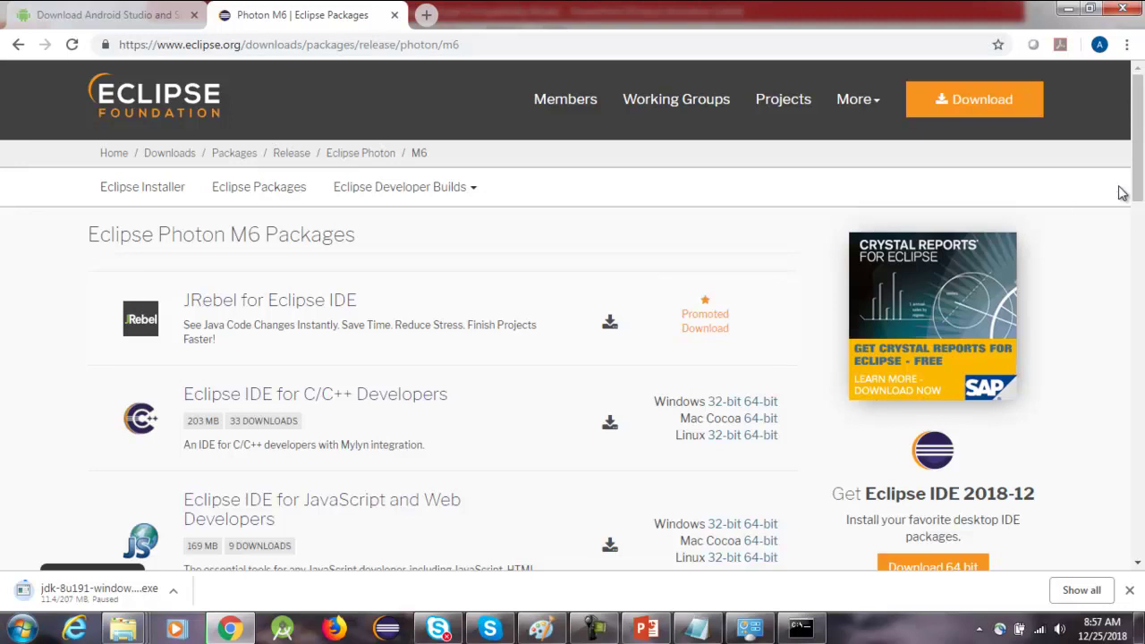
pyautogui.moveTo(1140, 143); pyautogui.dragTo(1143, 363)
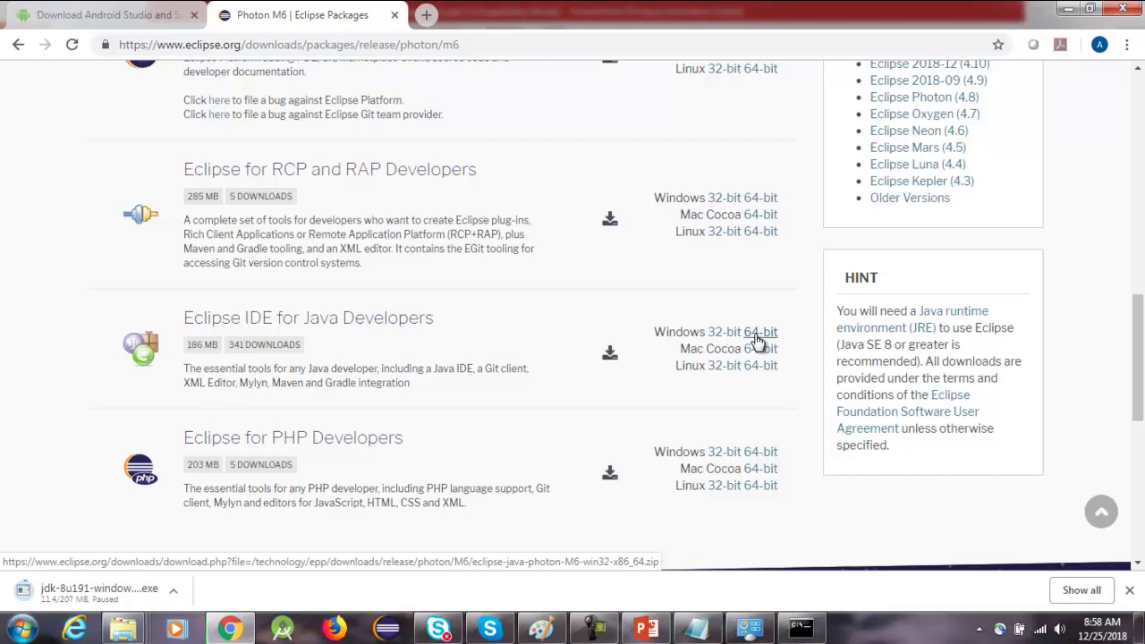
pyautogui.click(503, 42)
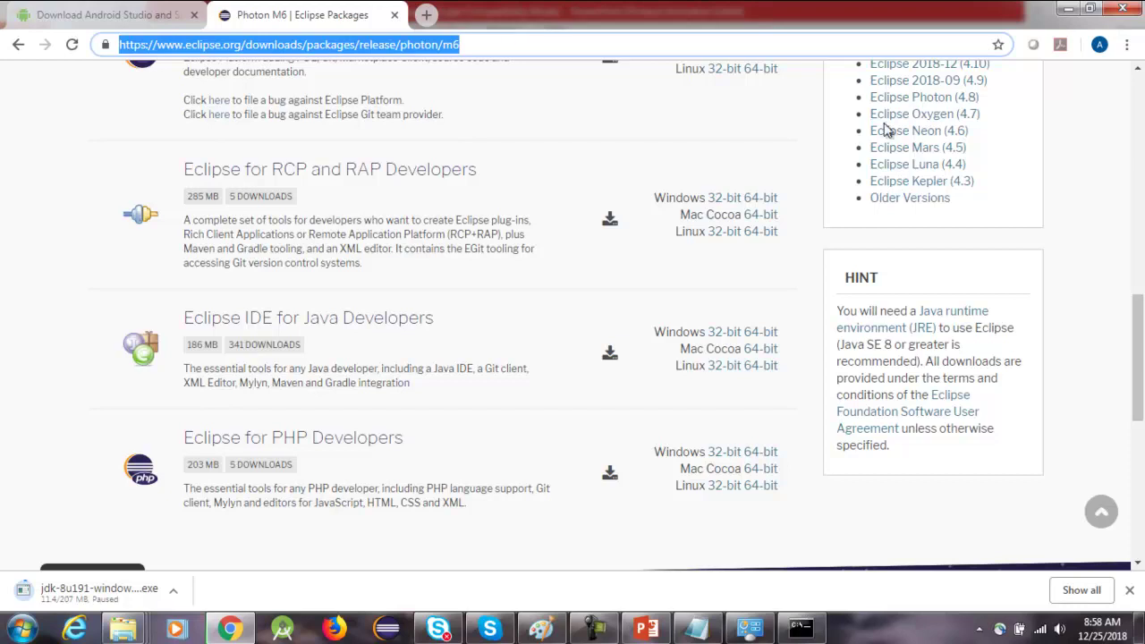
pyautogui.moveTo(1139, 387); pyautogui.dragTo(1132, 218)
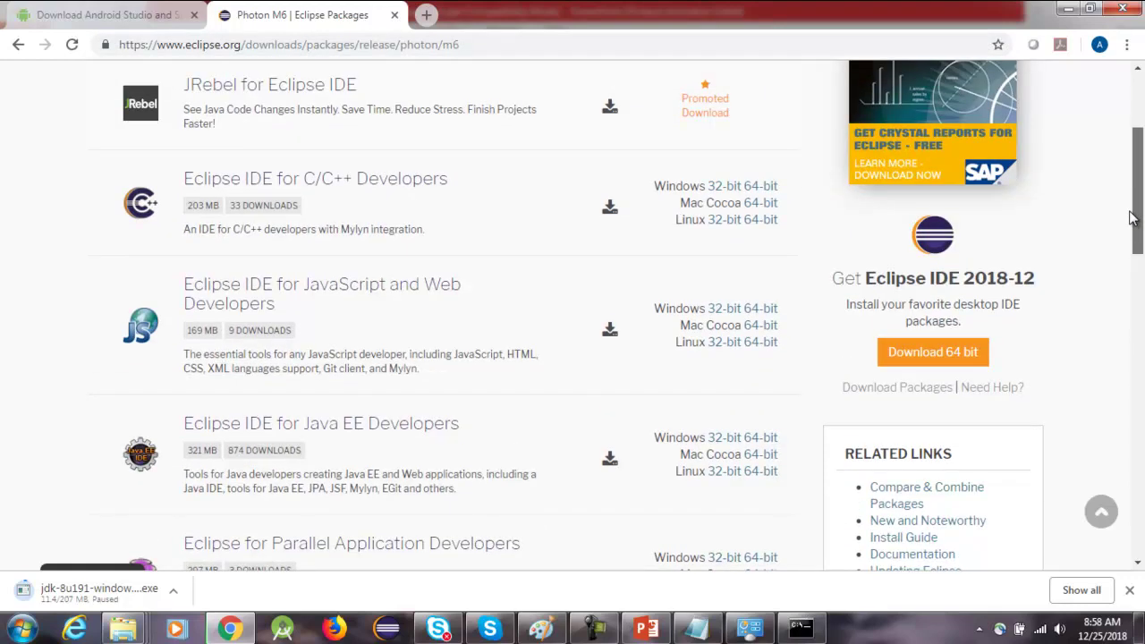
pyautogui.moveTo(1131, 217); pyautogui.dragTo(1138, 374)
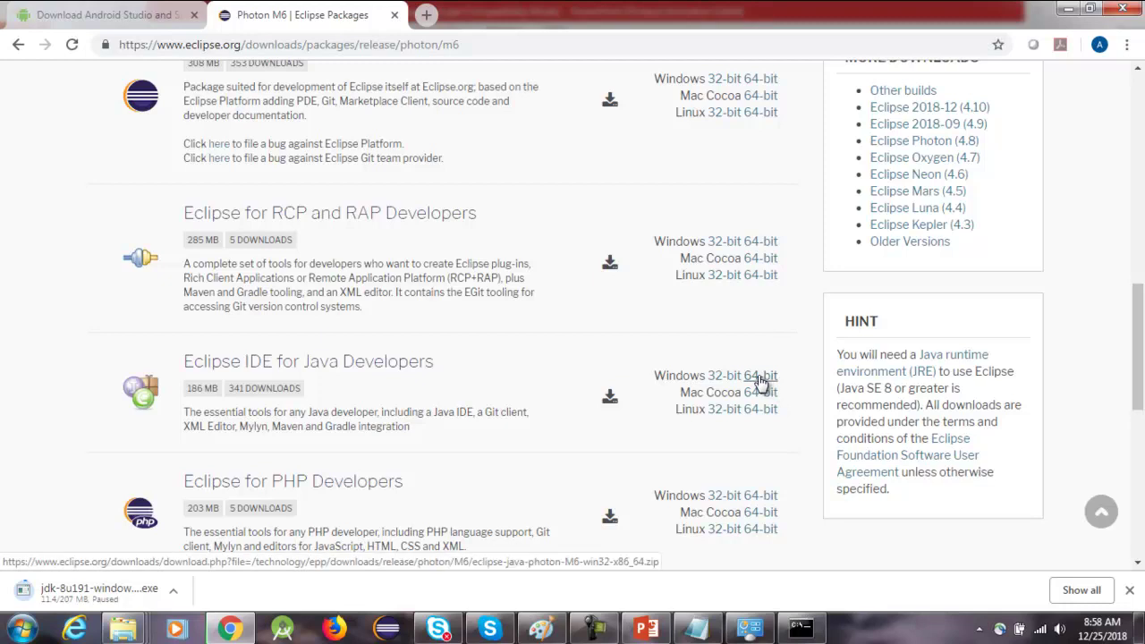
# - Launch Eclipse with the workspace D:\MobileAutomation\AppiumEclipseWork, dismissing the Windows activation notice and the Android SDK warning
pyautogui.click(386, 629)
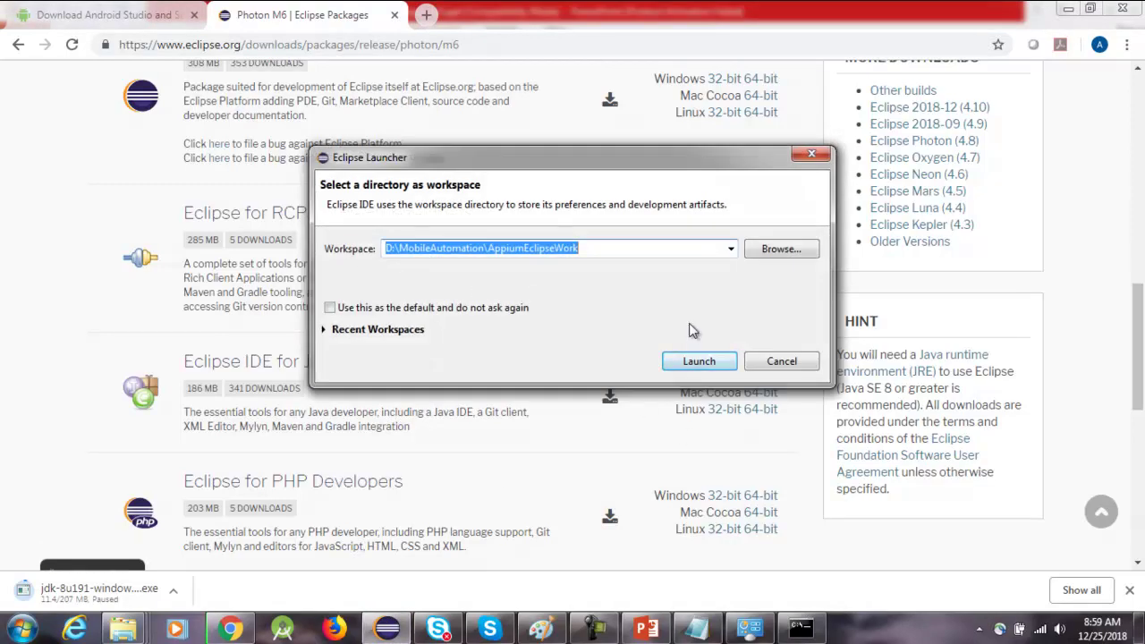
pyautogui.click(692, 365)
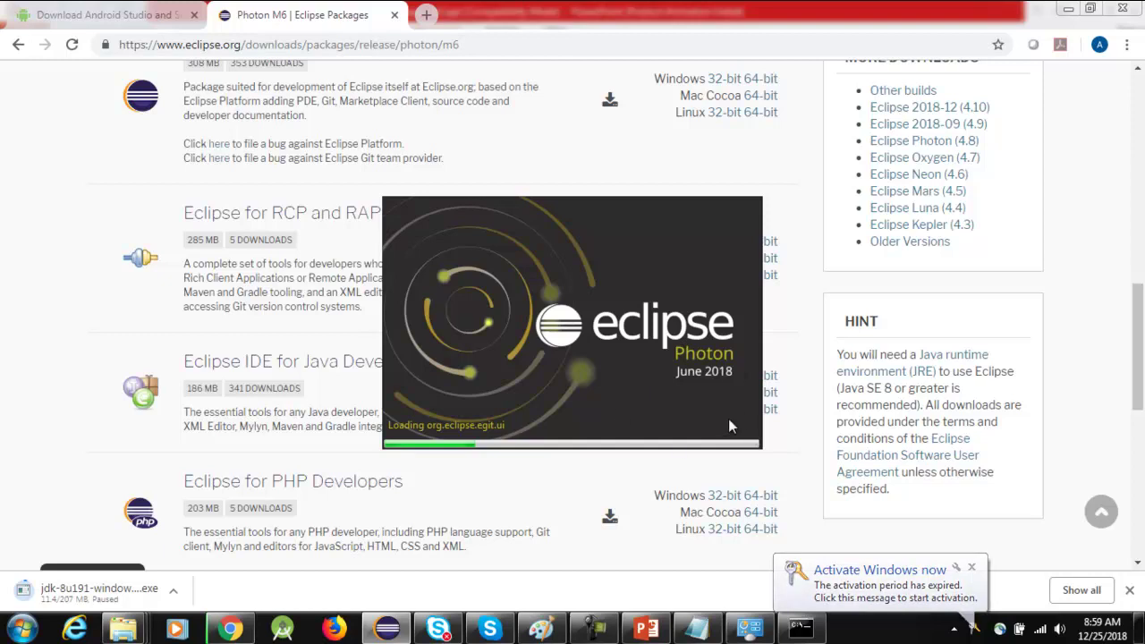
pyautogui.click(971, 567)
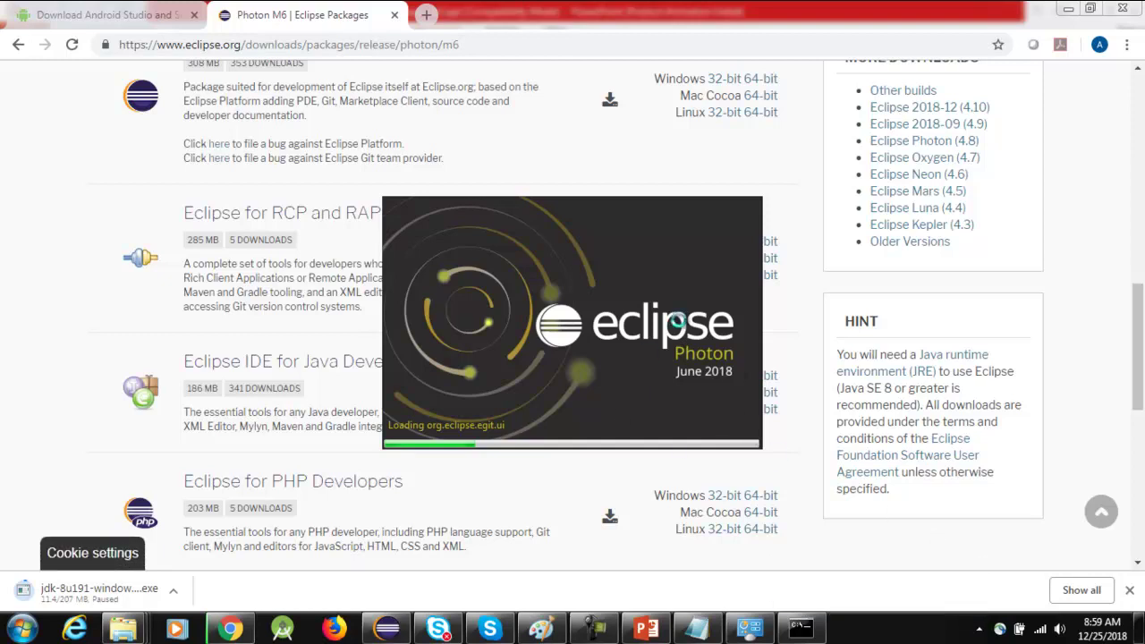
pyautogui.click(594, 629)
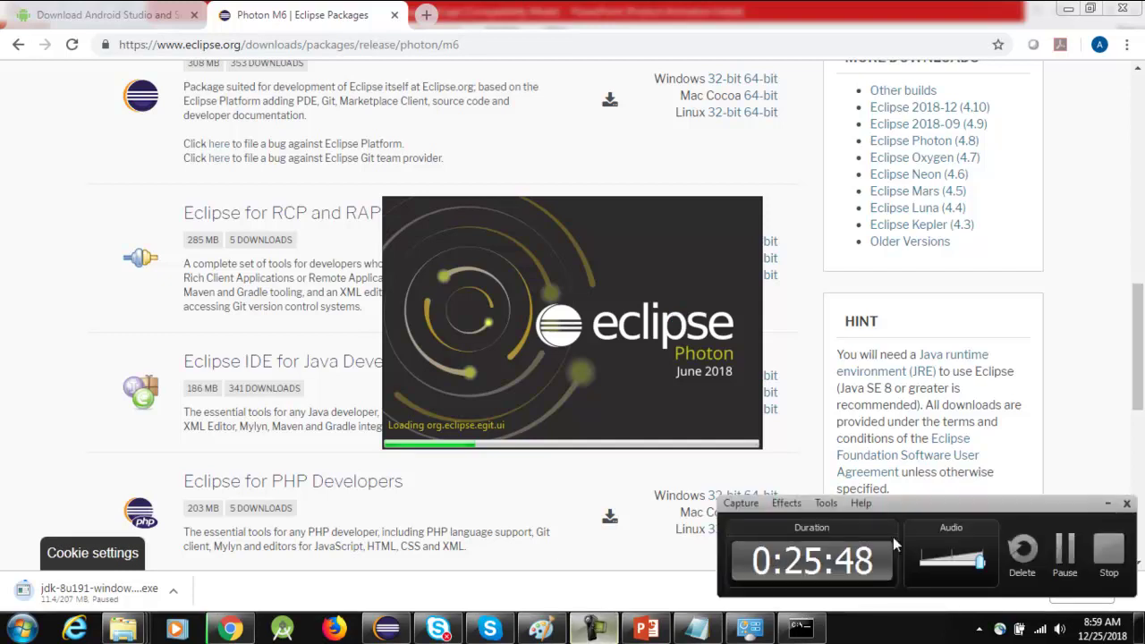
pyautogui.click(1066, 549)
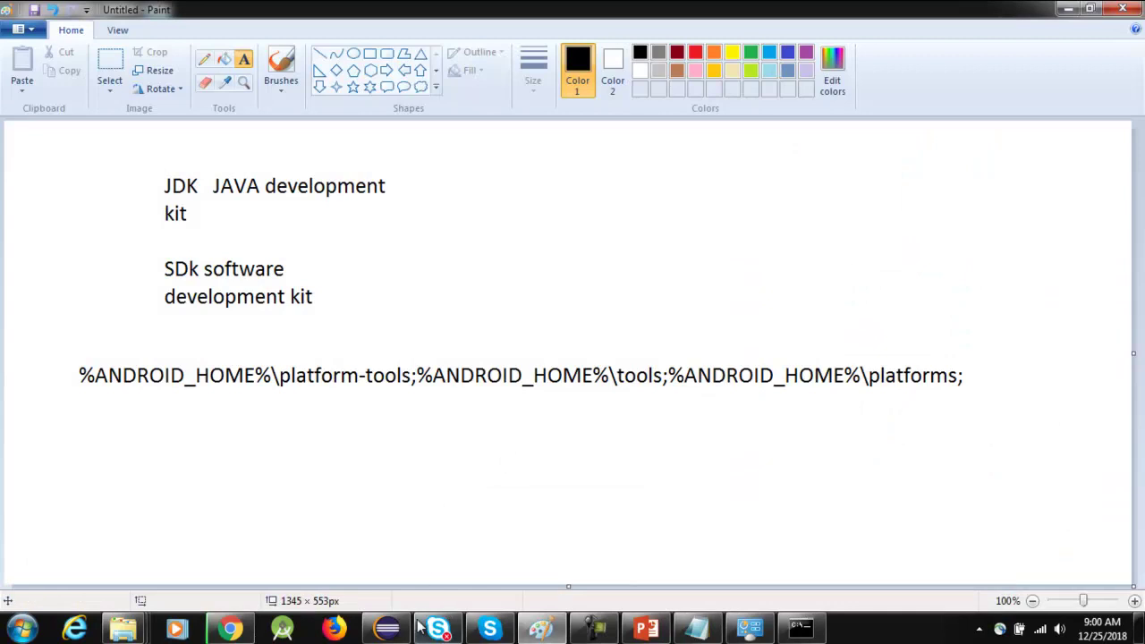
pyautogui.click(383, 631)
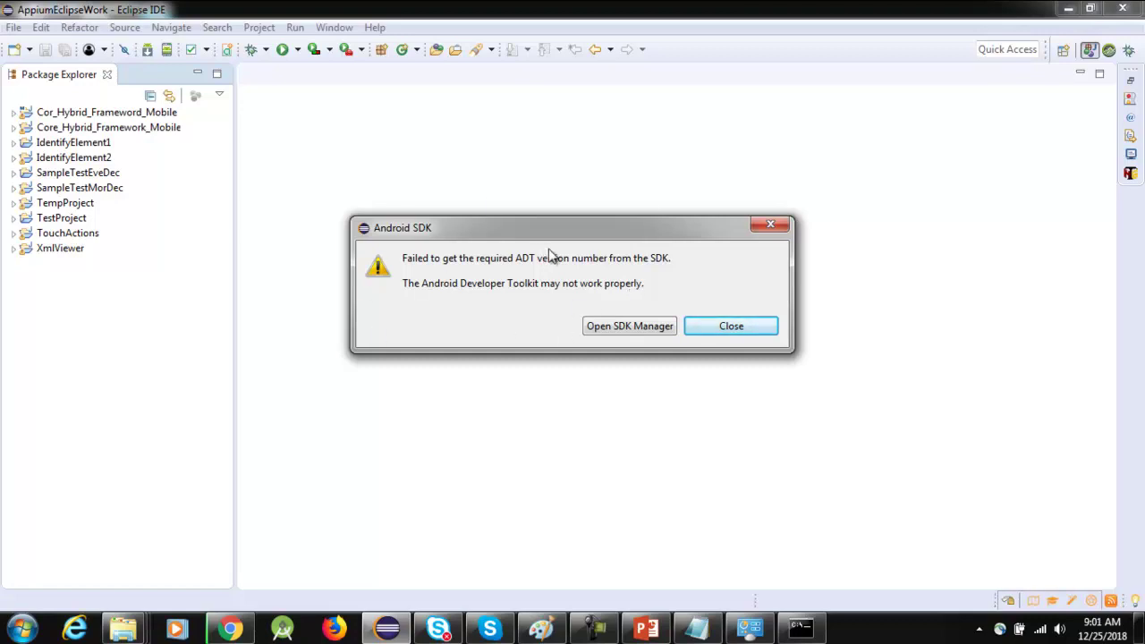
pyautogui.click(729, 329)
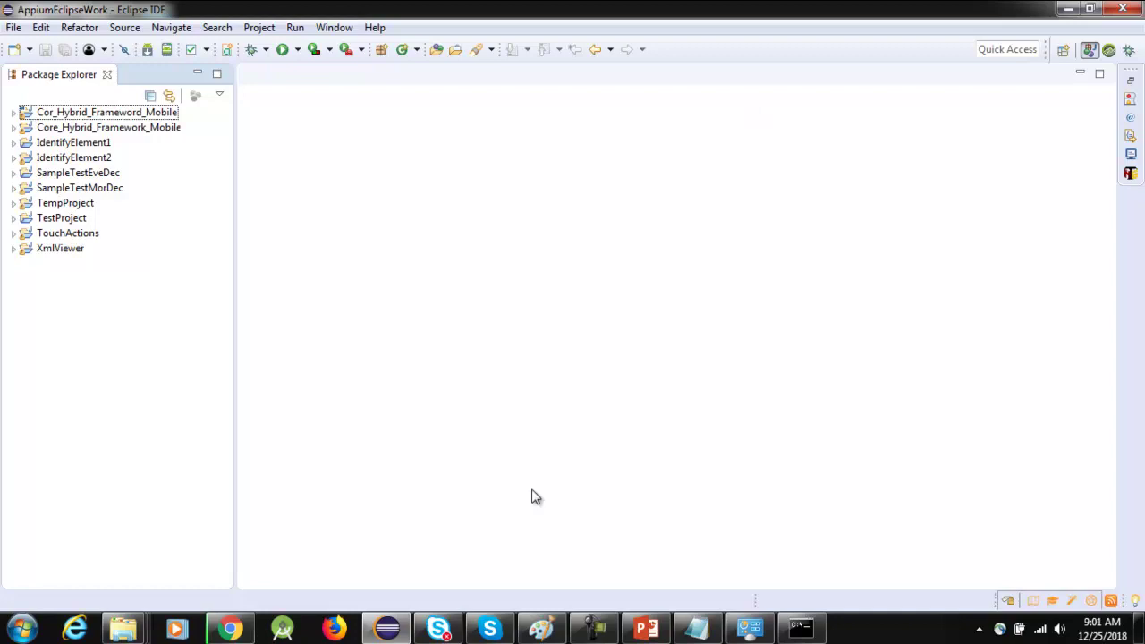
pyautogui.click(642, 630)
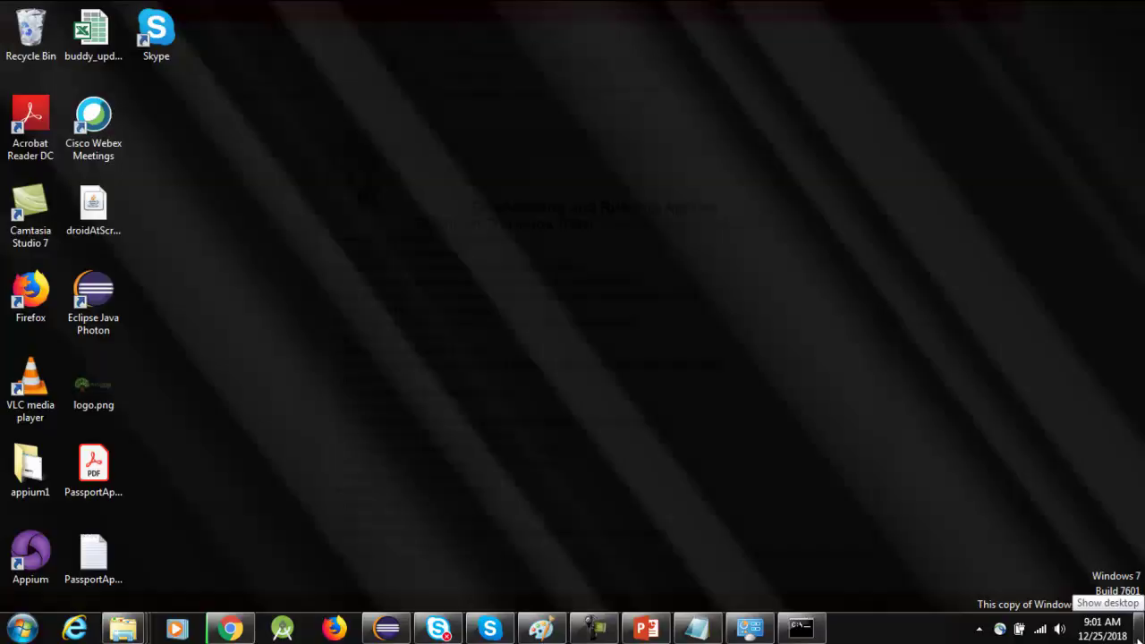
pyautogui.click(1139, 626)
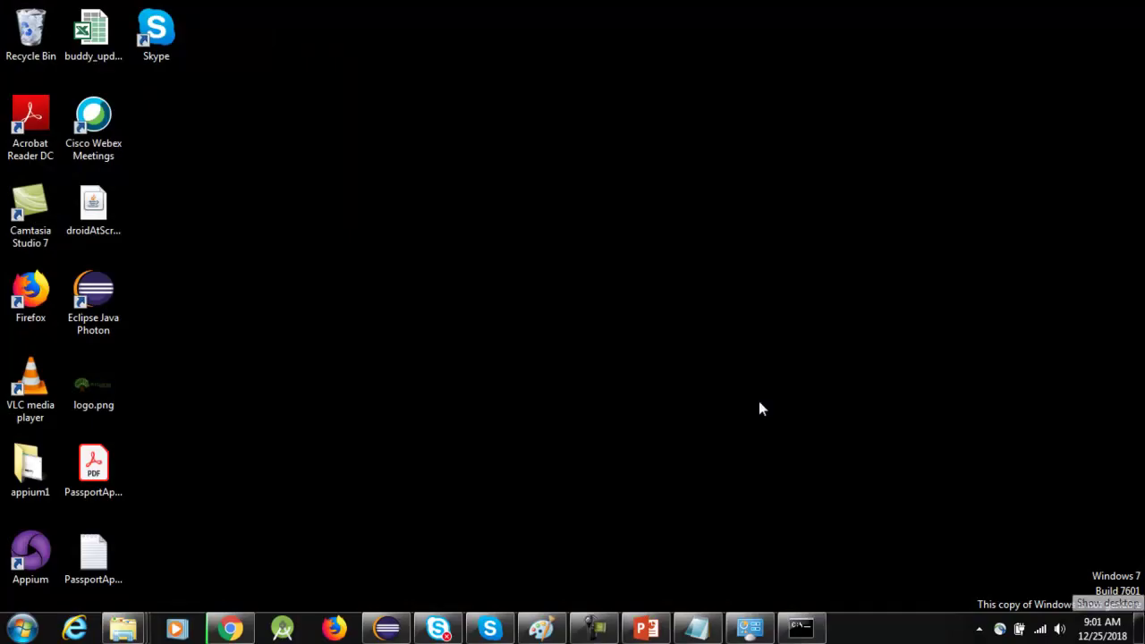
pyautogui.click(389, 629)
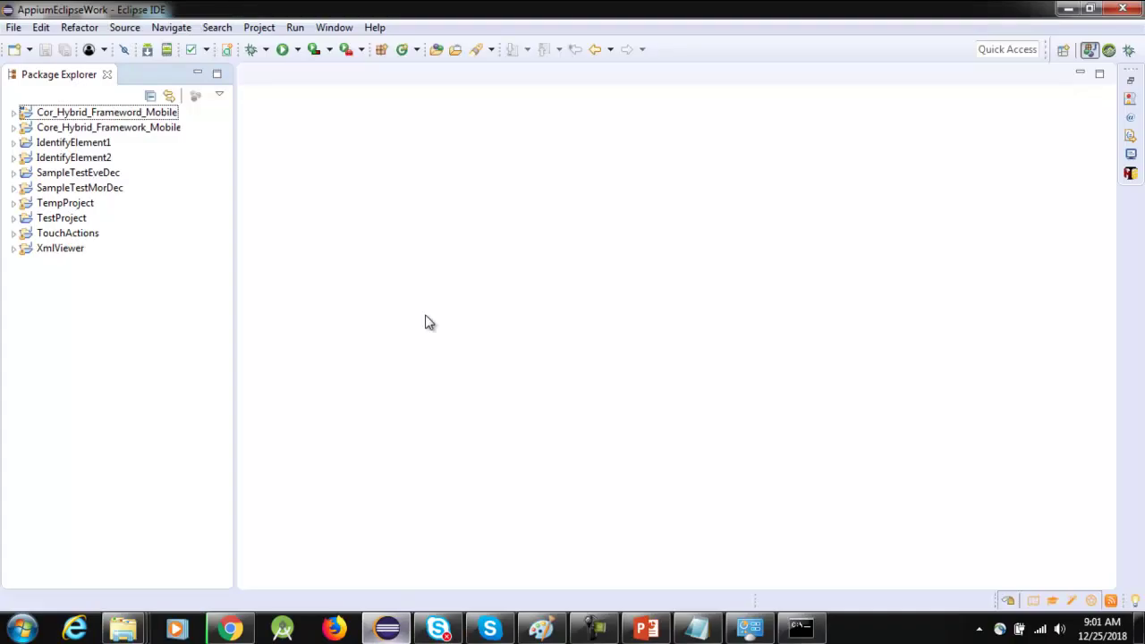
pyautogui.click(336, 28)
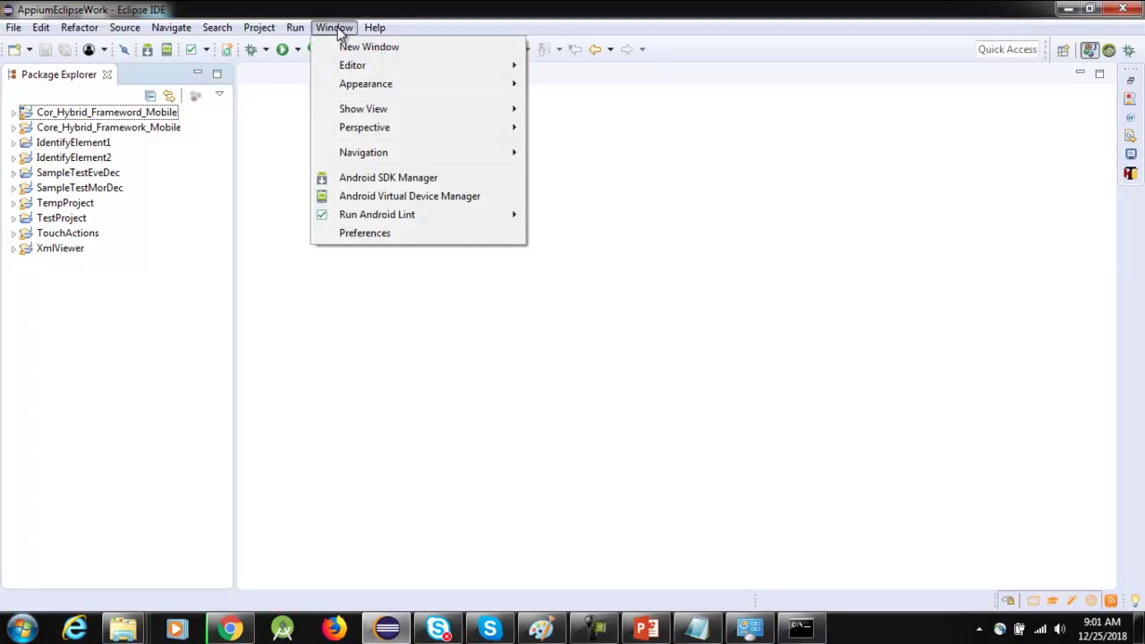
pyautogui.click(374, 28)
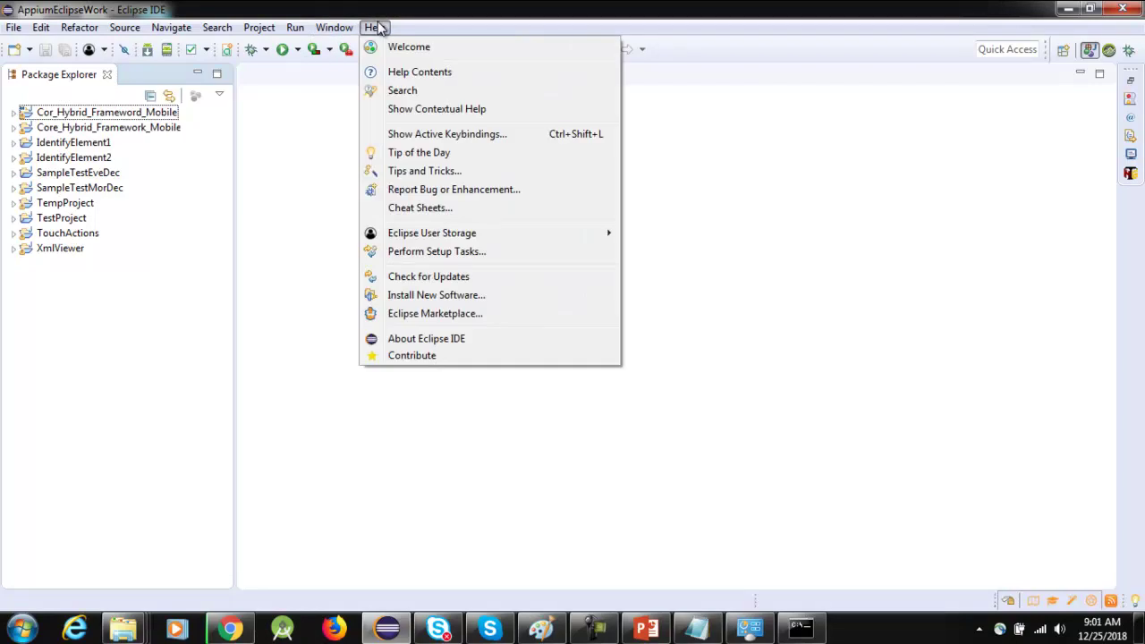
pyautogui.click(433, 298)
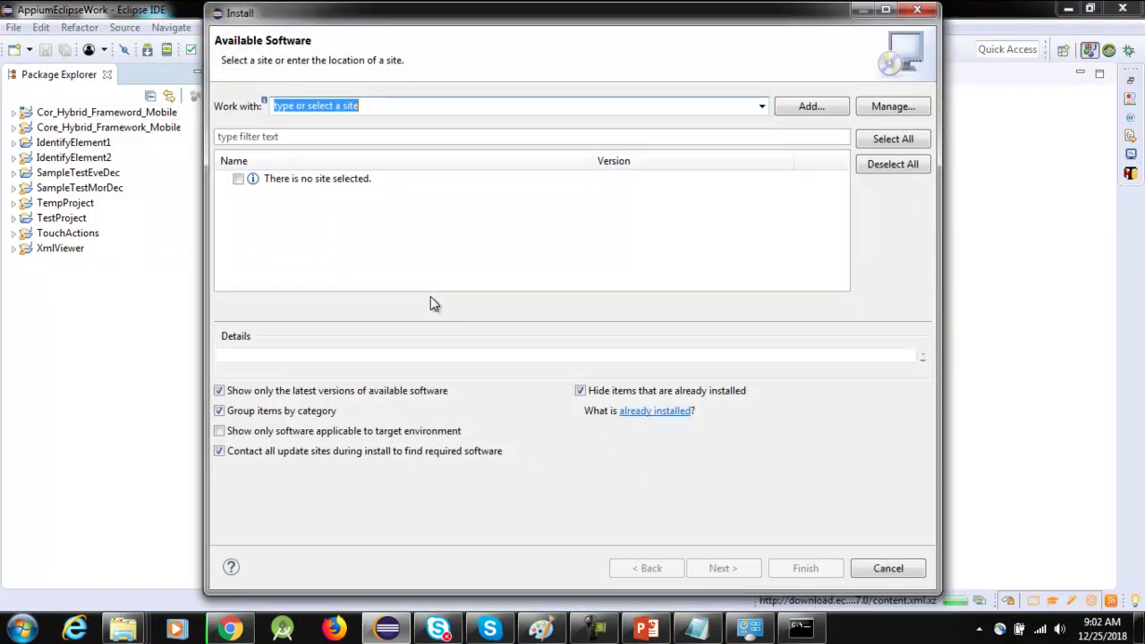
pyautogui.write('A')
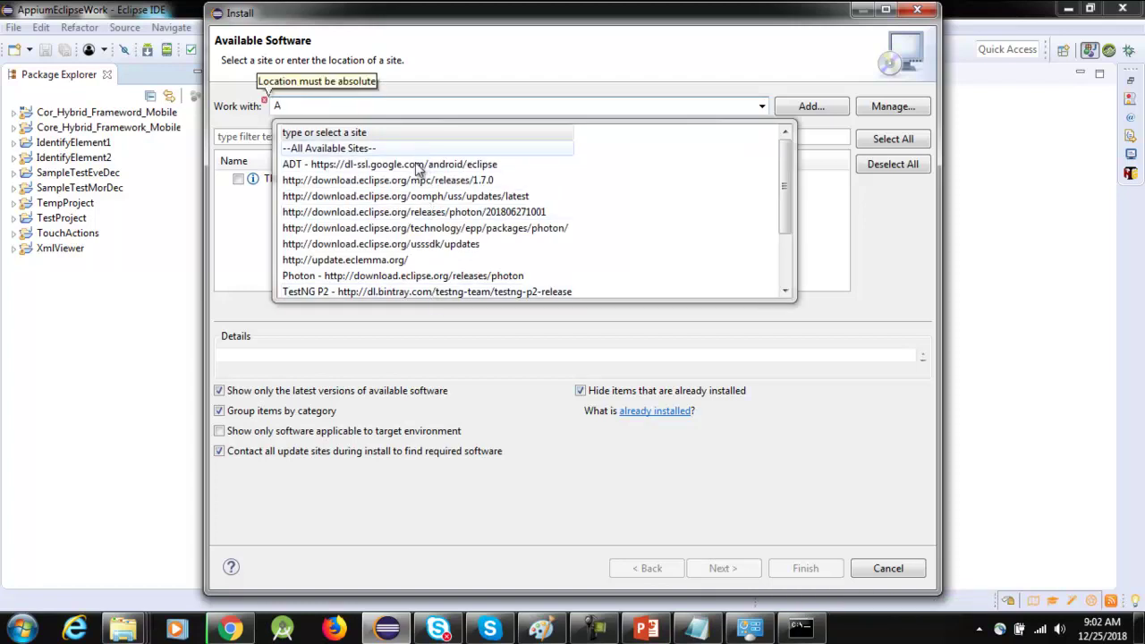
pyautogui.click(417, 169)
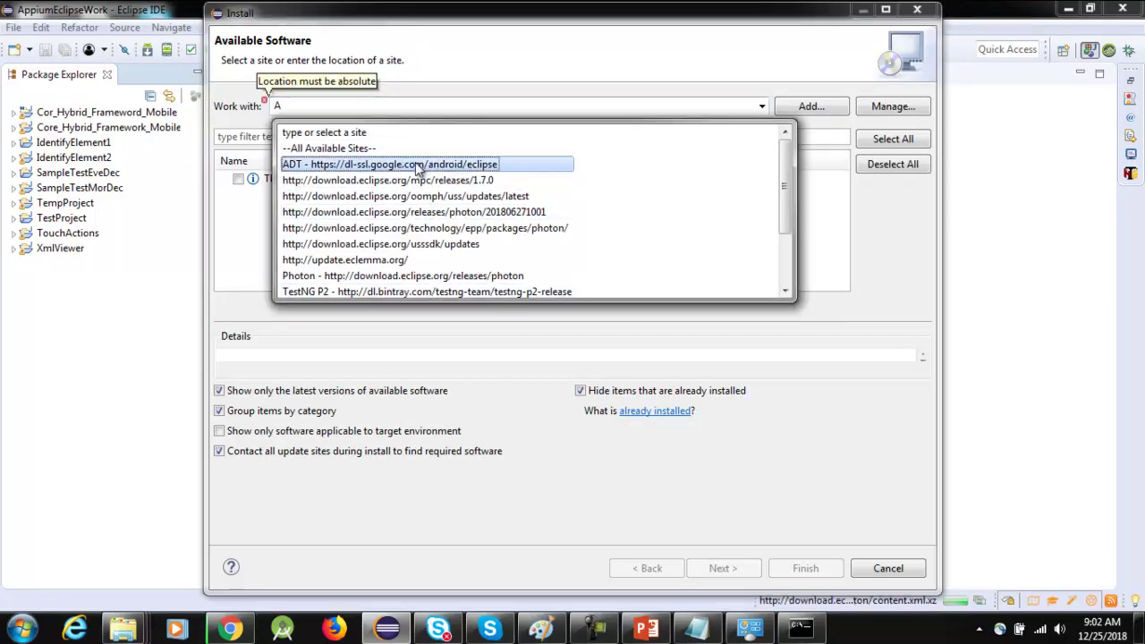
pyautogui.click(417, 167)
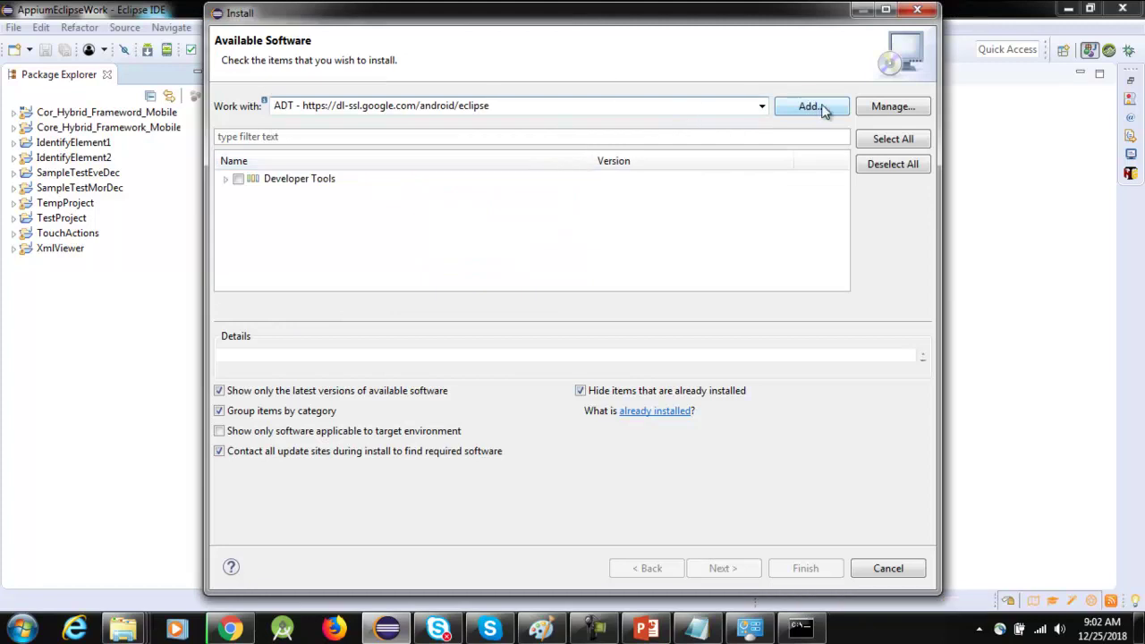
pyautogui.click(811, 105)
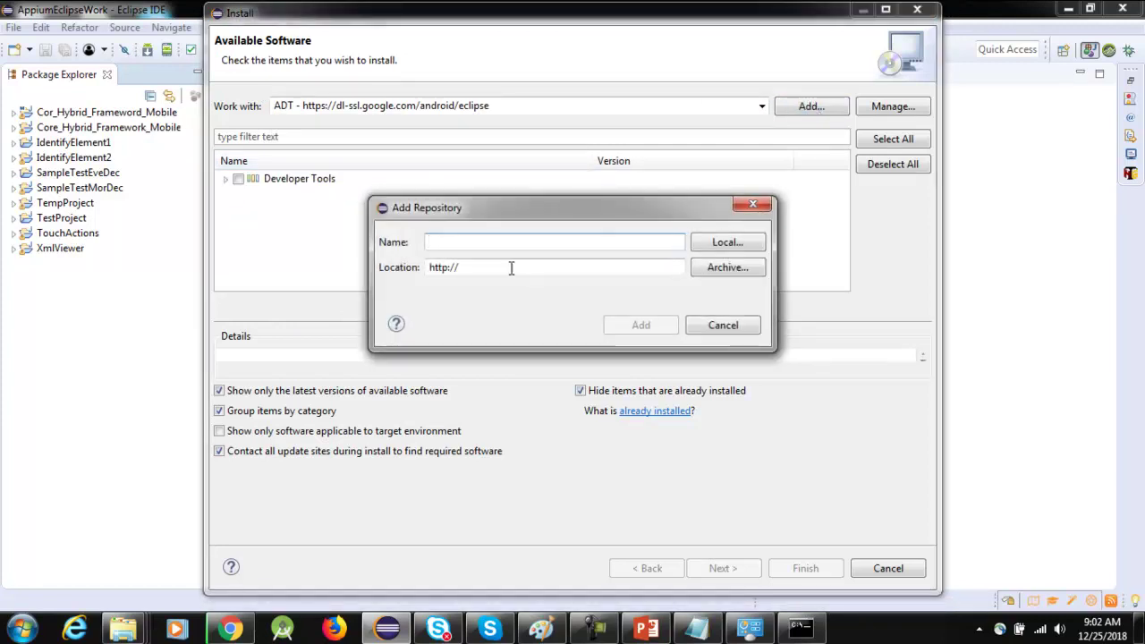
pyautogui.write('ADT')
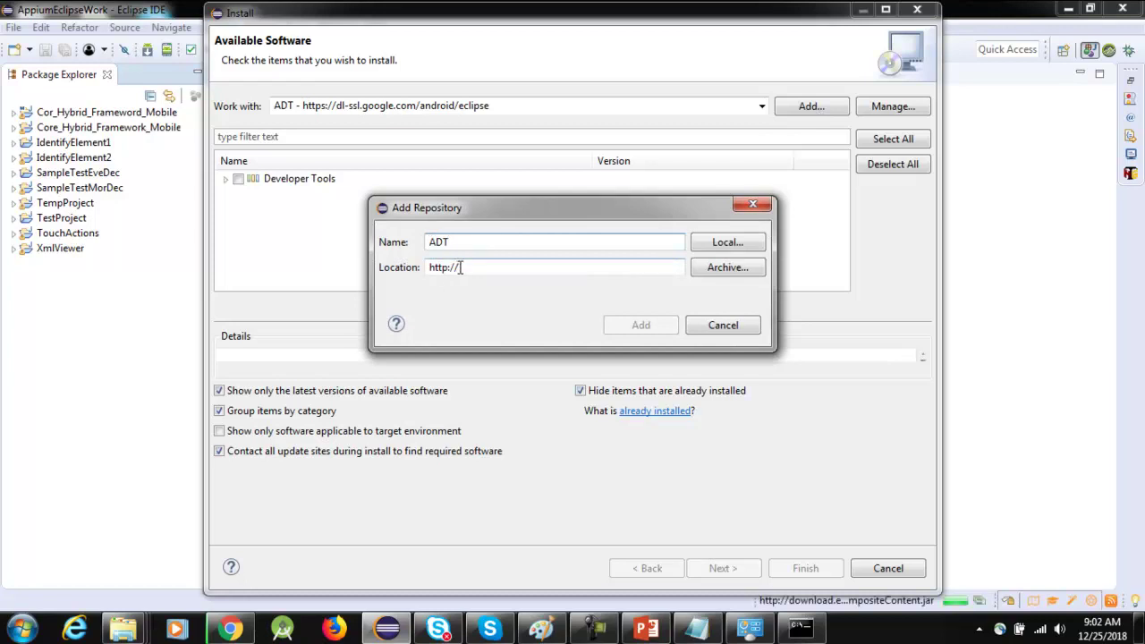
pyautogui.moveTo(460, 267); pyautogui.dragTo(419, 268)
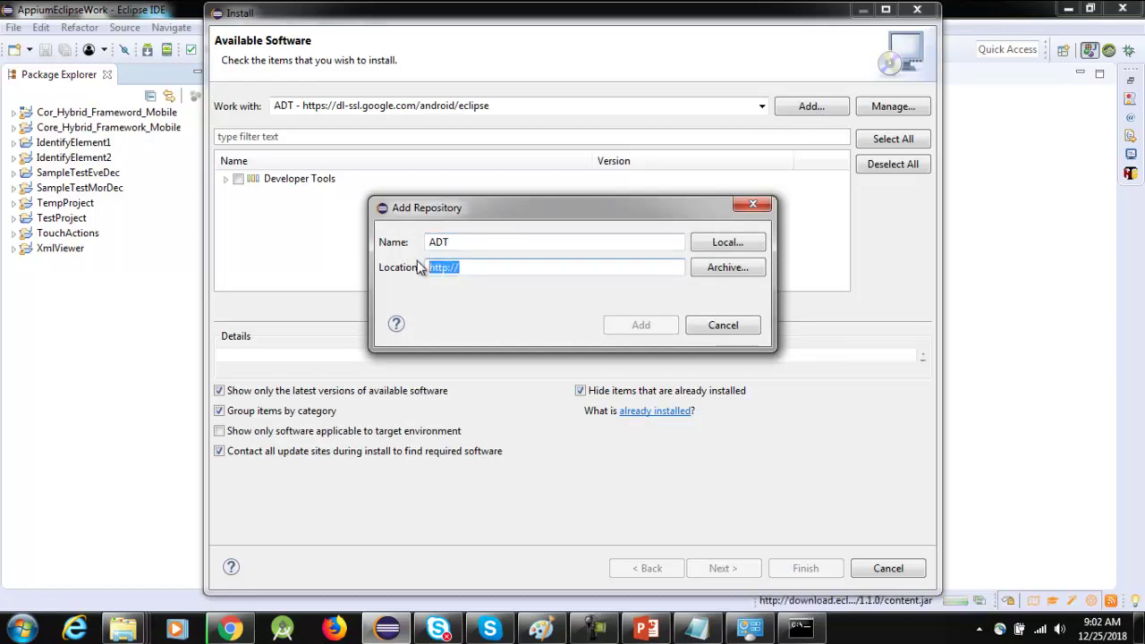
pyautogui.click(419, 267)
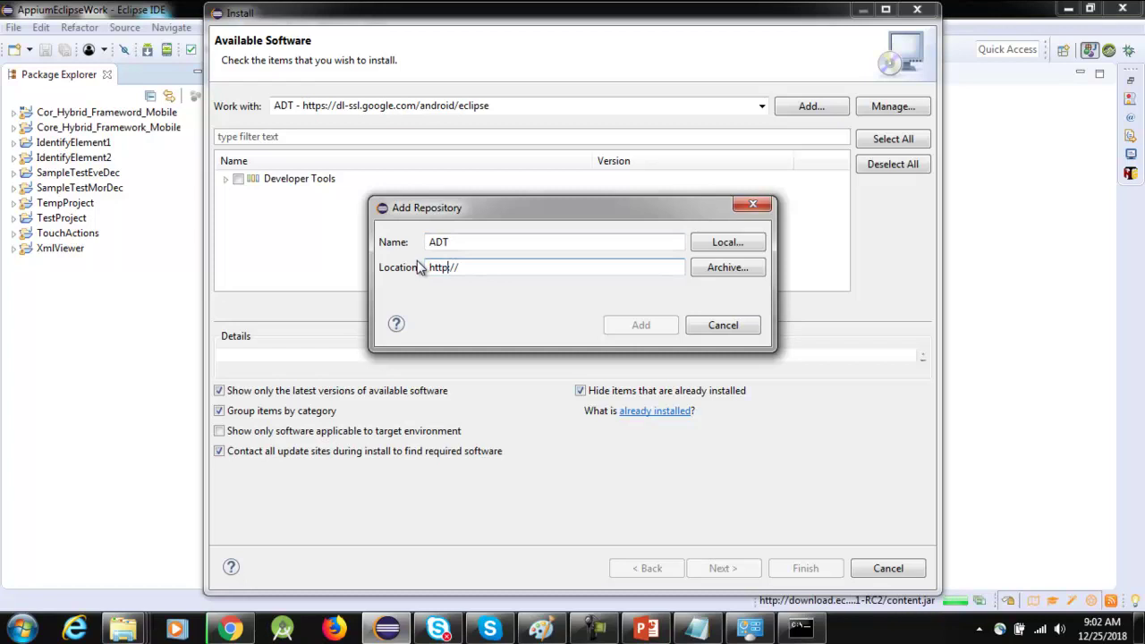
pyautogui.press('Right')
pyautogui.press('Right')
pyautogui.press('Right')
pyautogui.press('Right')
pyautogui.write('s://')
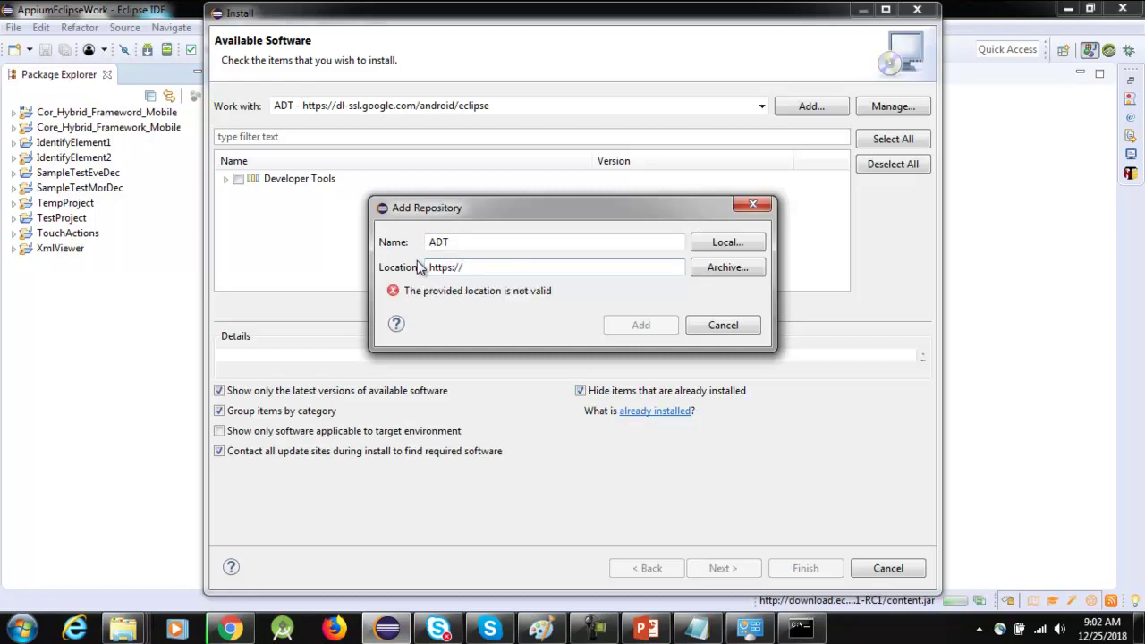
pyautogui.write('dl')
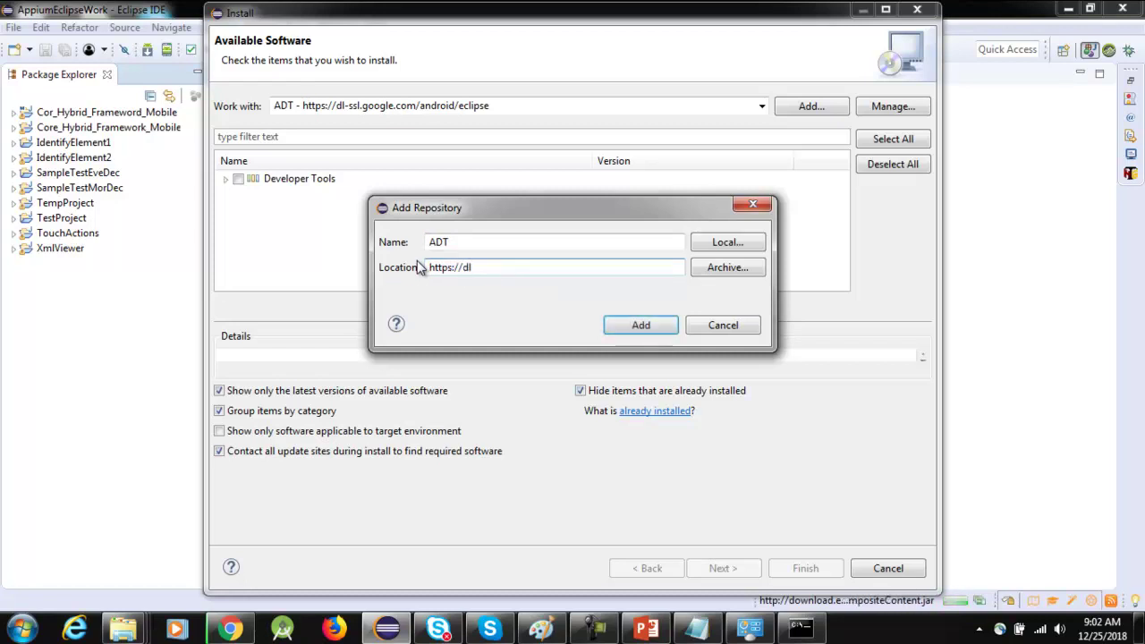
pyautogui.write('-ssl')
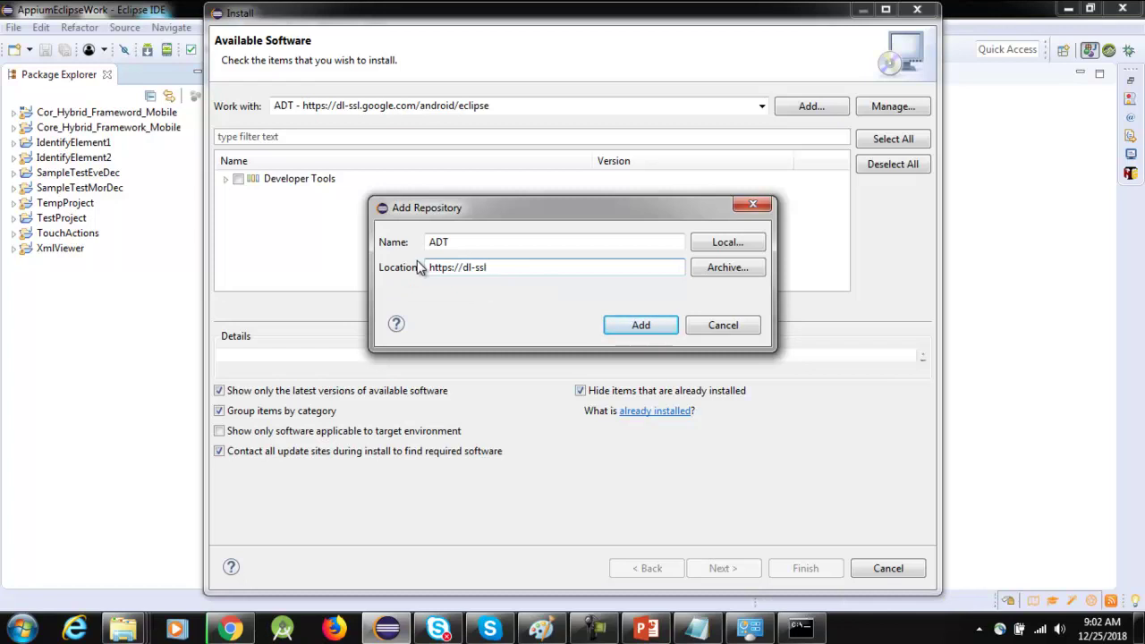
pyautogui.write('.google.com/')
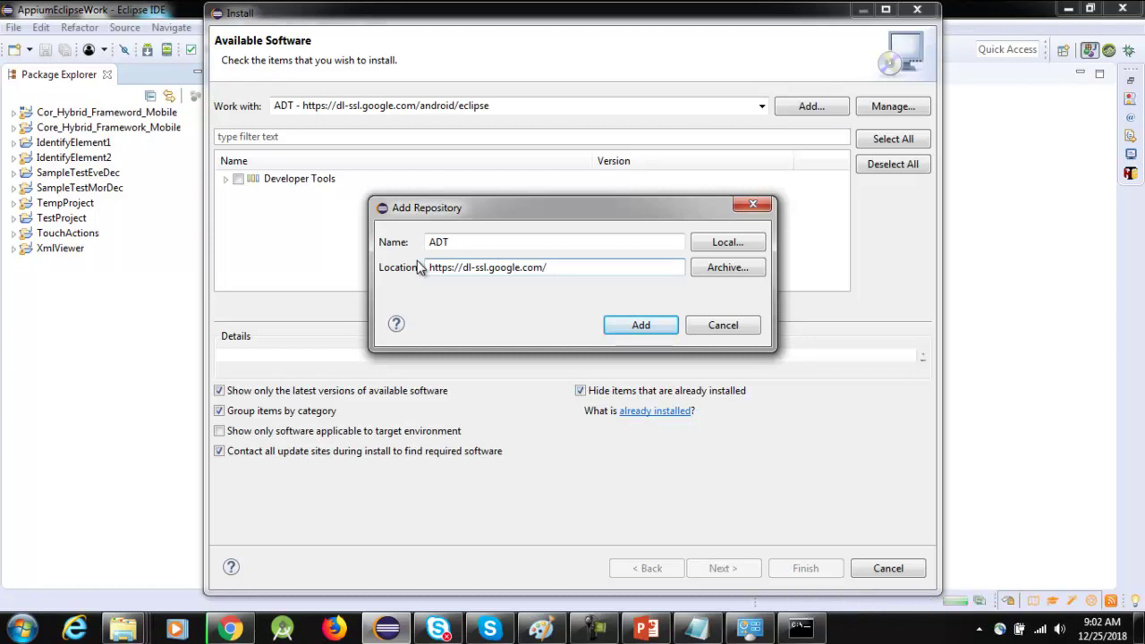
pyautogui.write('androi')
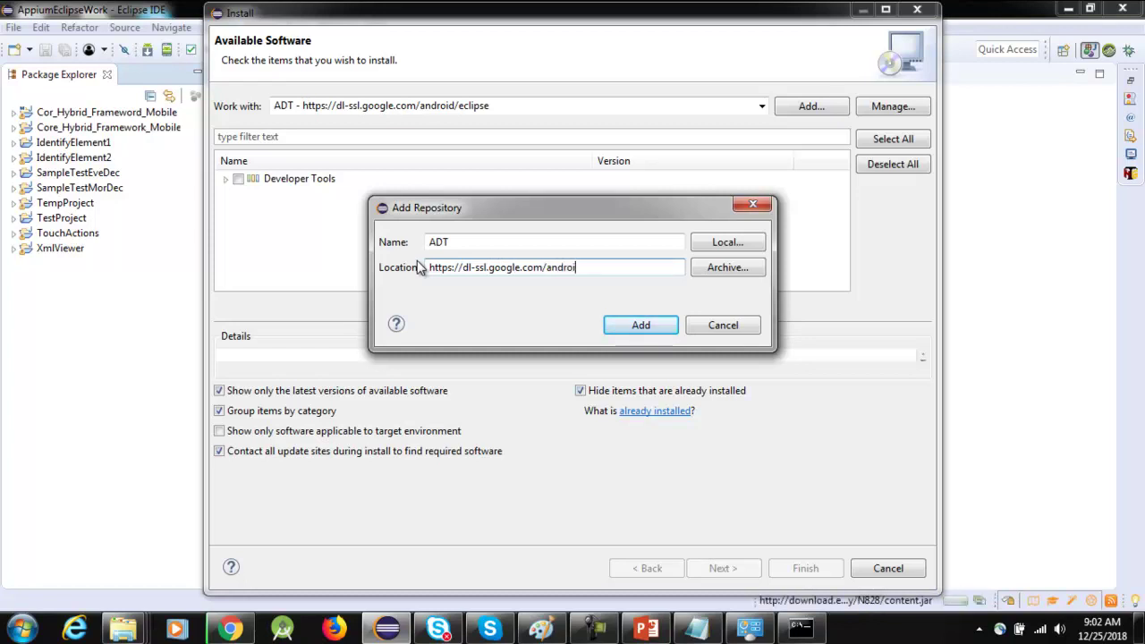
pyautogui.write('d/e')
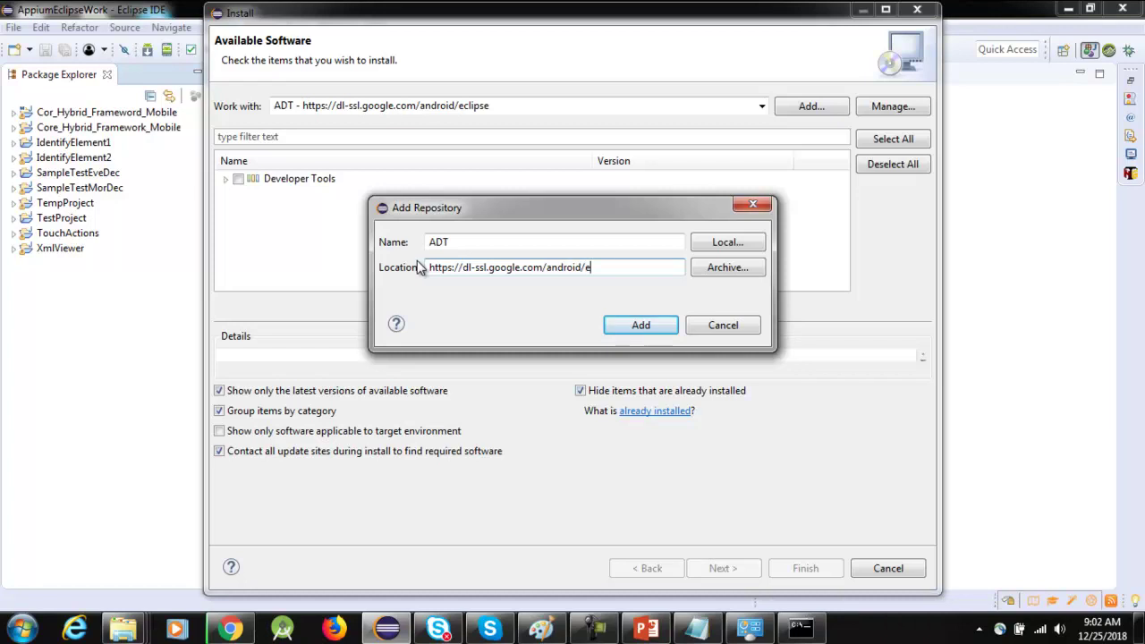
pyautogui.write('clipse')
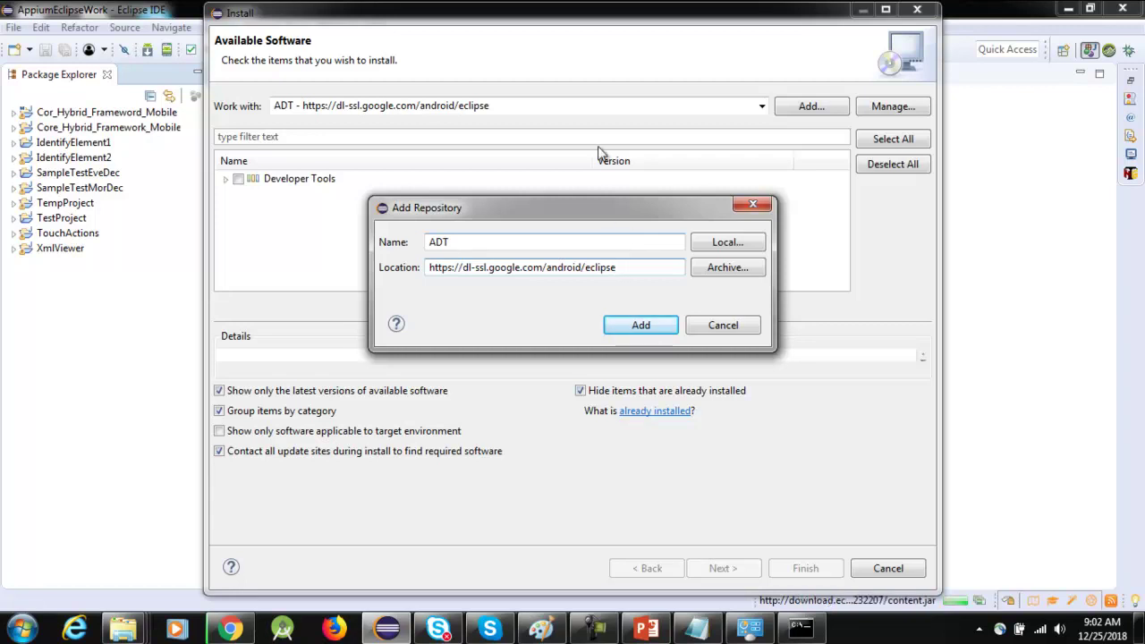
pyautogui.moveTo(587, 205); pyautogui.dragTo(455, 87)
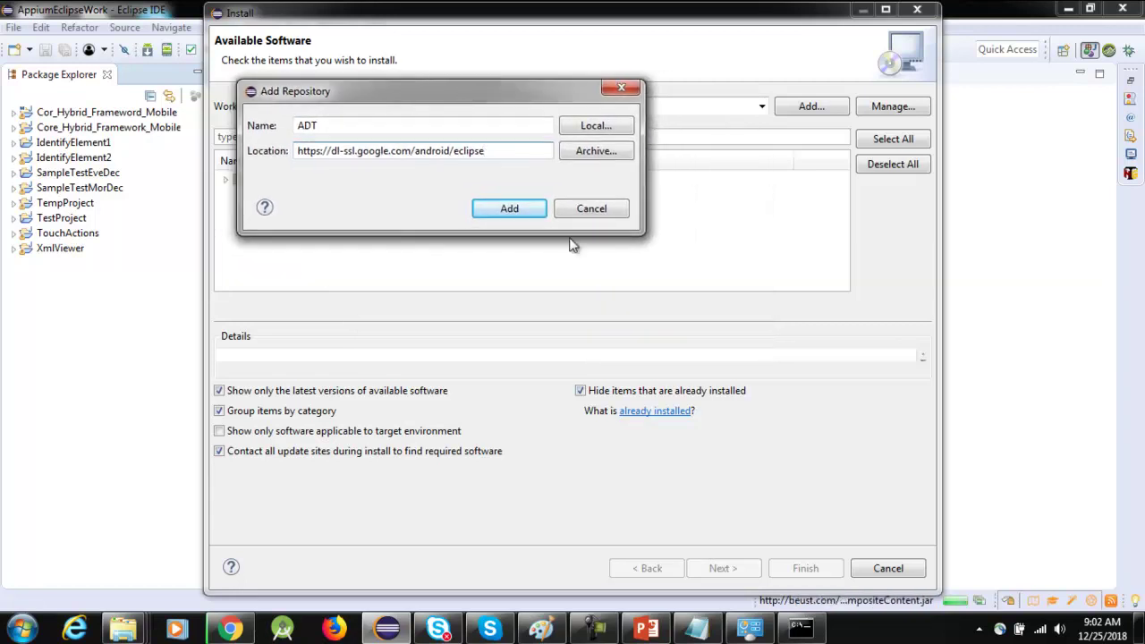
pyautogui.click(512, 215)
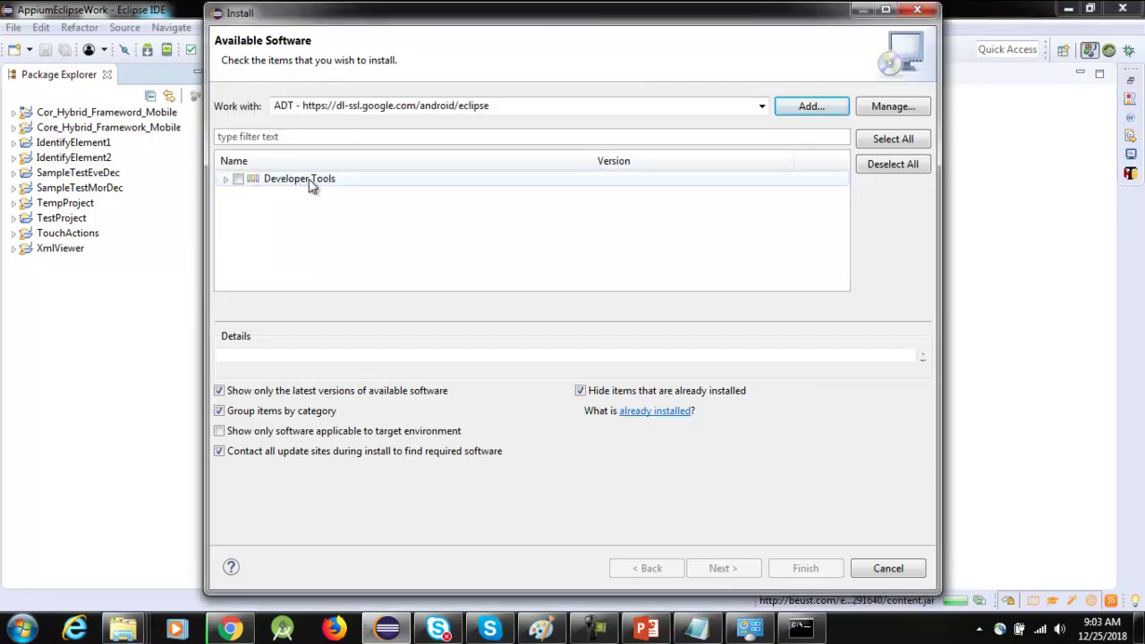
# - Expand Developer Tools and mark all of its contents for installation, then cancel the Install wizard
pyautogui.click(225, 180)
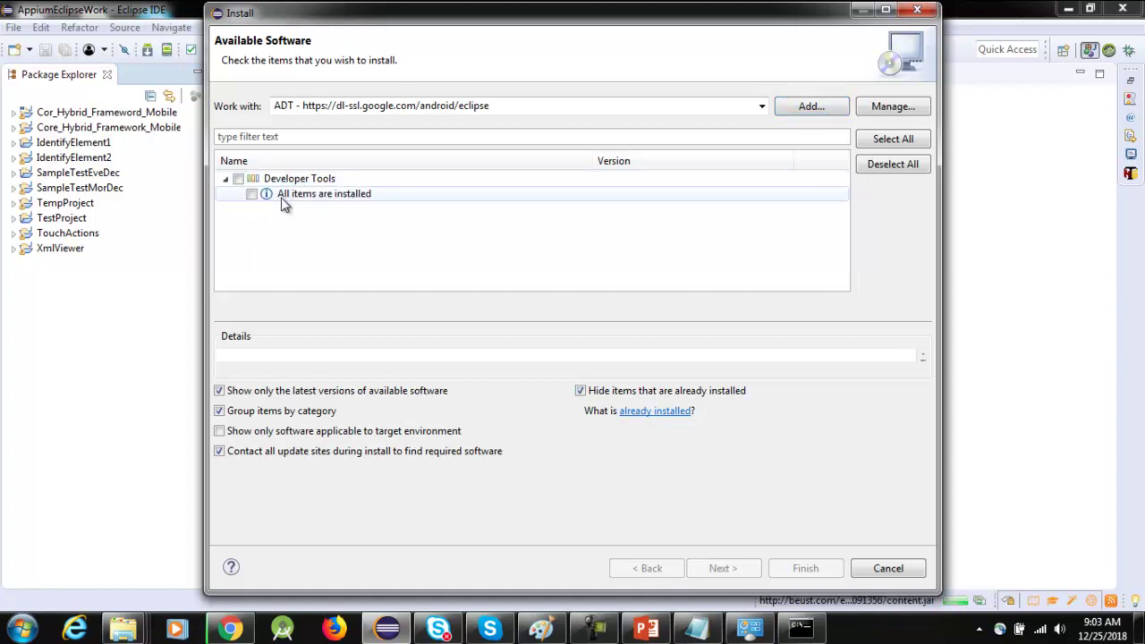
pyautogui.click(315, 200)
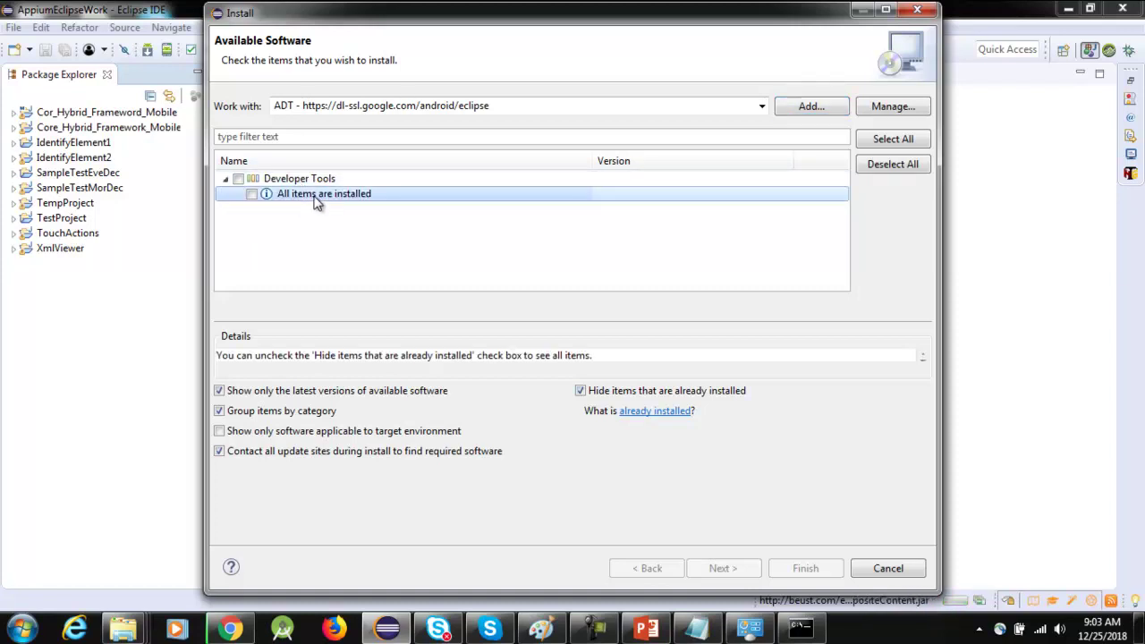
pyautogui.click(238, 179)
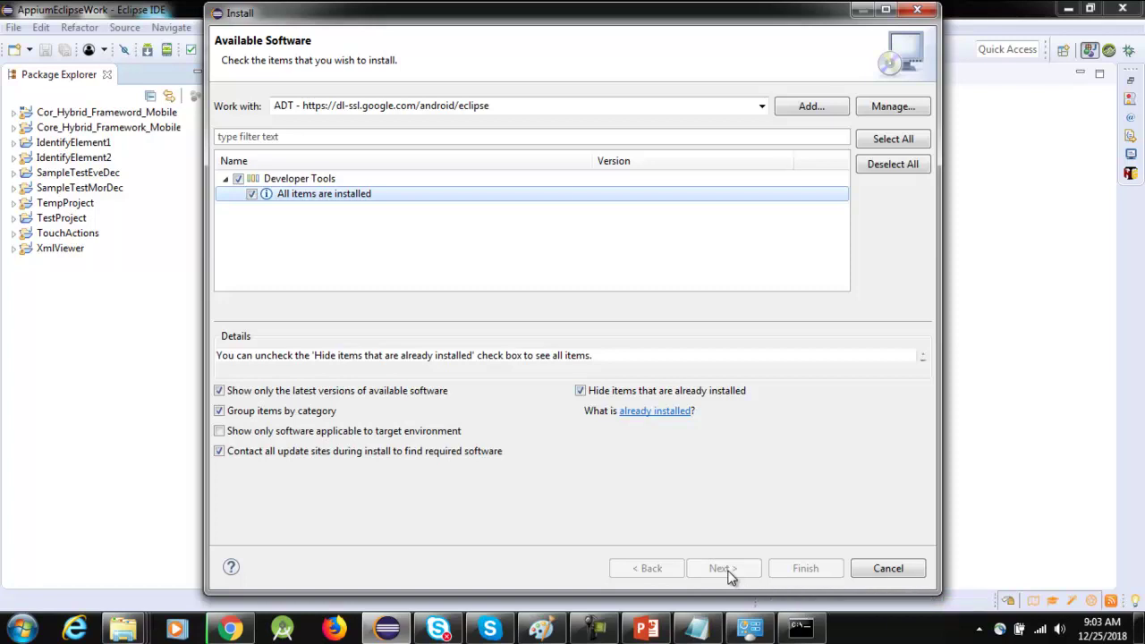
pyautogui.click(902, 571)
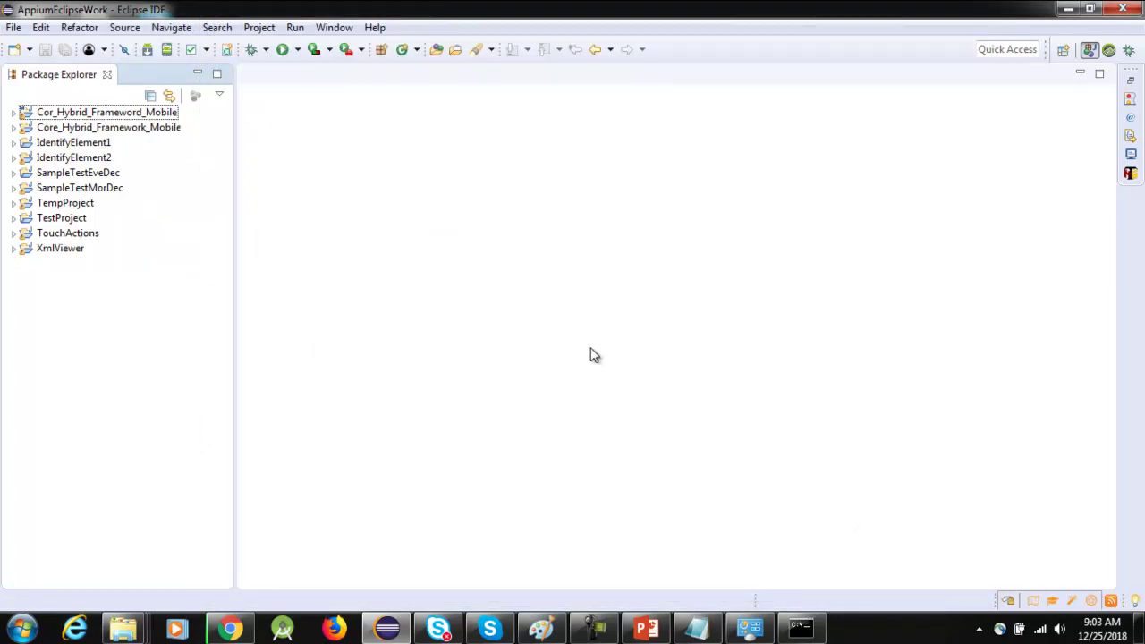
# - Open the Android page of the Eclipse preferences and highlight the SDK location path
pyautogui.click(334, 28)
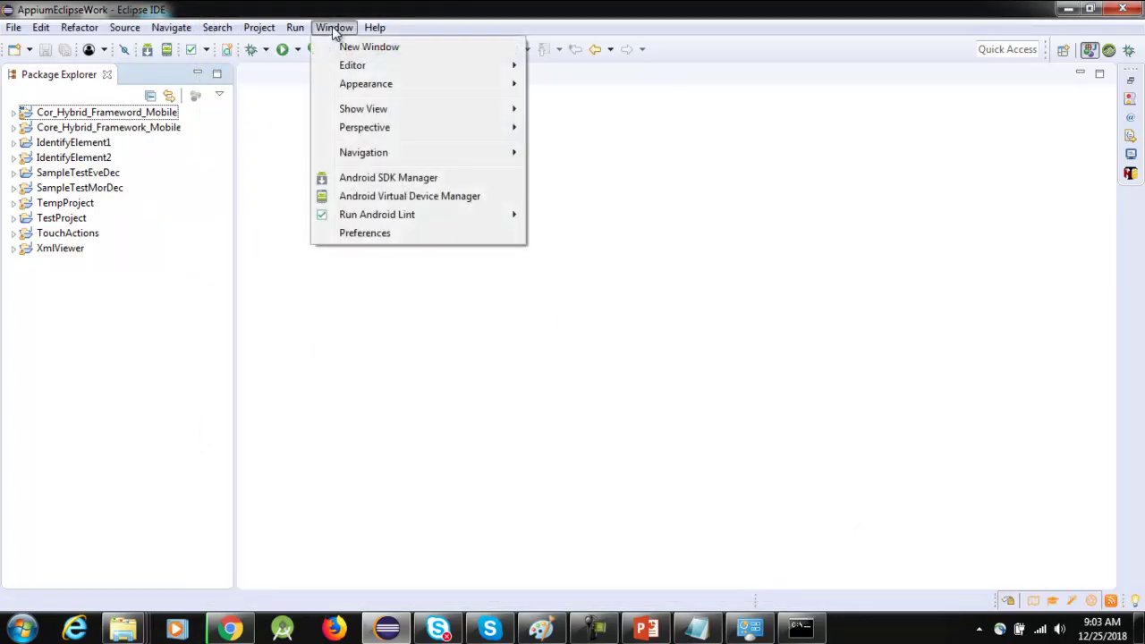
pyautogui.click(363, 234)
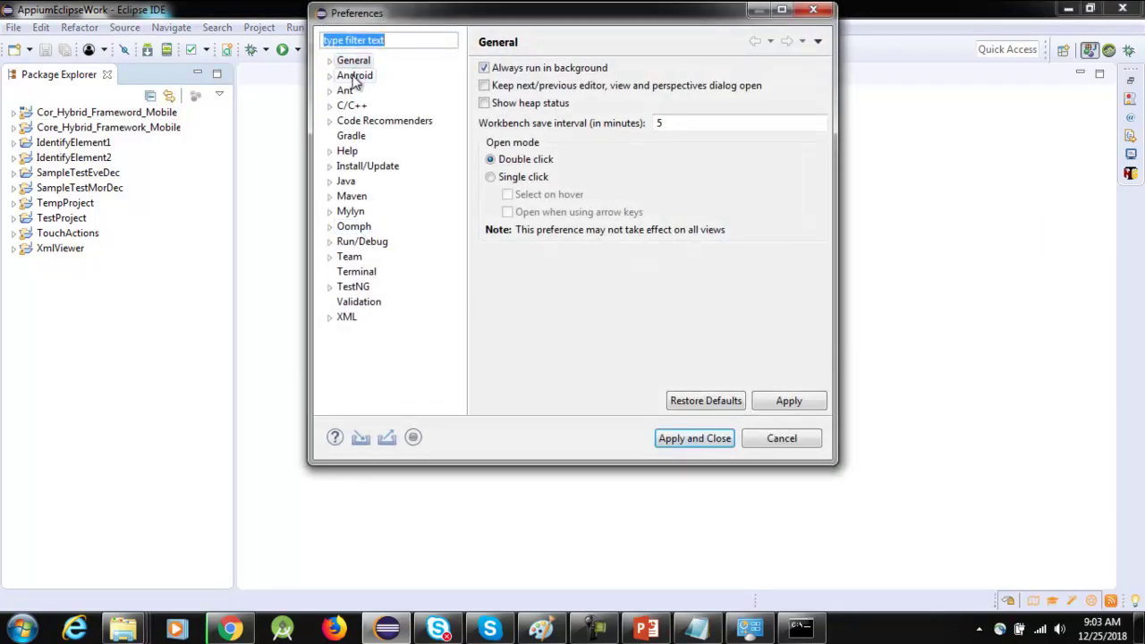
pyautogui.click(354, 76)
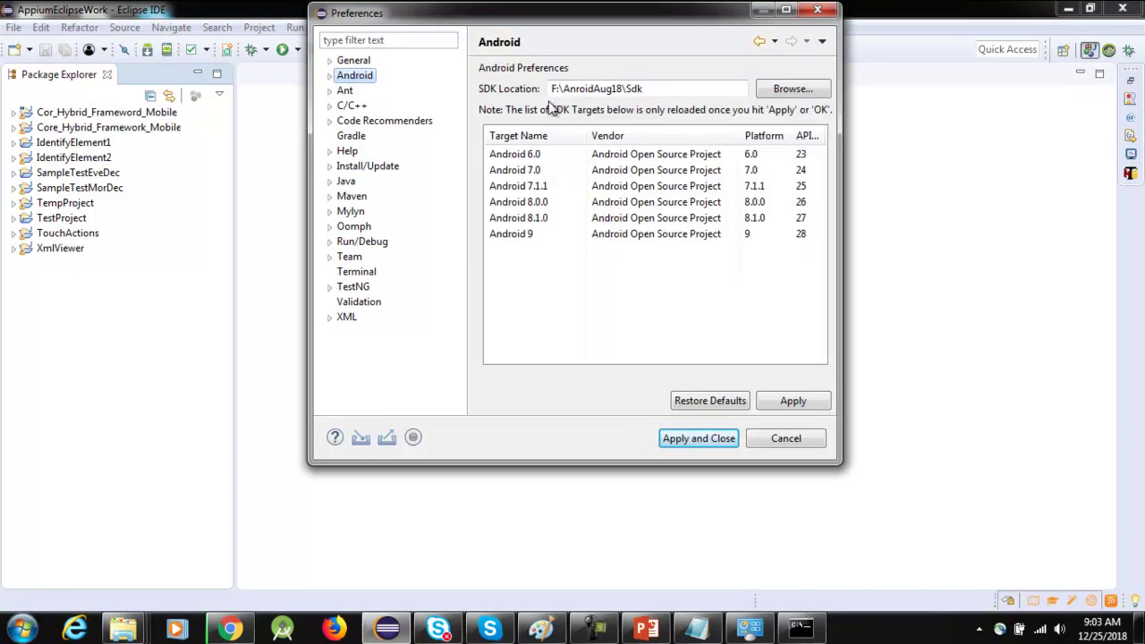
pyautogui.moveTo(671, 84); pyautogui.dragTo(542, 82)
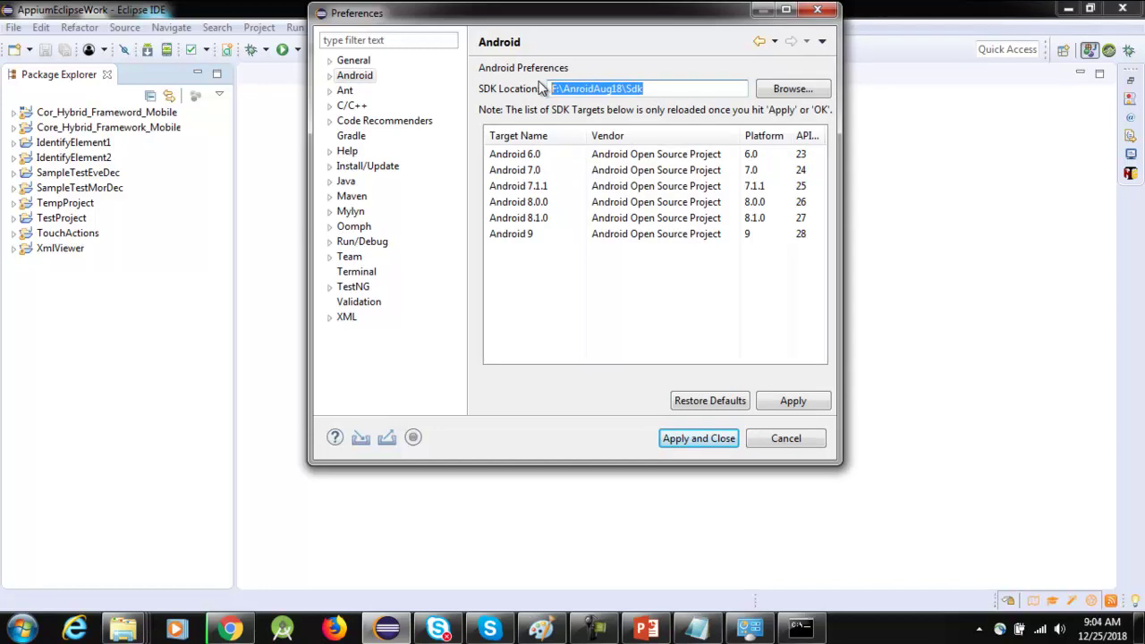
# - Switch to the File Explorer tools window, go up to the Sdk folder and reveal its full path
pyautogui.moveTo(134, 629)
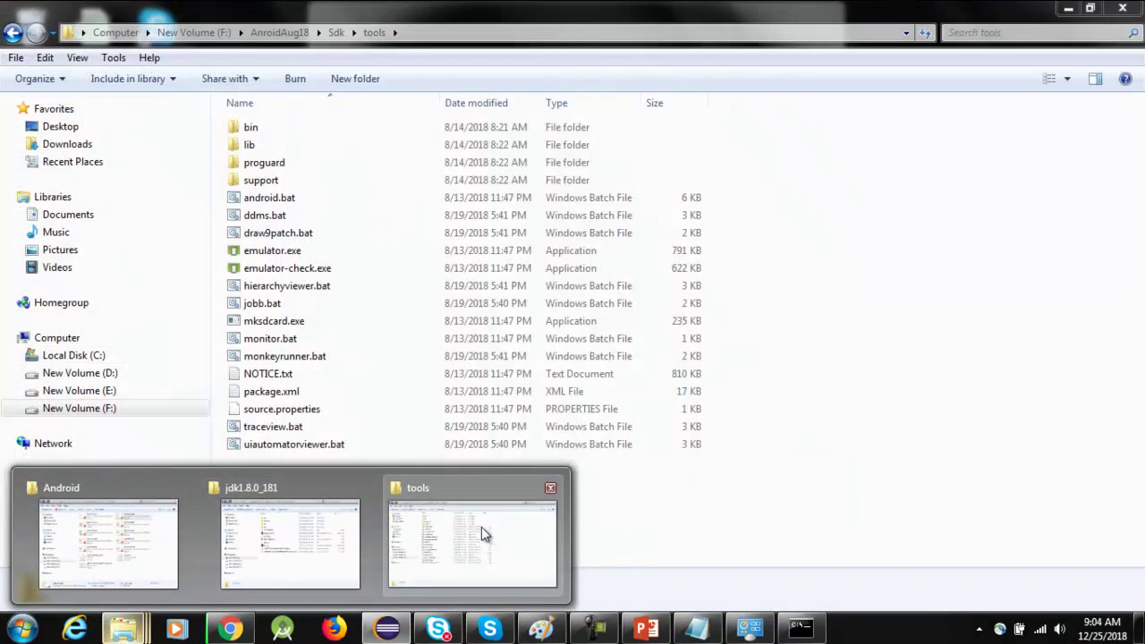
pyautogui.click(481, 534)
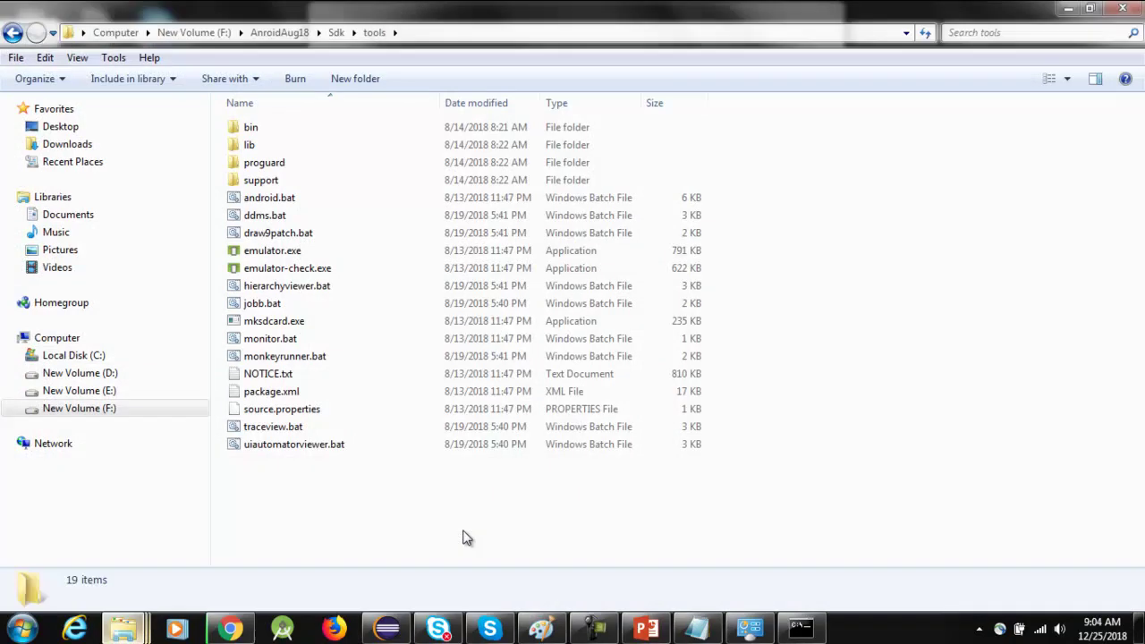
pyautogui.click(336, 33)
pyautogui.click(398, 36)
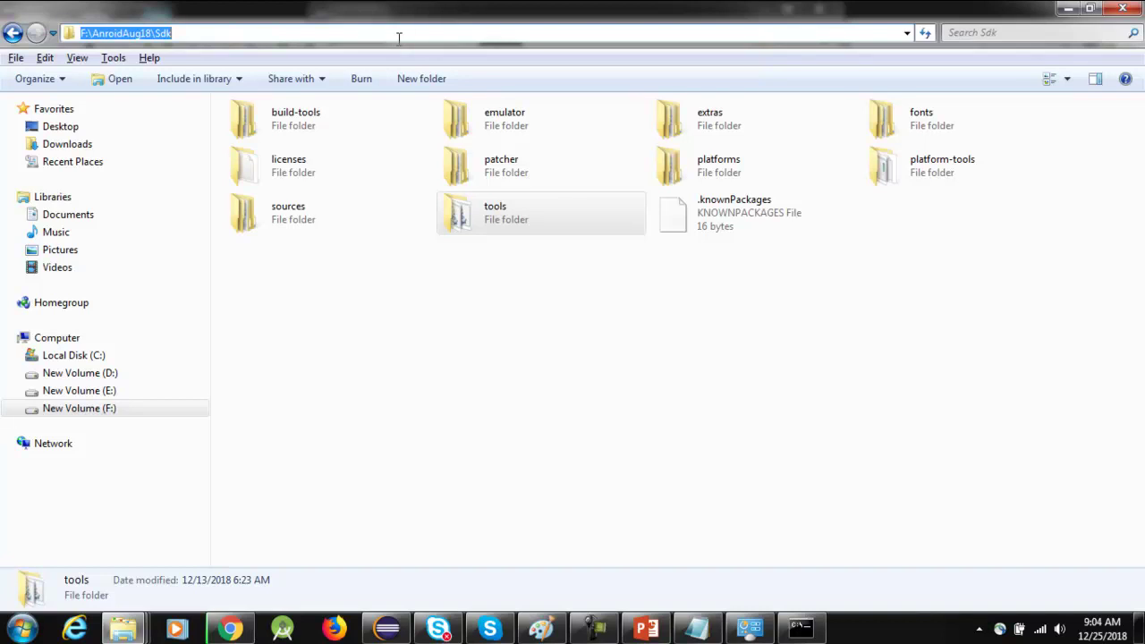
# - Return to Eclipse, apply and close the Android preferences with SDK location F:\AnroidAug18\Sdk, and exit Eclipse
pyautogui.hotkey('alt', 'Tab')
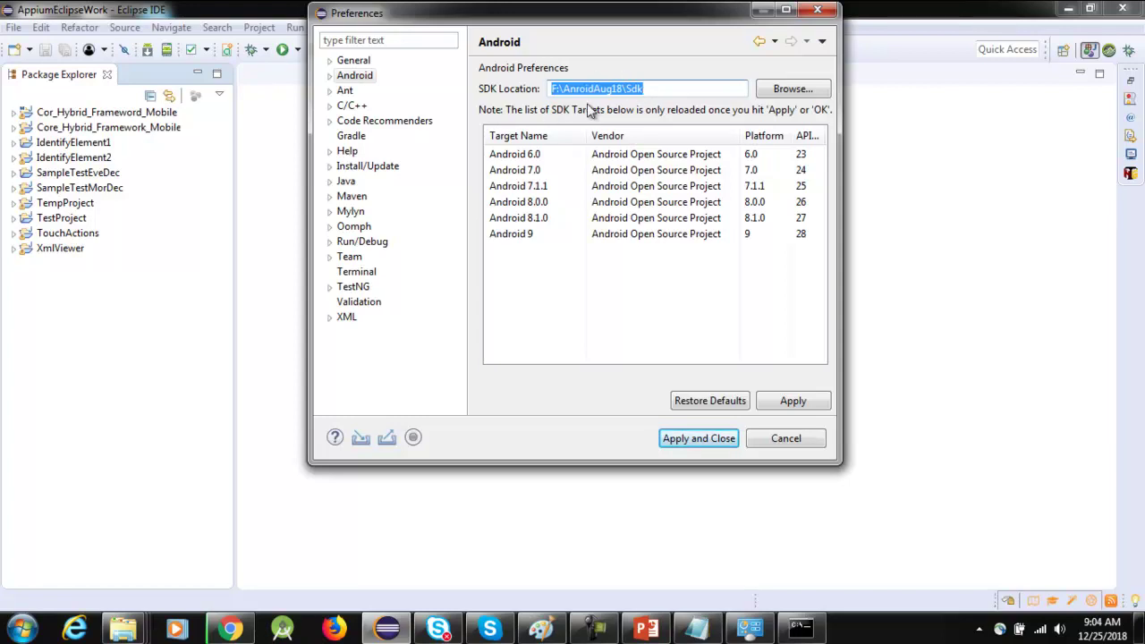
pyautogui.click(650, 94)
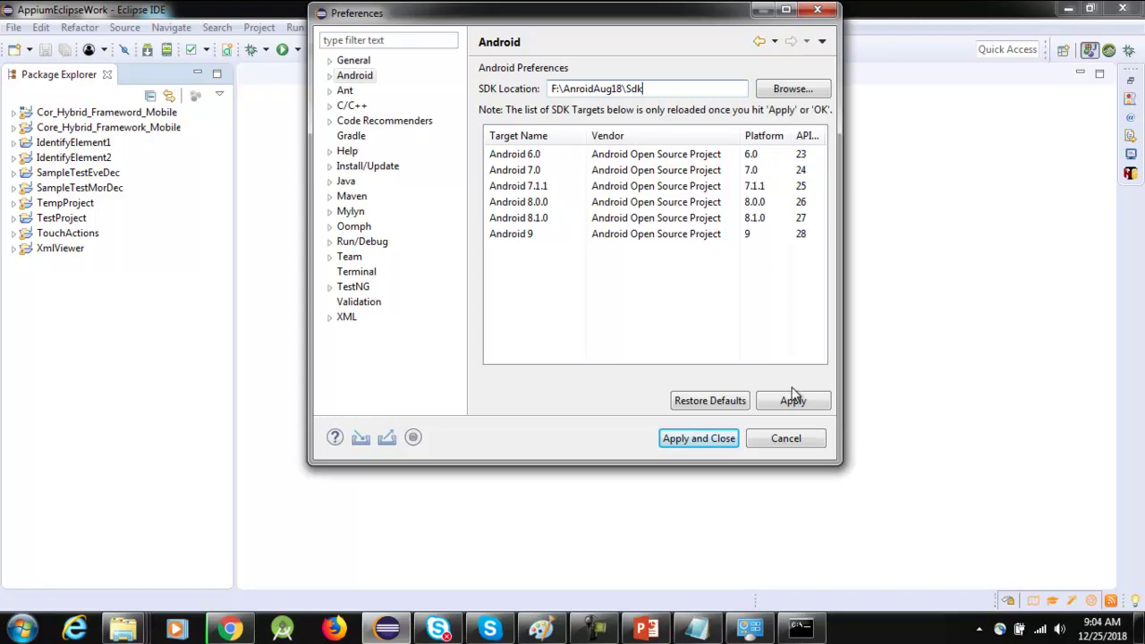
pyautogui.click(699, 439)
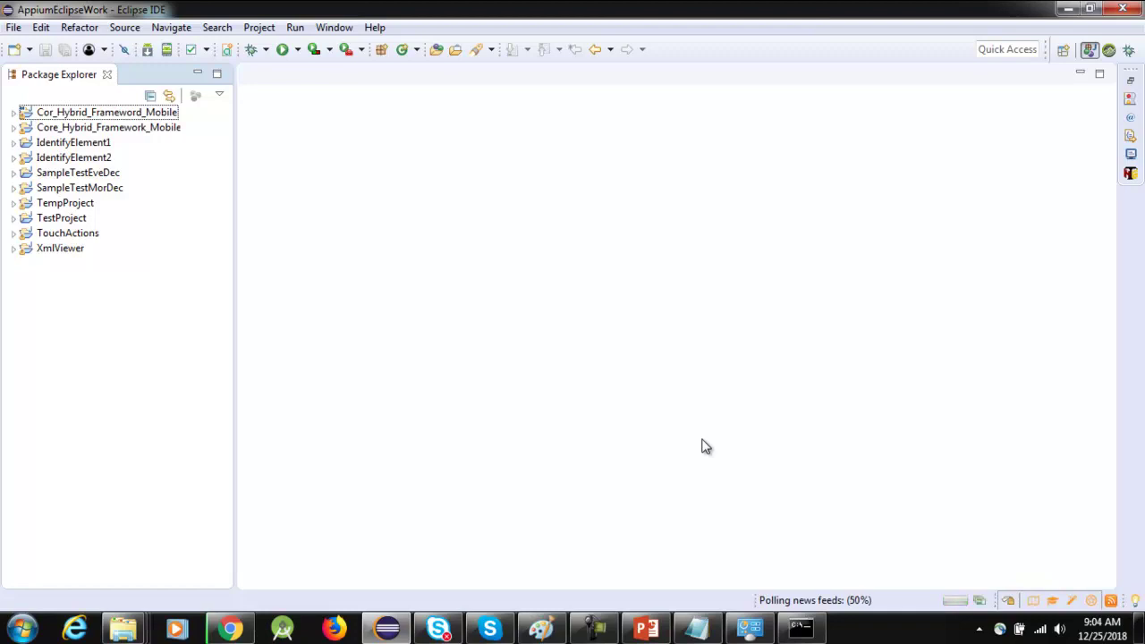
pyautogui.click(1138, 8)
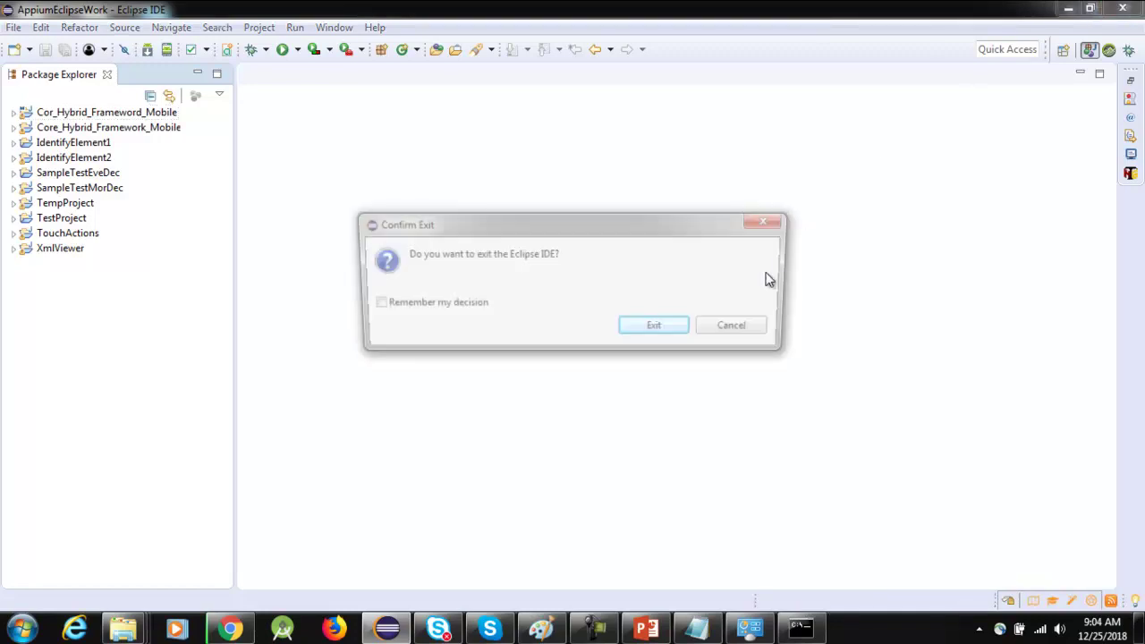
pyautogui.click(658, 330)
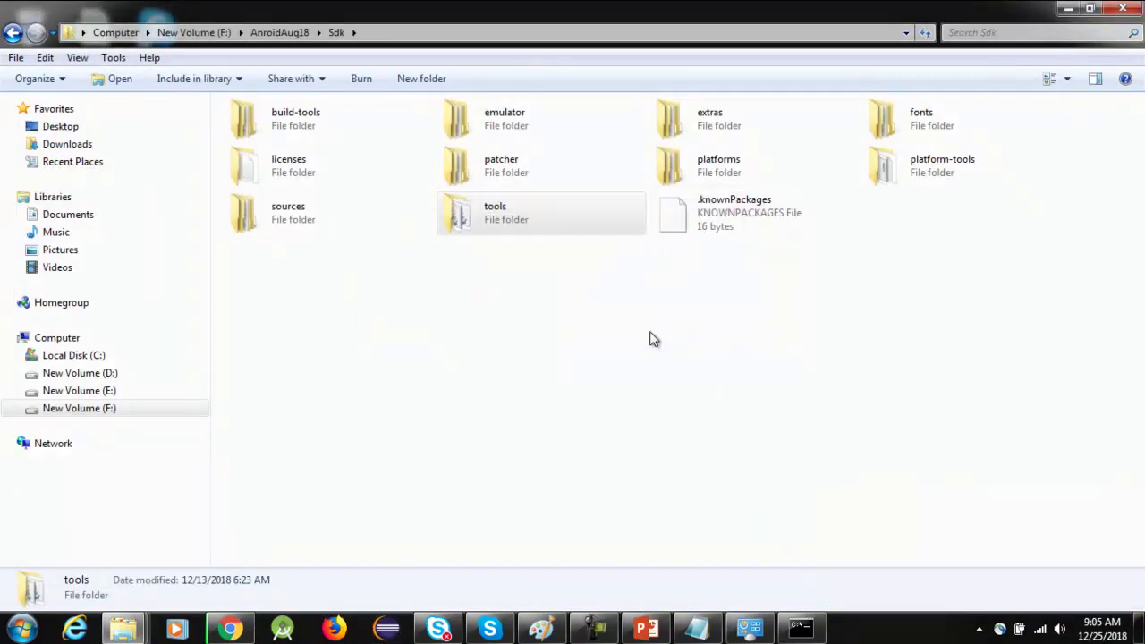
# - Relaunch Eclipse with D:\MobileAutomation\AppiumEclipseWork as the workspace
pyautogui.click(387, 631)
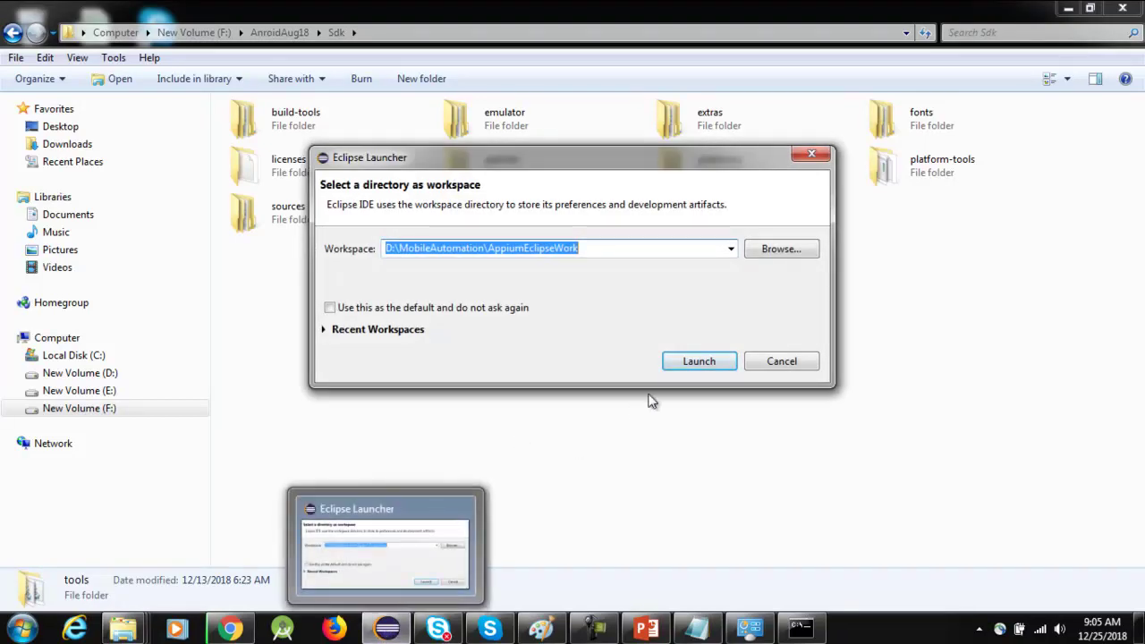
pyautogui.click(704, 358)
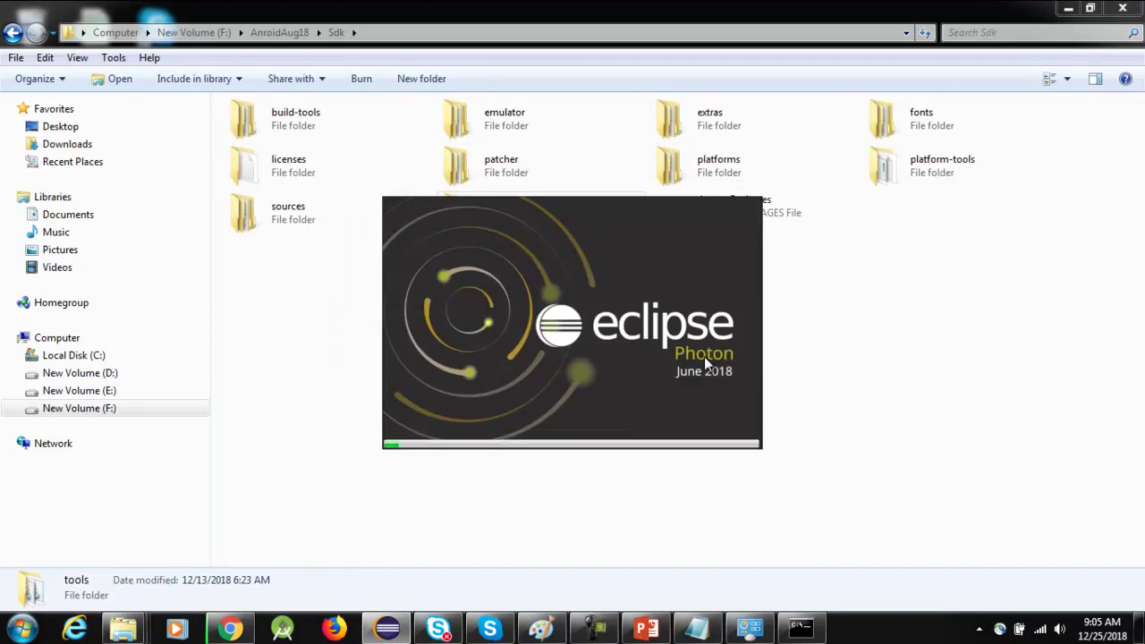
pyautogui.click(597, 631)
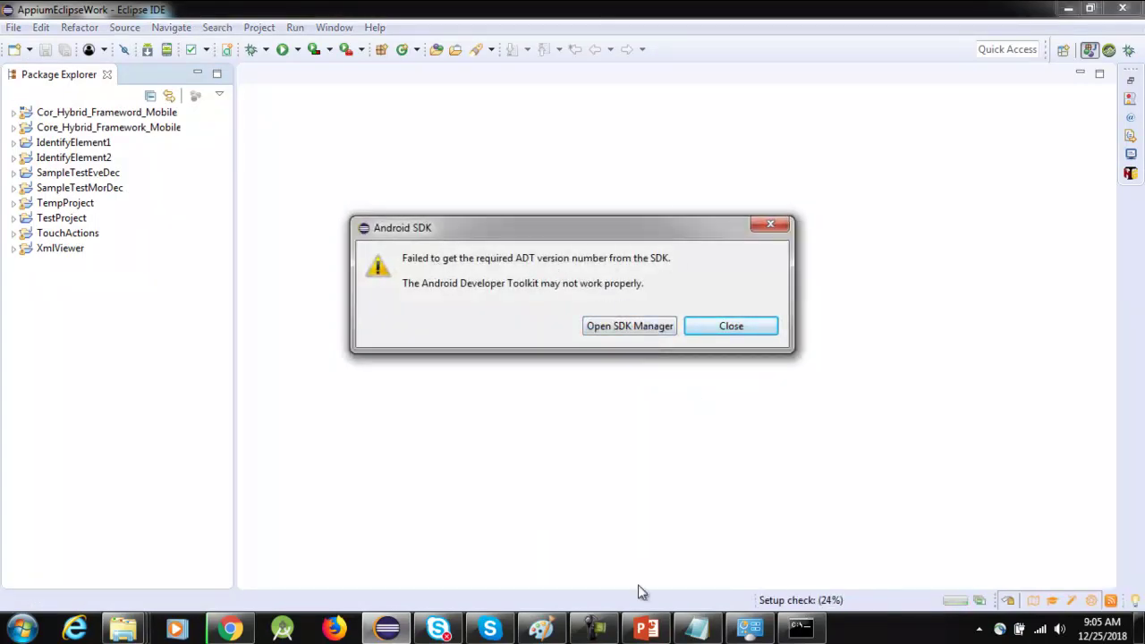
pyautogui.click(594, 630)
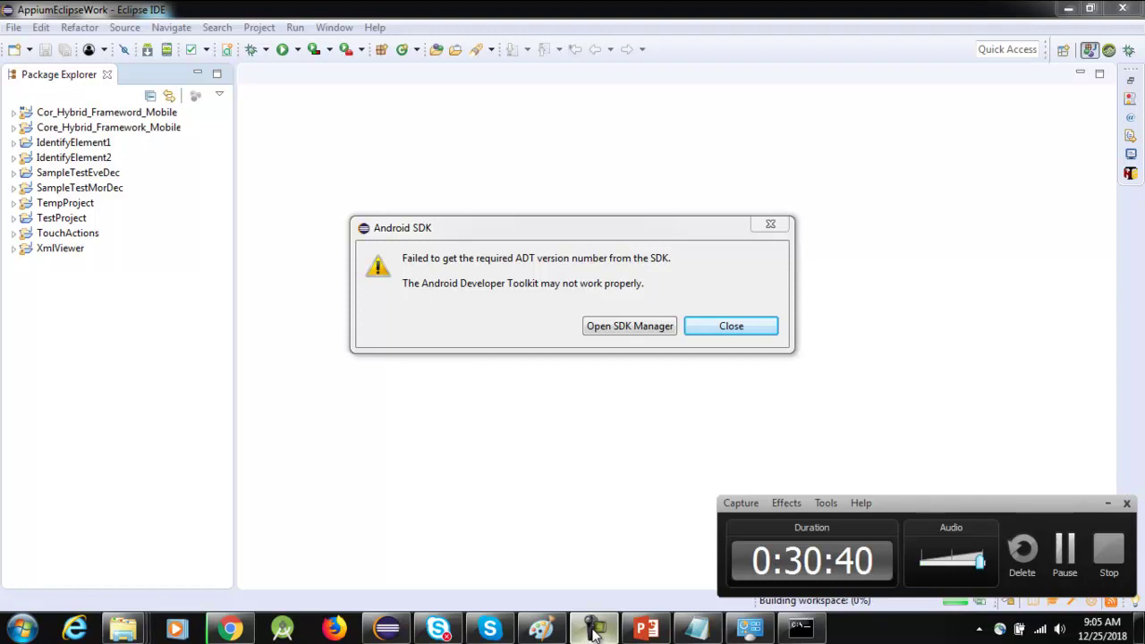
pyautogui.click(594, 631)
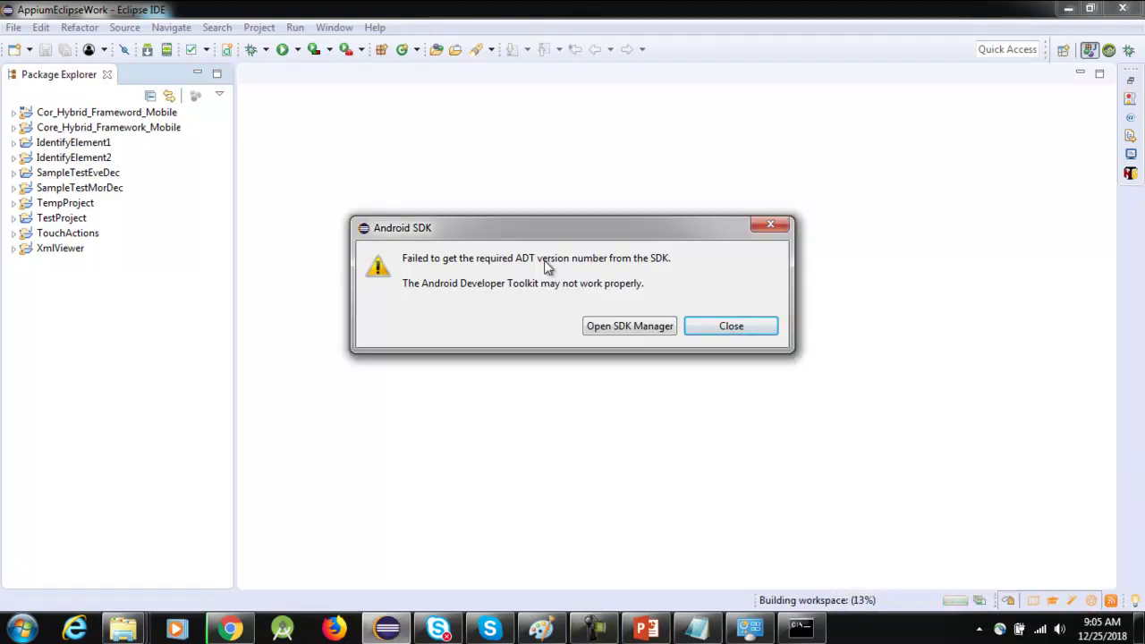
# - Dismiss the Android SDK warning about the ADT version without opening the SDK Manager
pyautogui.click(739, 329)
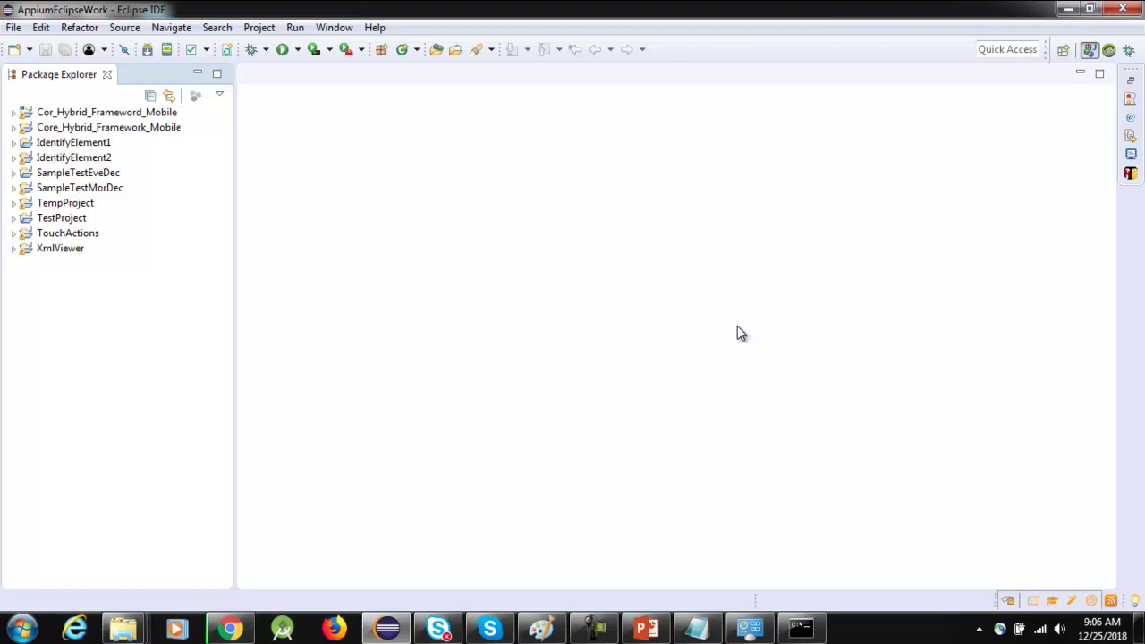
pyautogui.click(595, 628)
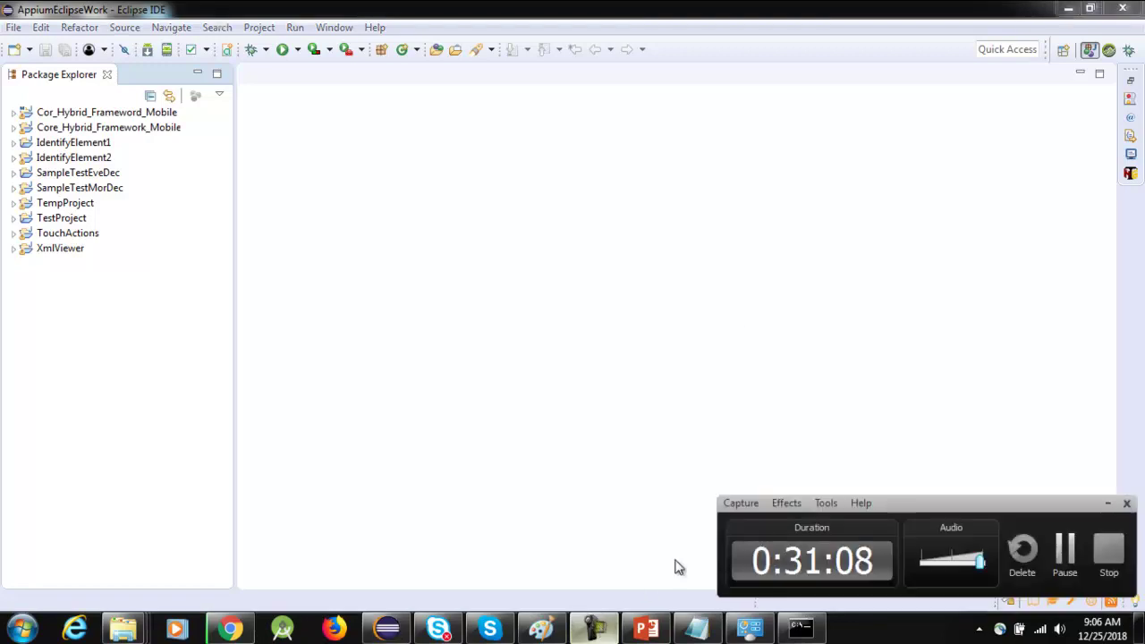